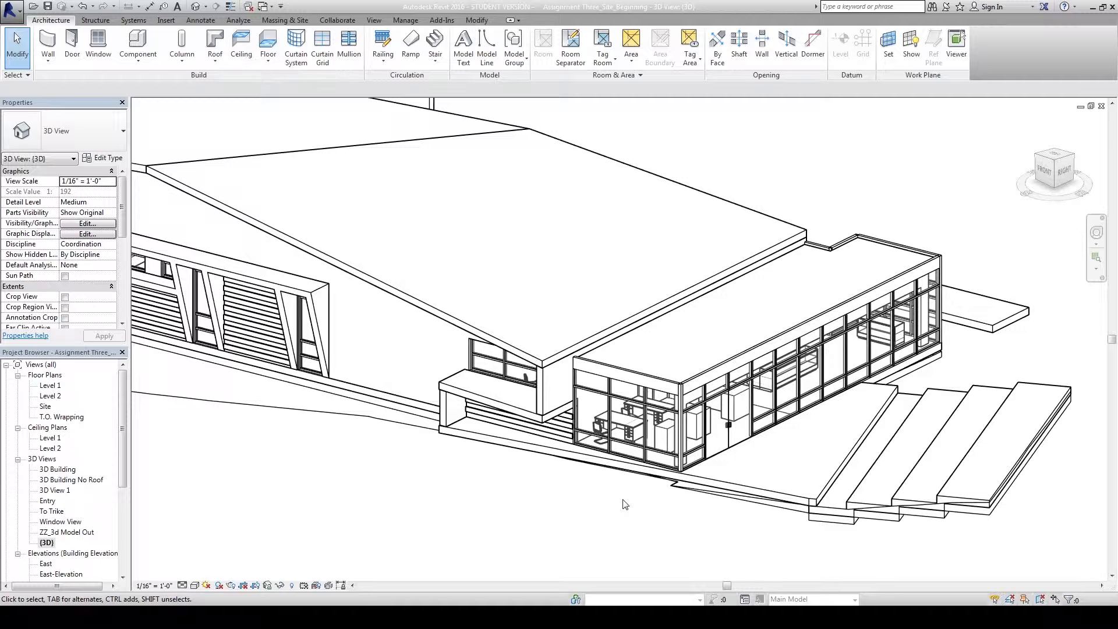
# Frame the glass wall, select two vertical mullions, then clear the selection.
pyautogui.scroll(5, 650, 499)
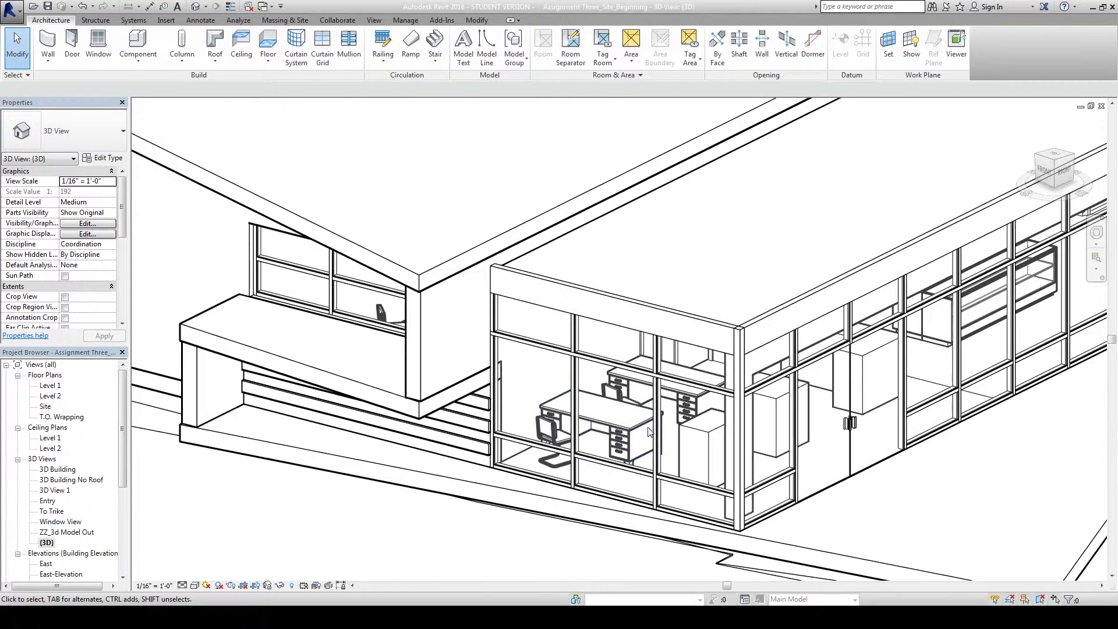
pyautogui.moveTo(549, 569); pyautogui.dragTo(587, 562, button='middle')
pyautogui.scroll(-2, 554, 529)
pyautogui.scroll(-2, 552, 529)
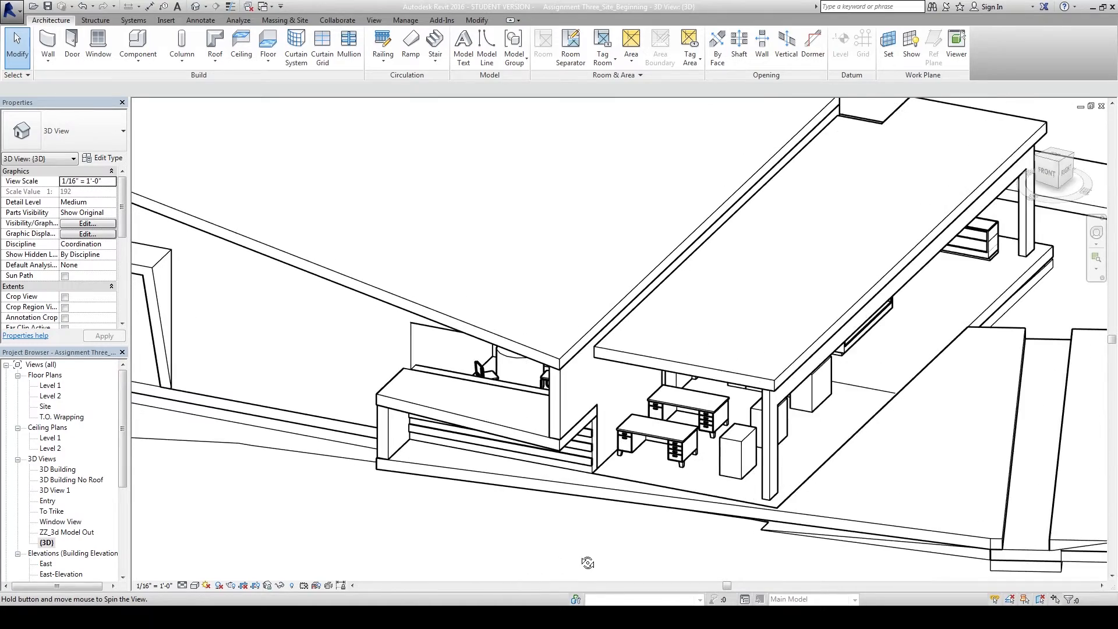
pyautogui.scroll(-2, 575, 550)
pyautogui.scroll(4, 599, 443)
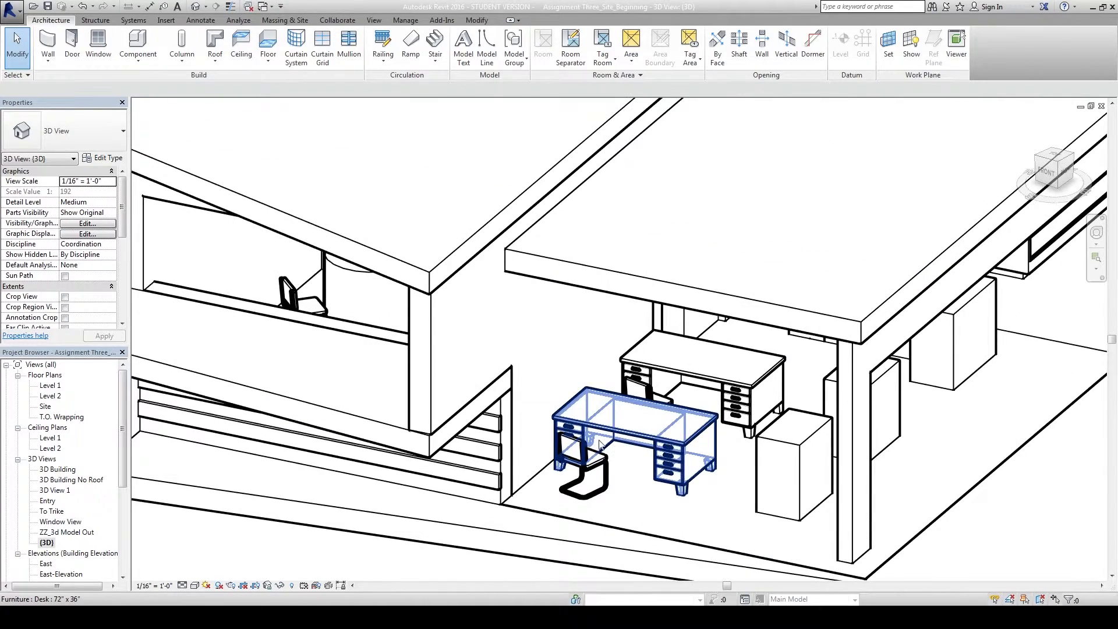
pyautogui.click(623, 424)
pyautogui.keyDown('ctrl'); pyautogui.click(743, 419); pyautogui.keyUp('ctrl')
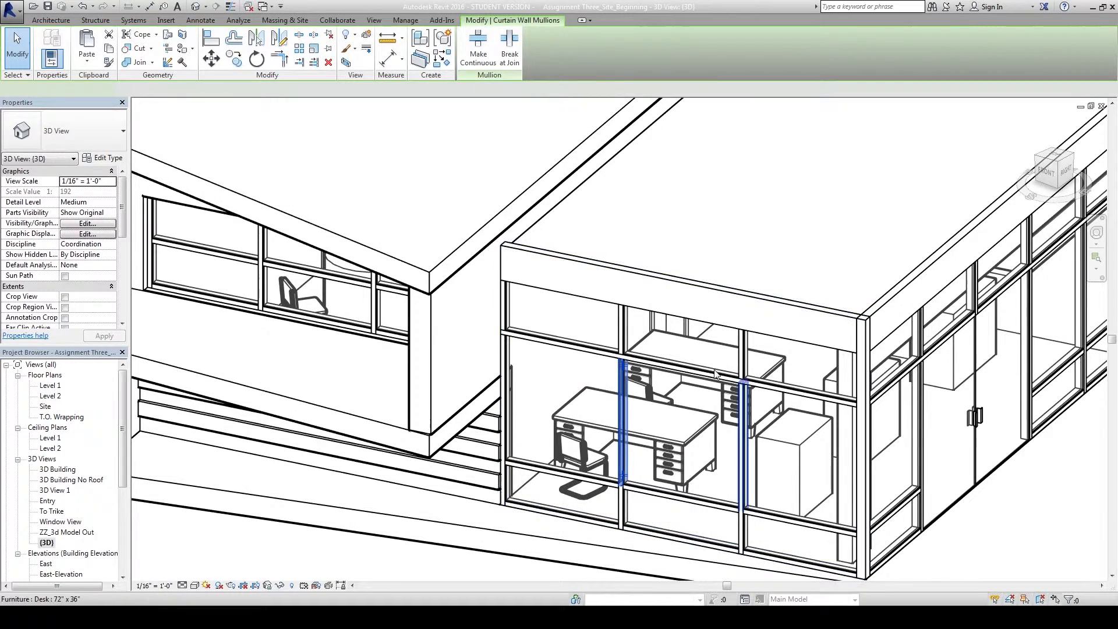
pyautogui.scroll(-2, 614, 442)
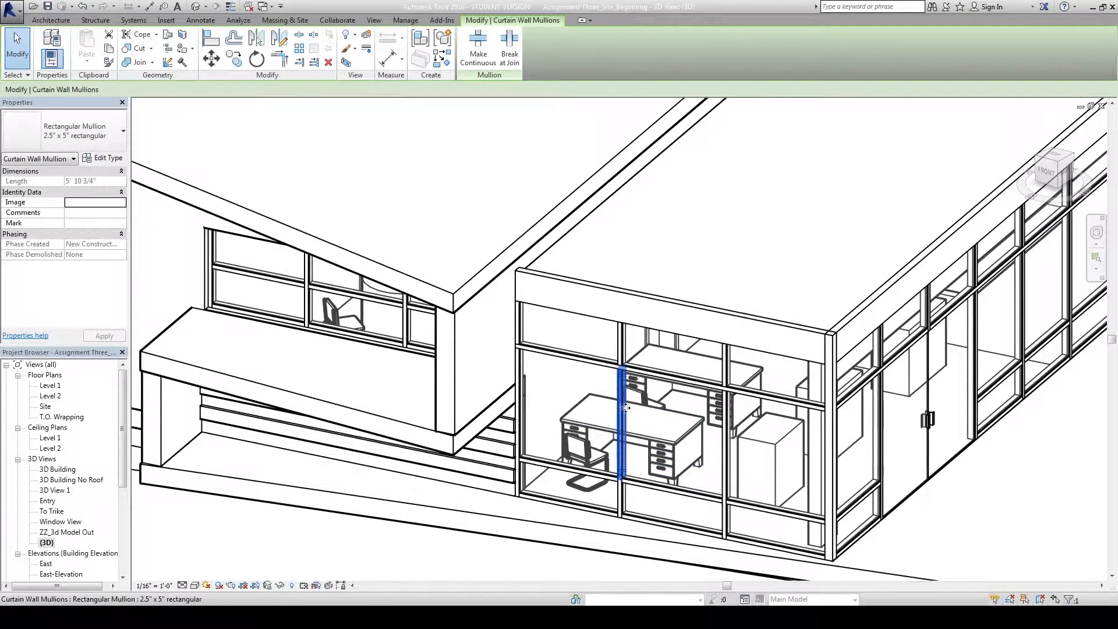
pyautogui.scroll(-1, 603, 489)
pyautogui.moveTo(511, 560); pyautogui.dragTo(529, 521, button='middle')
pyautogui.scroll(-1, 484, 540)
pyautogui.scroll(1, 523, 515)
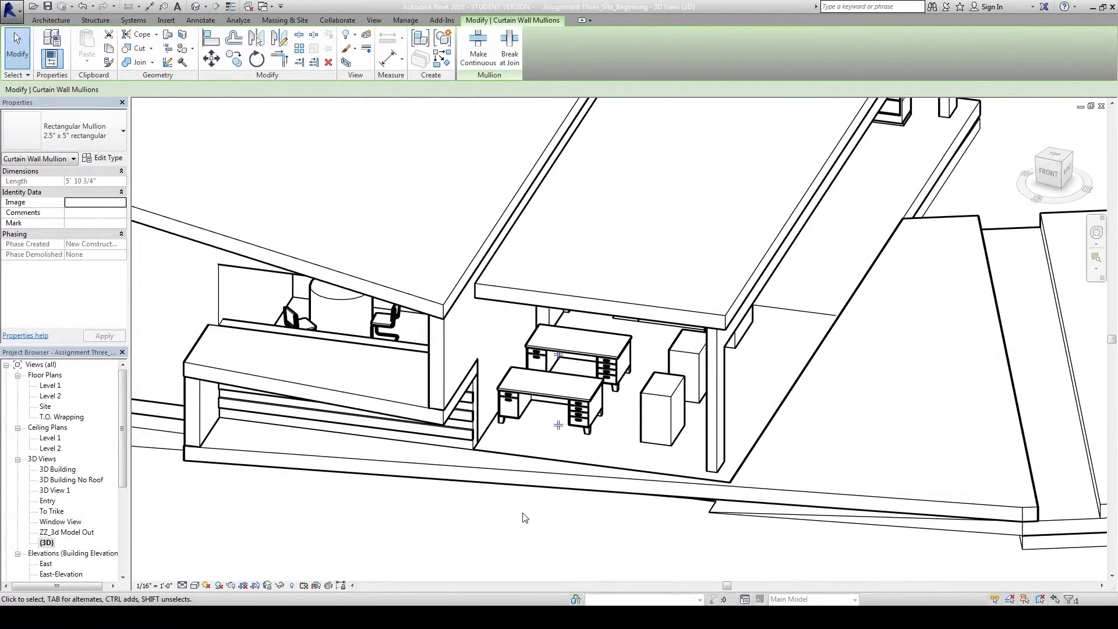
pyautogui.click(522, 515)
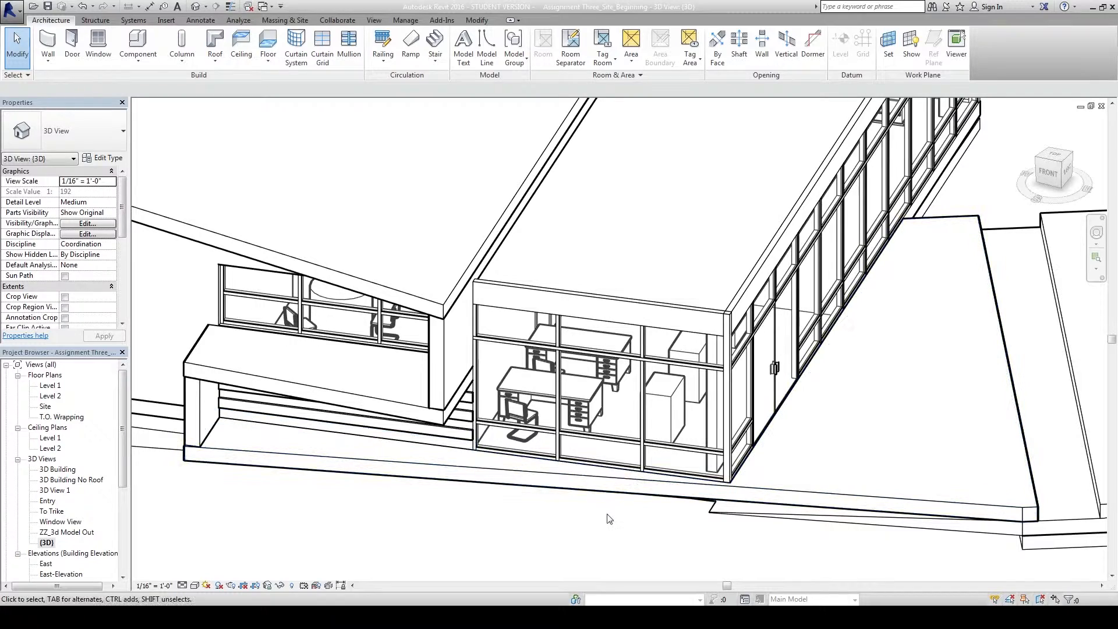
# Orbit to the office corner and select a single vertical mullion of the glass wall.
pyautogui.keyDown('shift'); pyautogui.moveTo(639, 534); pyautogui.dragTo(602, 539, button='middle'); pyautogui.keyUp('shift')
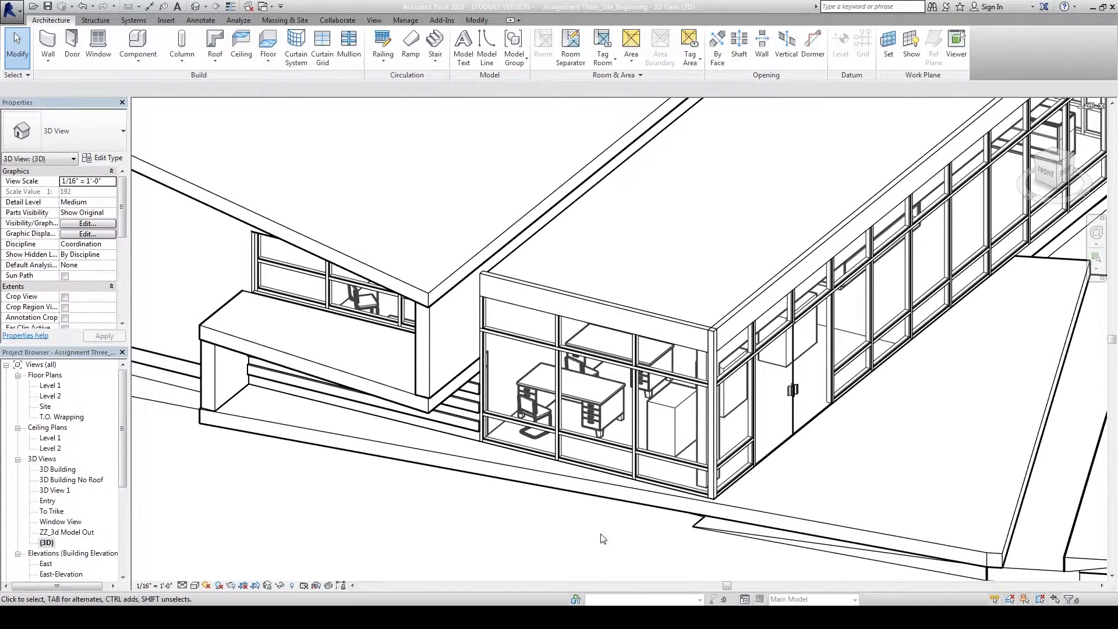
pyautogui.keyDown('shift'); pyautogui.moveTo(620, 538); pyautogui.dragTo(605, 539, button='middle'); pyautogui.keyUp('shift')
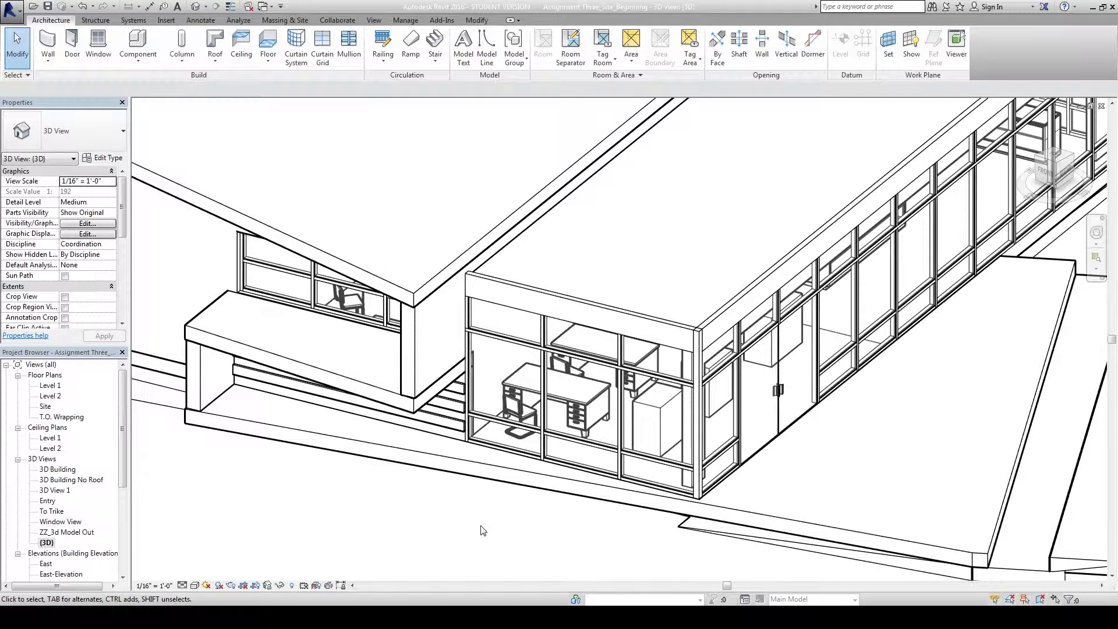
pyautogui.moveTo(523, 529); pyautogui.dragTo(515, 532, button='middle')
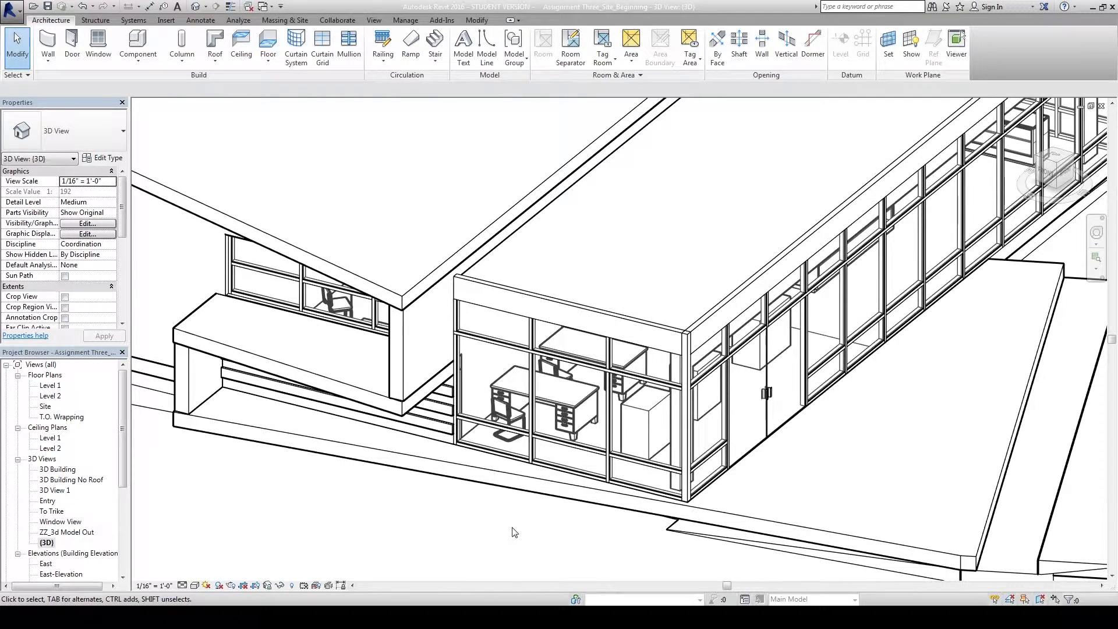
pyautogui.click(532, 379)
pyautogui.moveTo(536, 530); pyautogui.dragTo(501, 539, button='middle')
pyautogui.scroll(1, 514, 531)
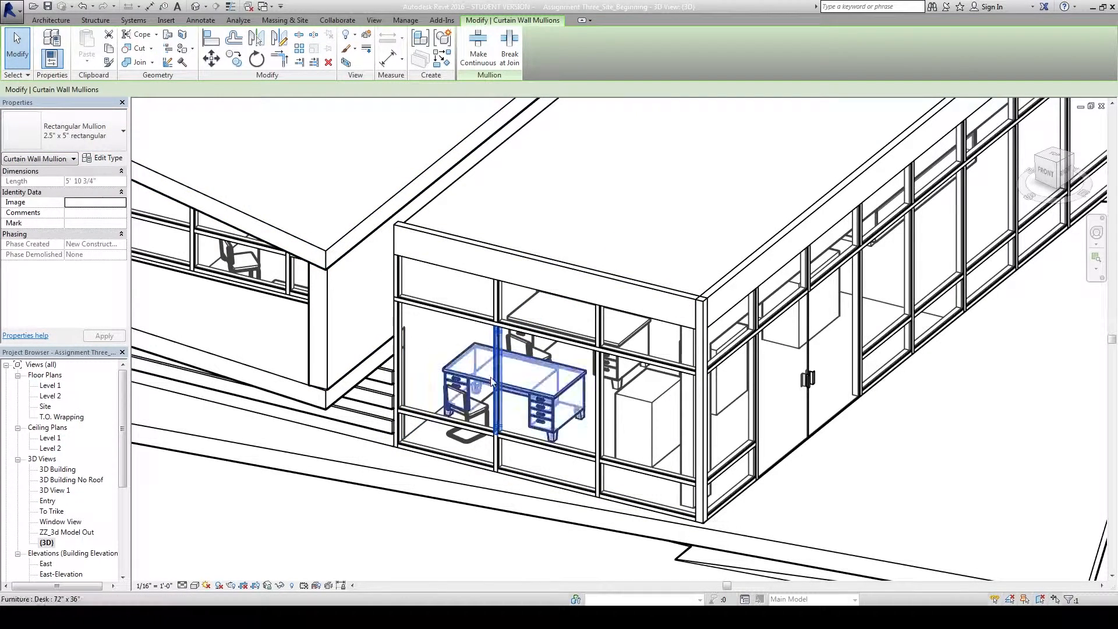
# Set Width on side 1 and side 2 of the 2.5" x 5" rectangular mullion type to 0' 3".
pyautogui.click(105, 158)
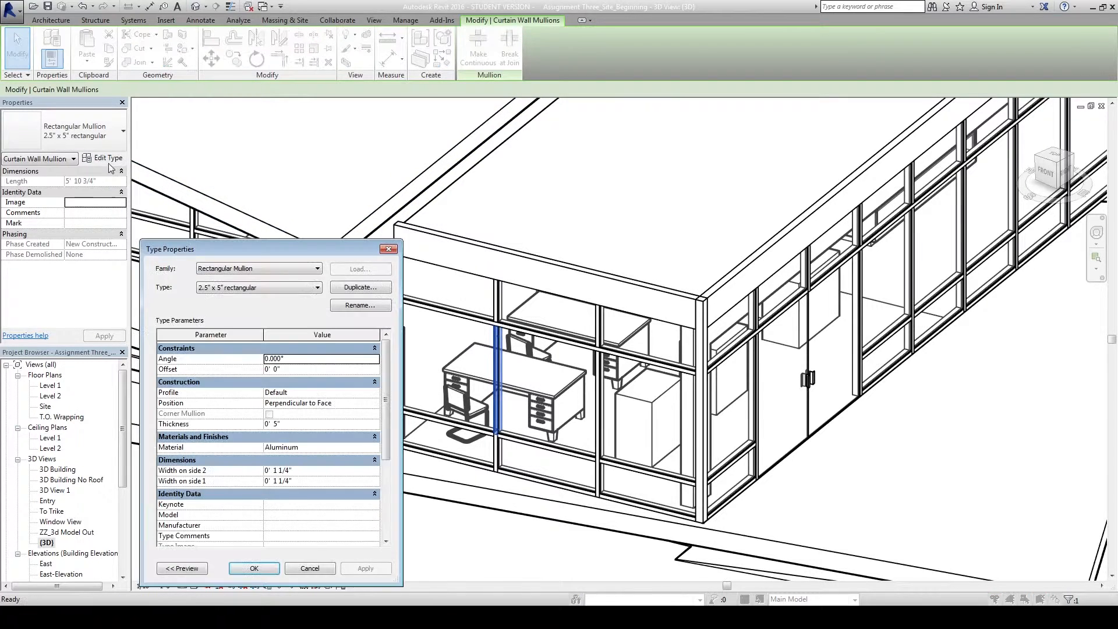
pyautogui.moveTo(238, 250); pyautogui.dragTo(476, 144)
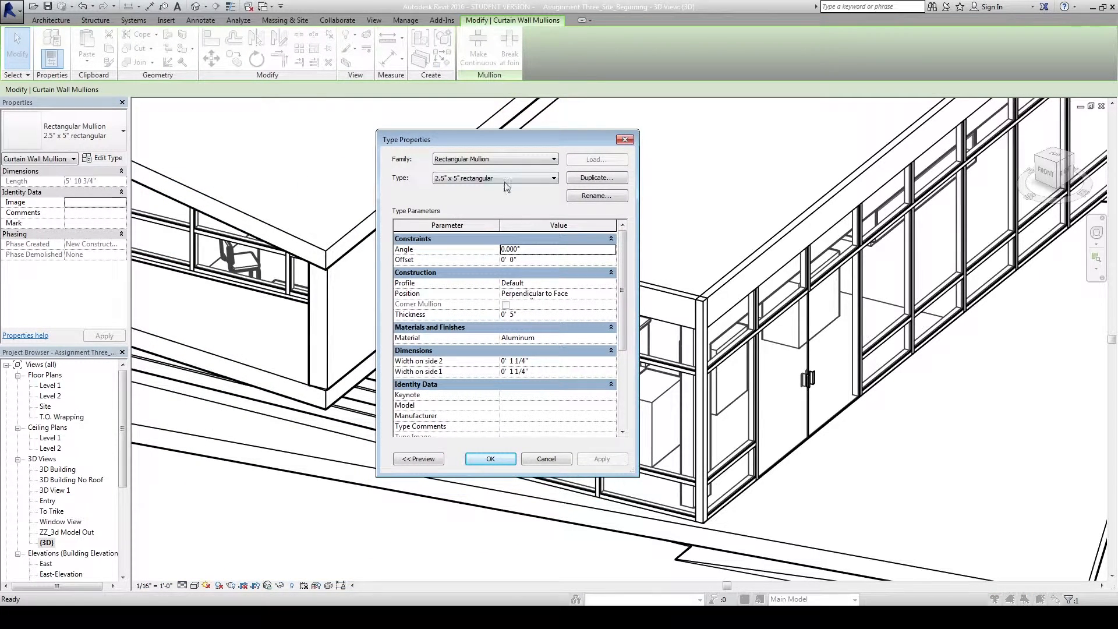
pyautogui.click(551, 361)
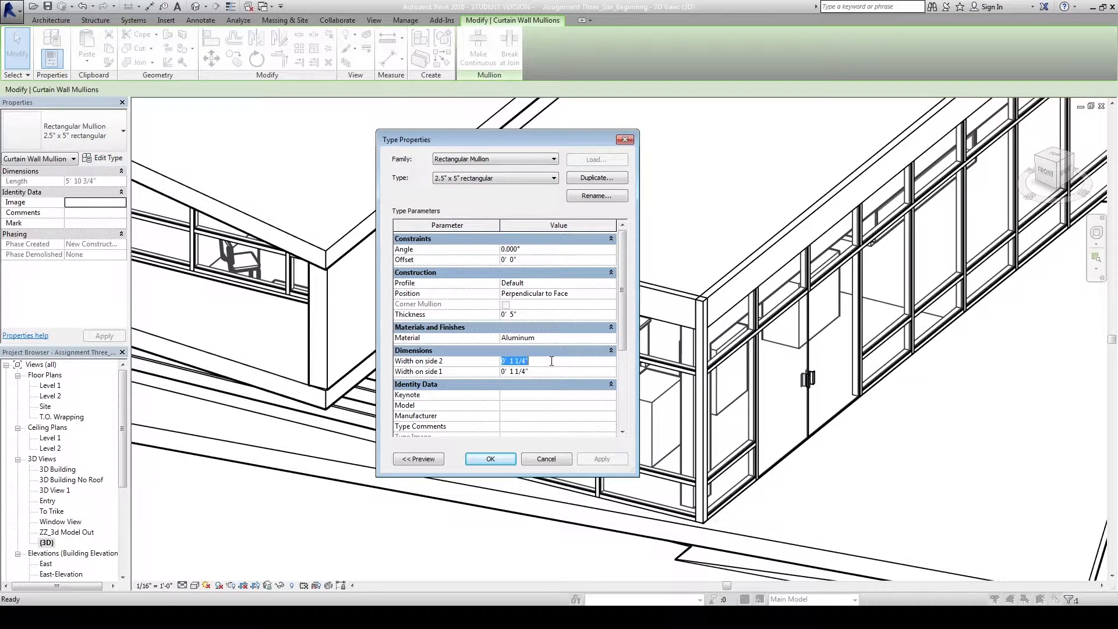
pyautogui.write('0 3')
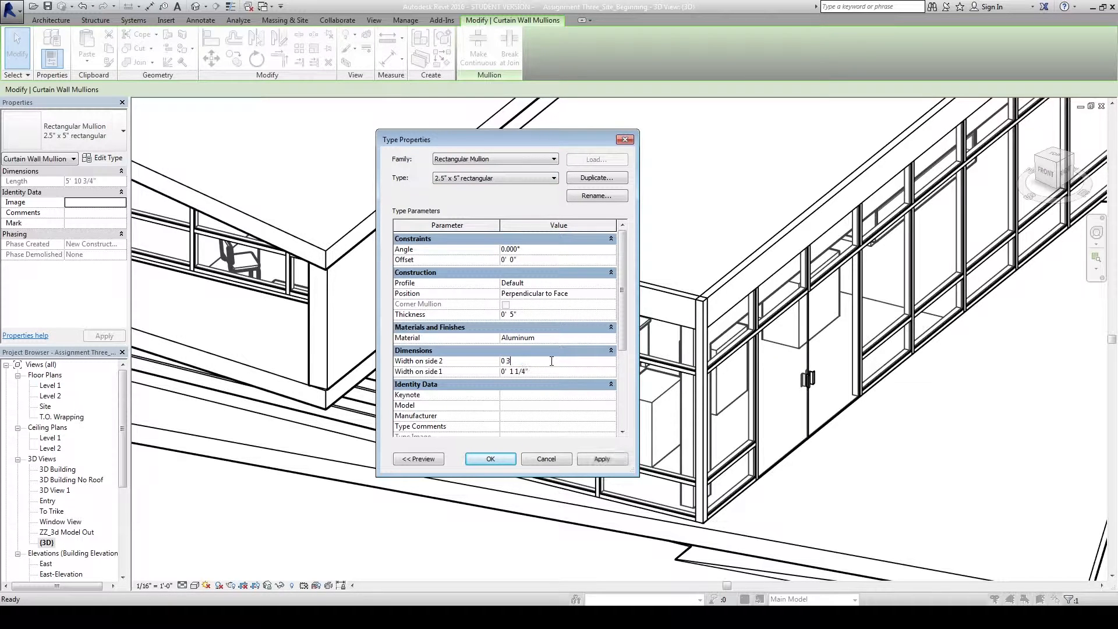
pyautogui.click(546, 372)
pyautogui.click(550, 362)
pyautogui.click(493, 463)
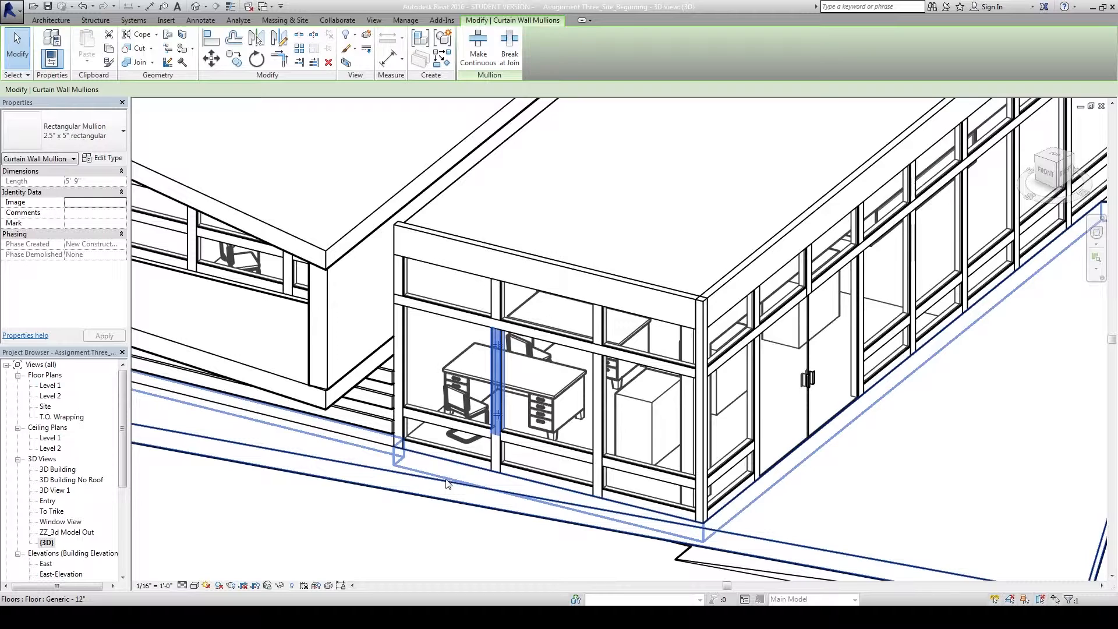
pyautogui.click(399, 531)
# Open the South-Elevation view and pan and zoom to the glazed wall.
pyautogui.moveTo(425, 536); pyautogui.dragTo(446, 522, button='middle')
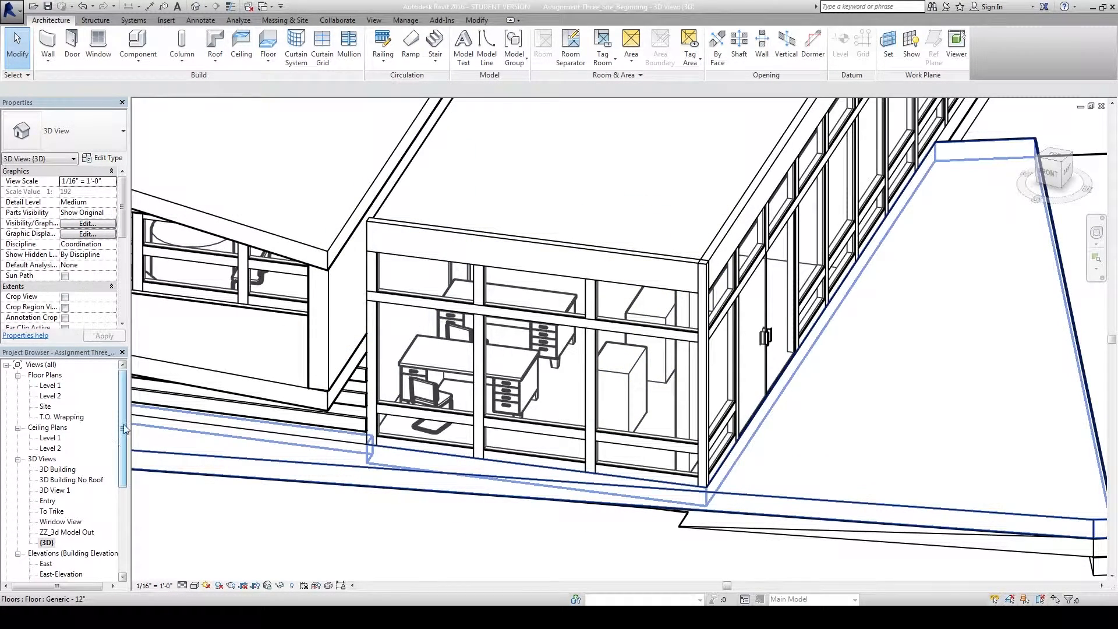
pyautogui.scroll(-1, 124, 432)
pyautogui.scroll(-2, 124, 433)
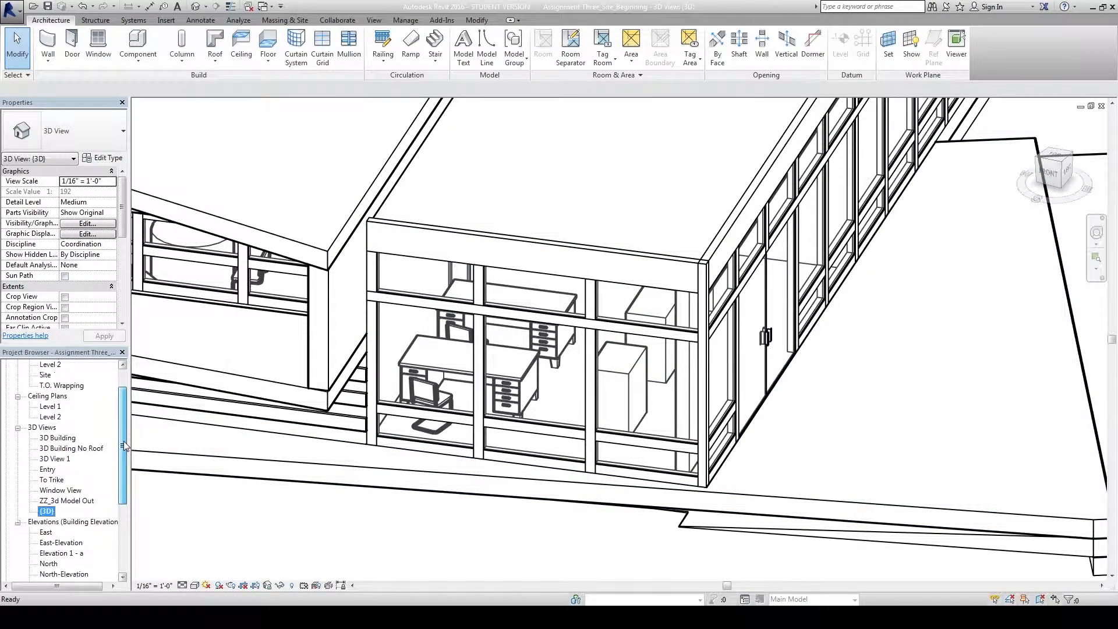
pyautogui.moveTo(124, 446); pyautogui.dragTo(121, 475)
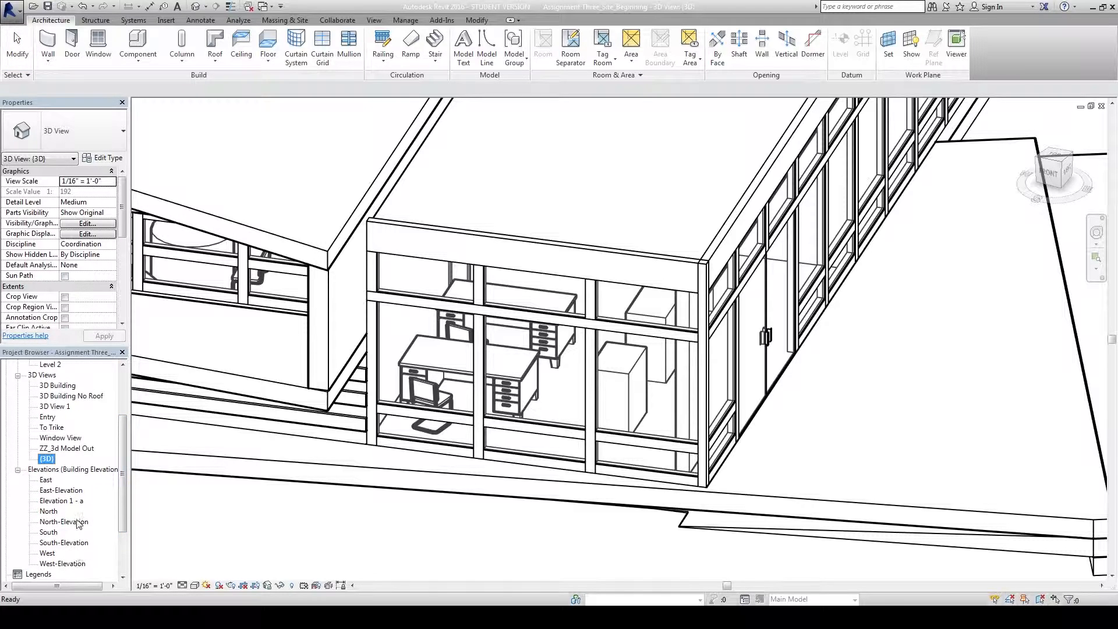
pyautogui.doubleClick(58, 542)
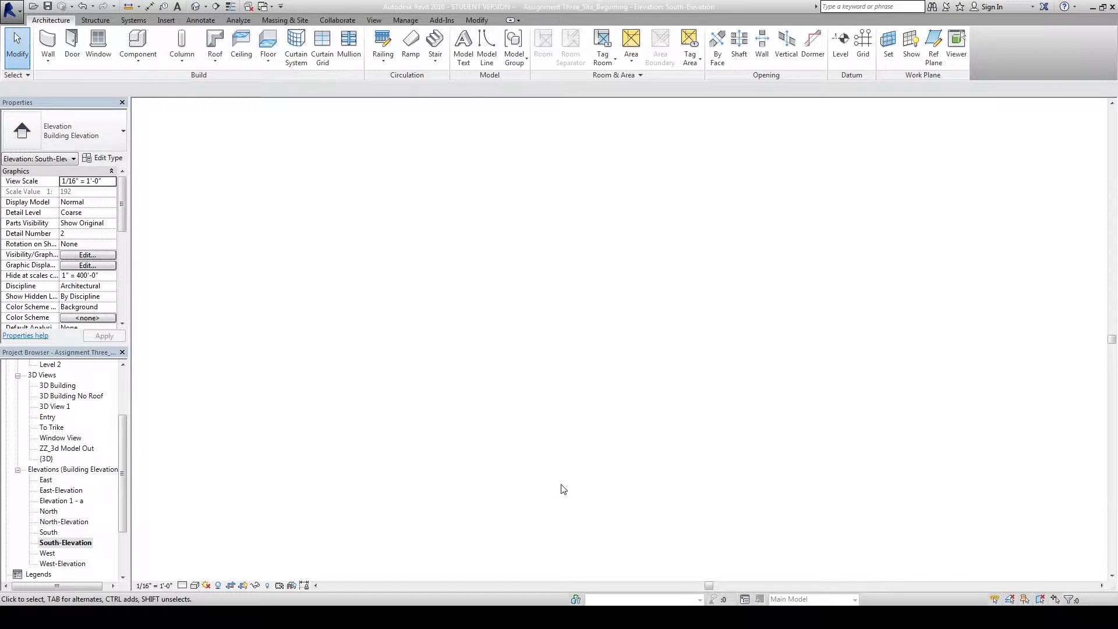
pyautogui.moveTo(877, 342); pyautogui.dragTo(877, 341, button='middle')
pyautogui.moveTo(807, 330); pyautogui.dragTo(712, 331, button='middle')
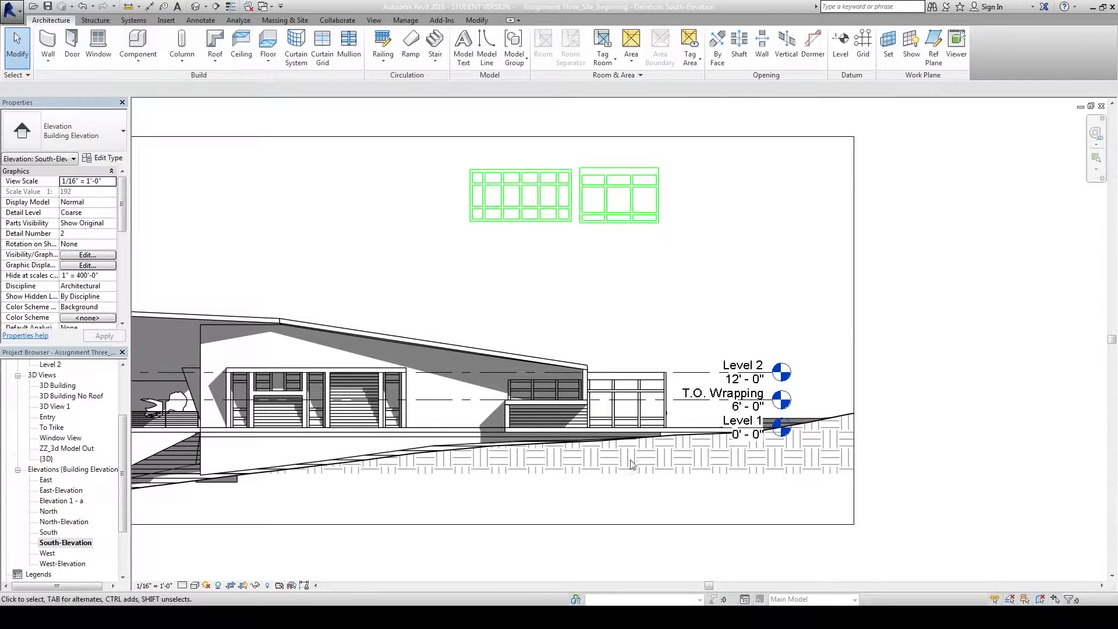
pyautogui.scroll(4, 626, 400)
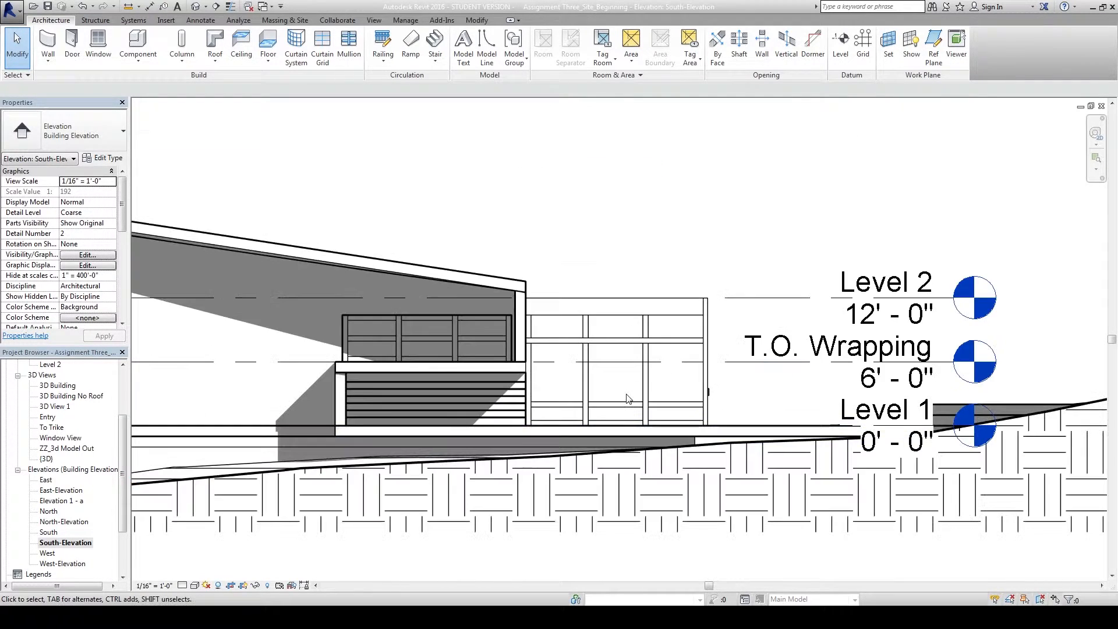
pyautogui.scroll(2, 630, 395)
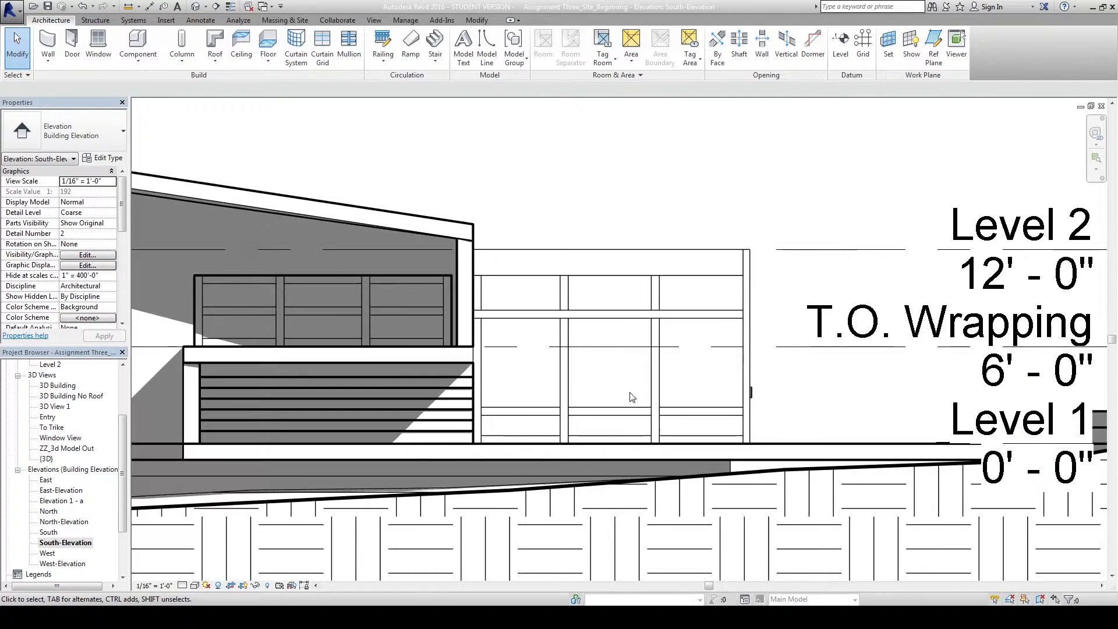
# Turn off shadows in the South-Elevation and centre the curtain wall.
pyautogui.click(219, 585)
pyautogui.moveTo(584, 335); pyautogui.dragTo(495, 340, button='middle')
pyautogui.scroll(3, 550, 373)
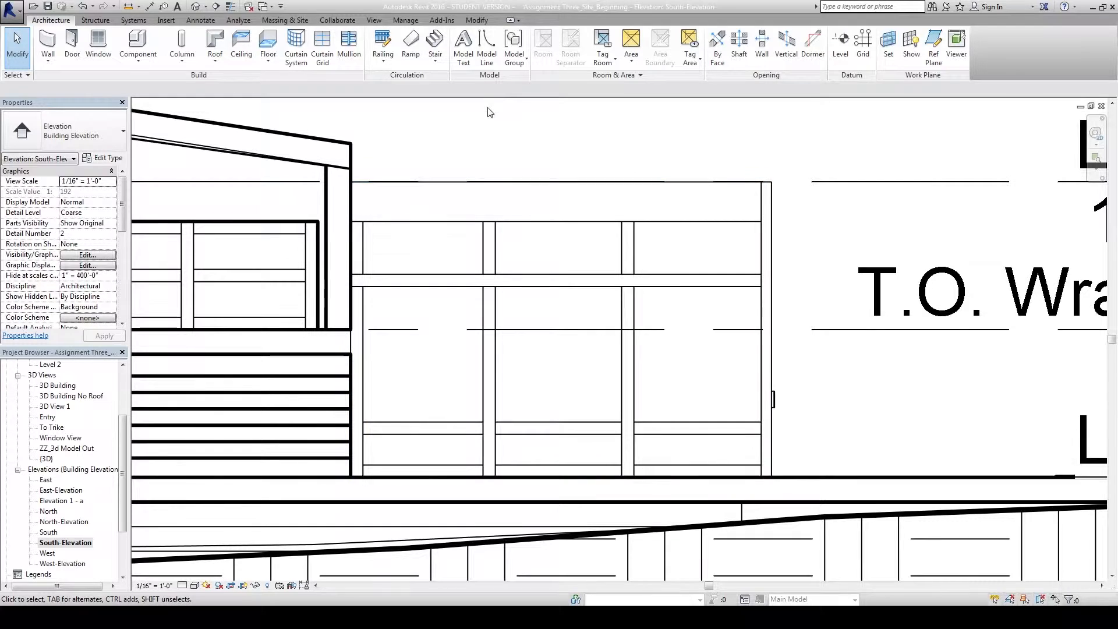
pyautogui.click(200, 20)
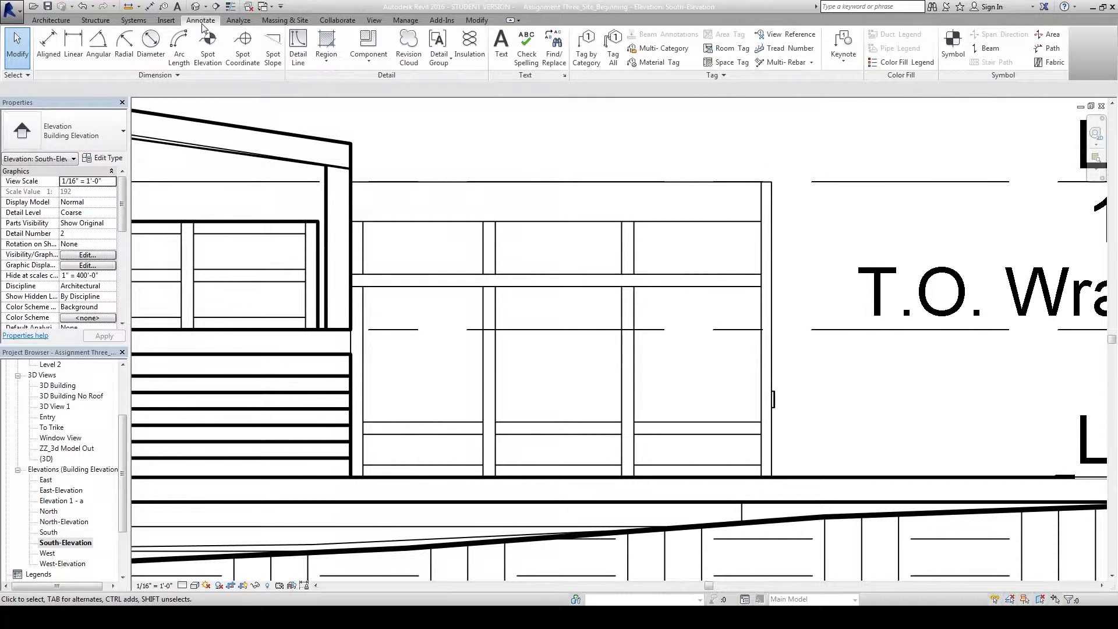
# Draw a Laser Cut rectangle detail line around the whole curtain wall.
pyautogui.click(297, 50)
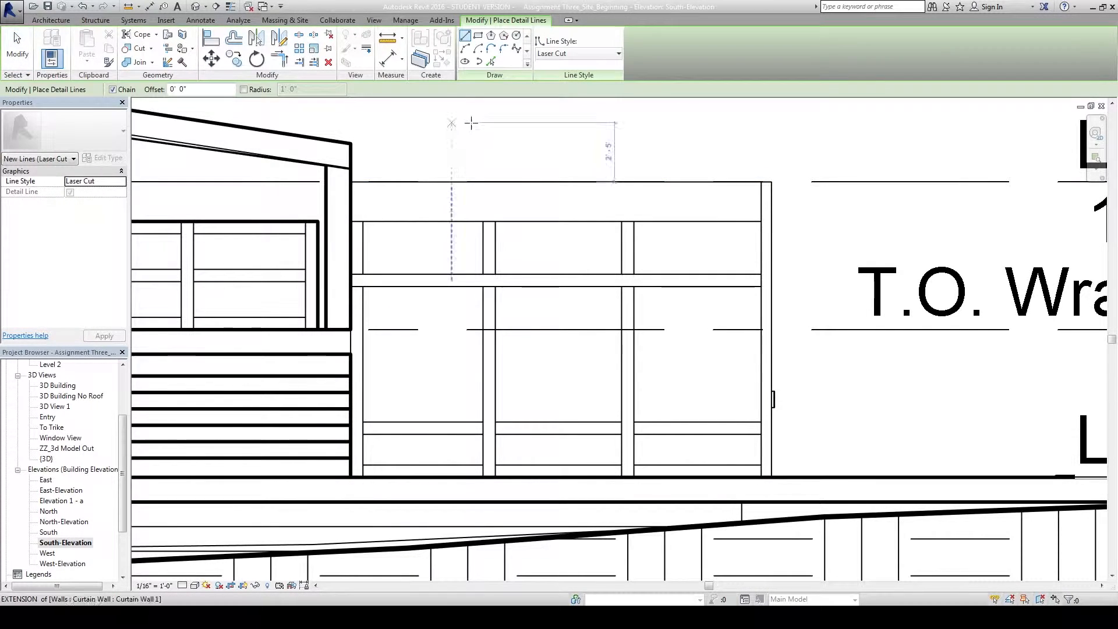
pyautogui.click(478, 36)
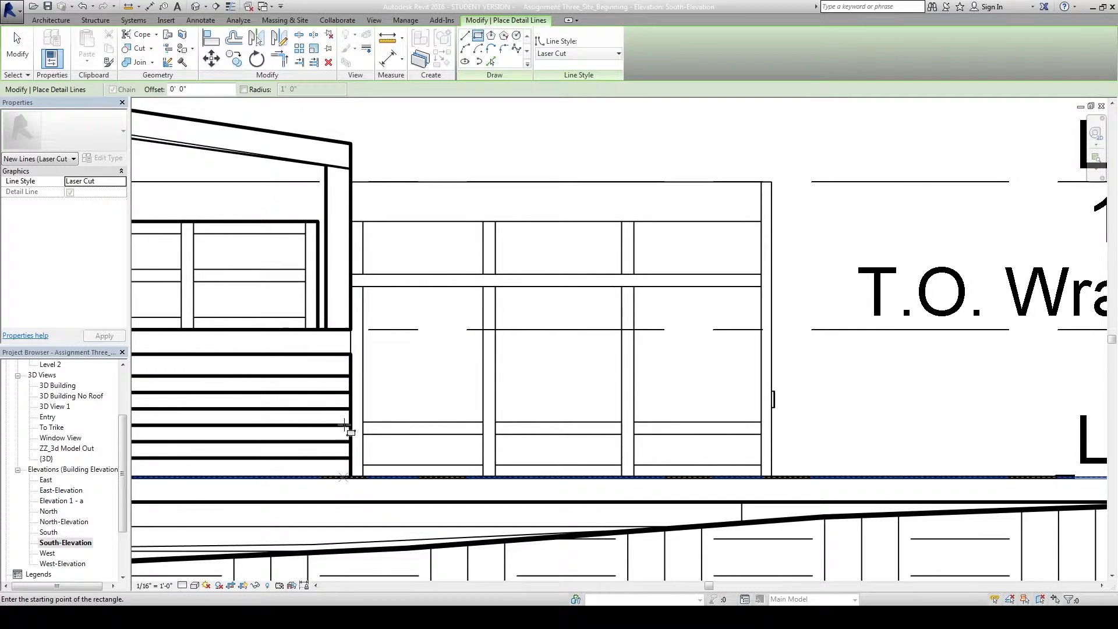
pyautogui.click(350, 181)
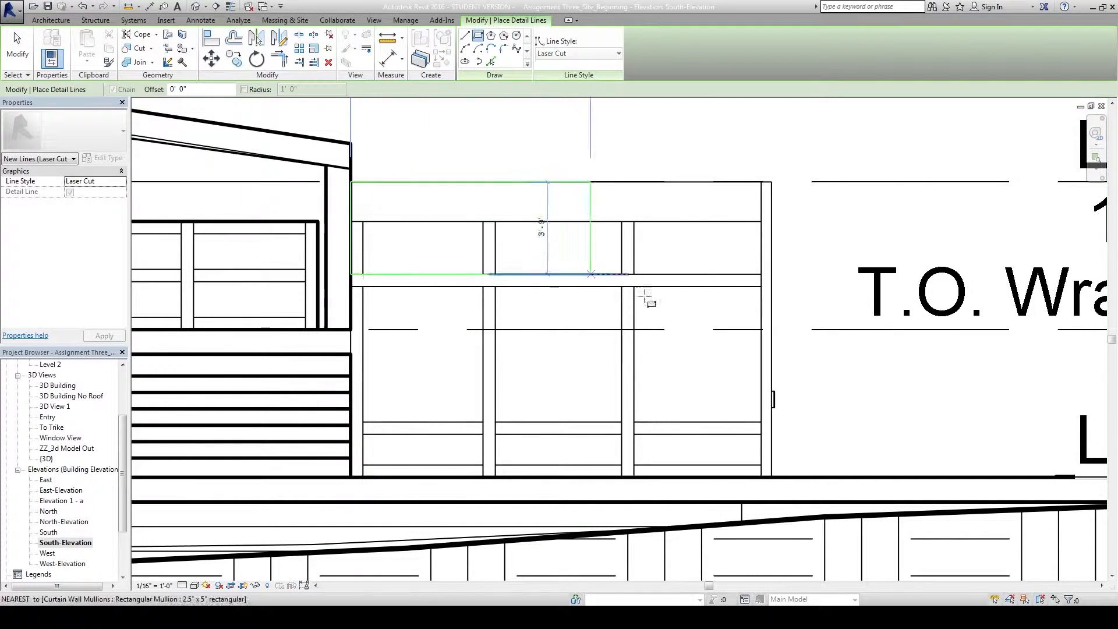
pyautogui.click(771, 478)
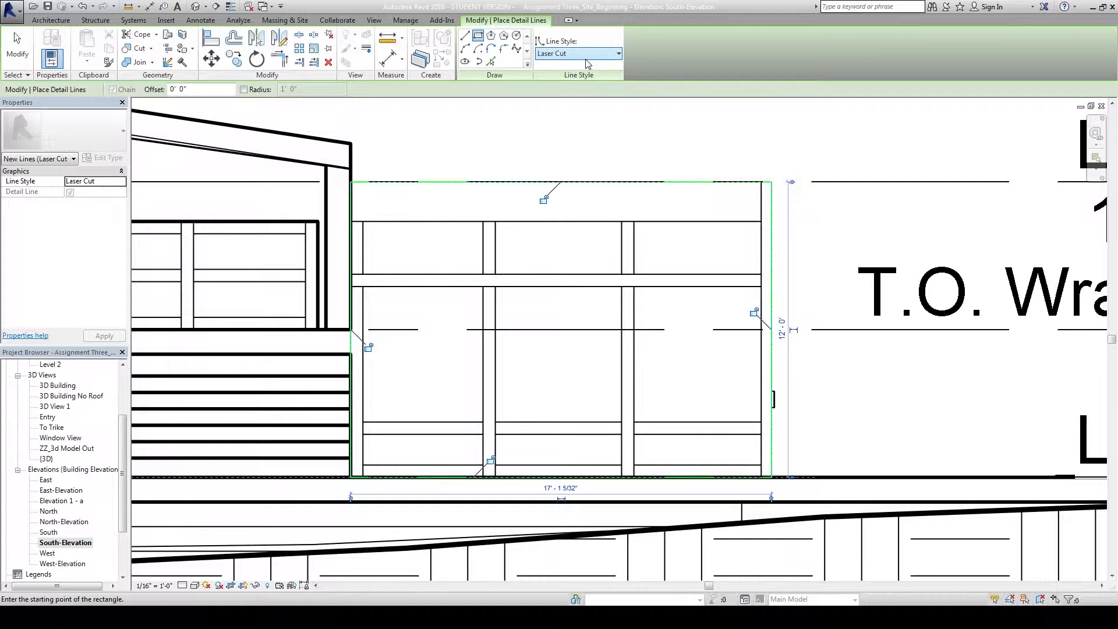
# Outline the three top glass panels with Laser Cut rectangles.
pyautogui.click(363, 221)
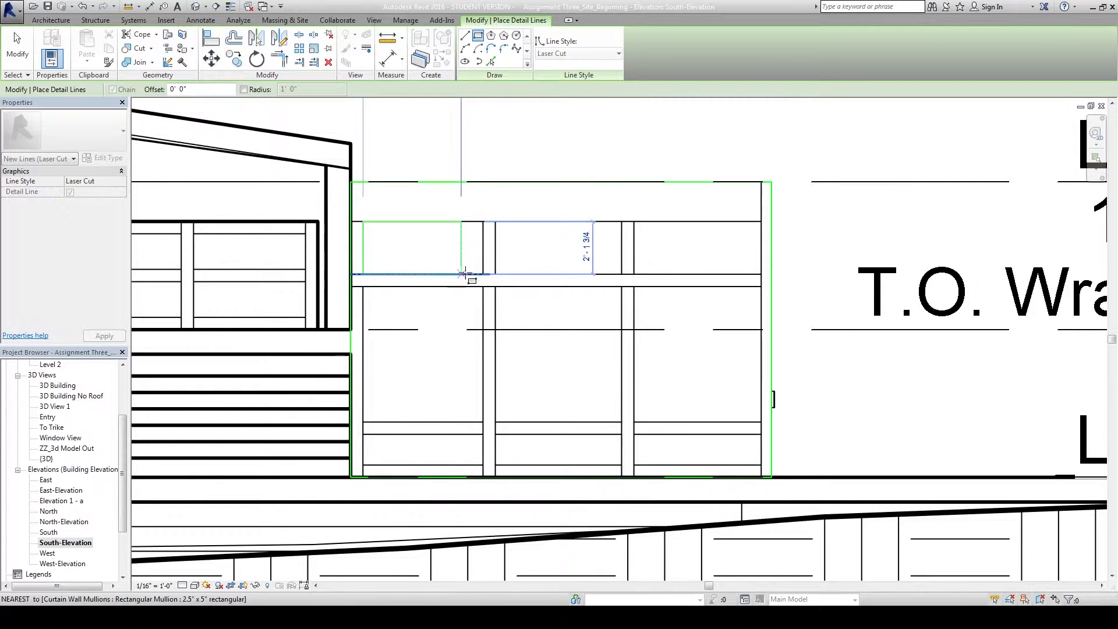
pyautogui.click(483, 274)
pyautogui.click(494, 273)
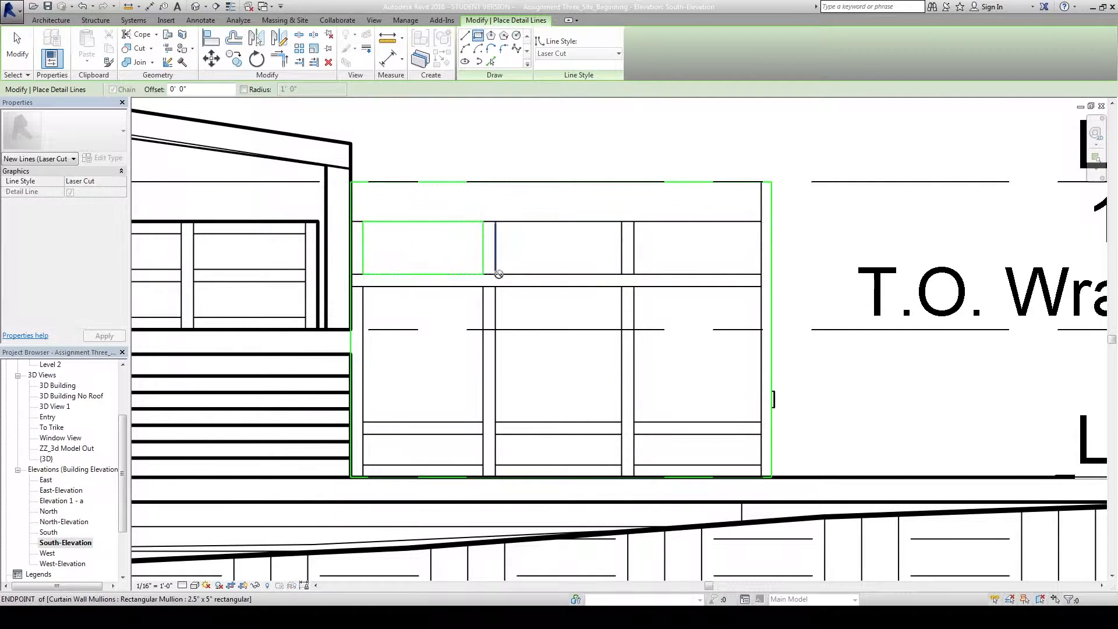
pyautogui.click(622, 222)
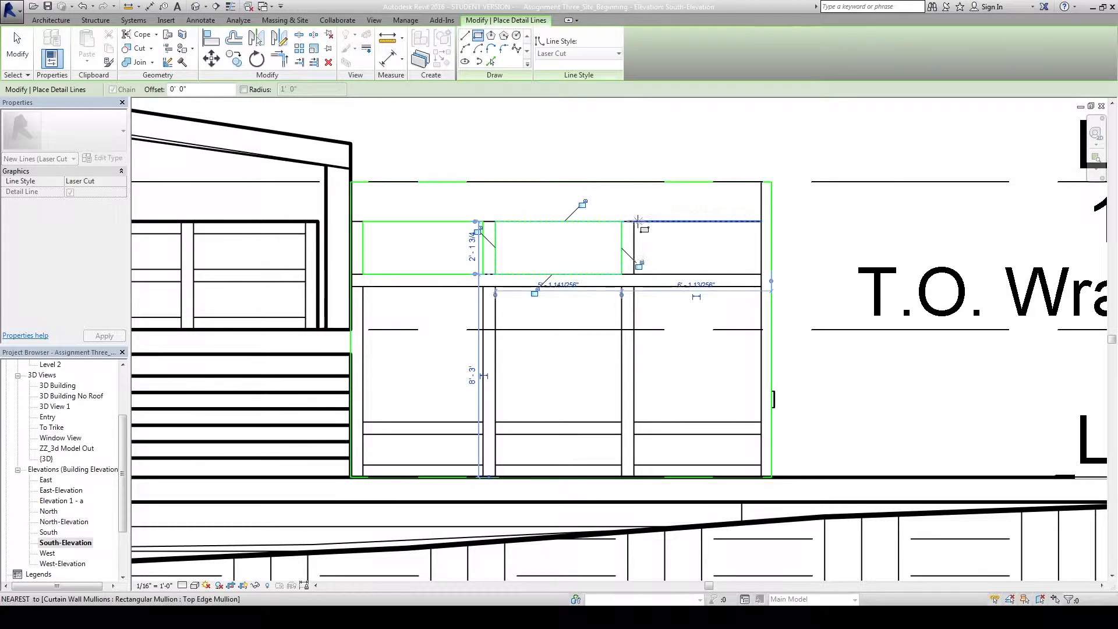
pyautogui.click(634, 222)
pyautogui.click(755, 274)
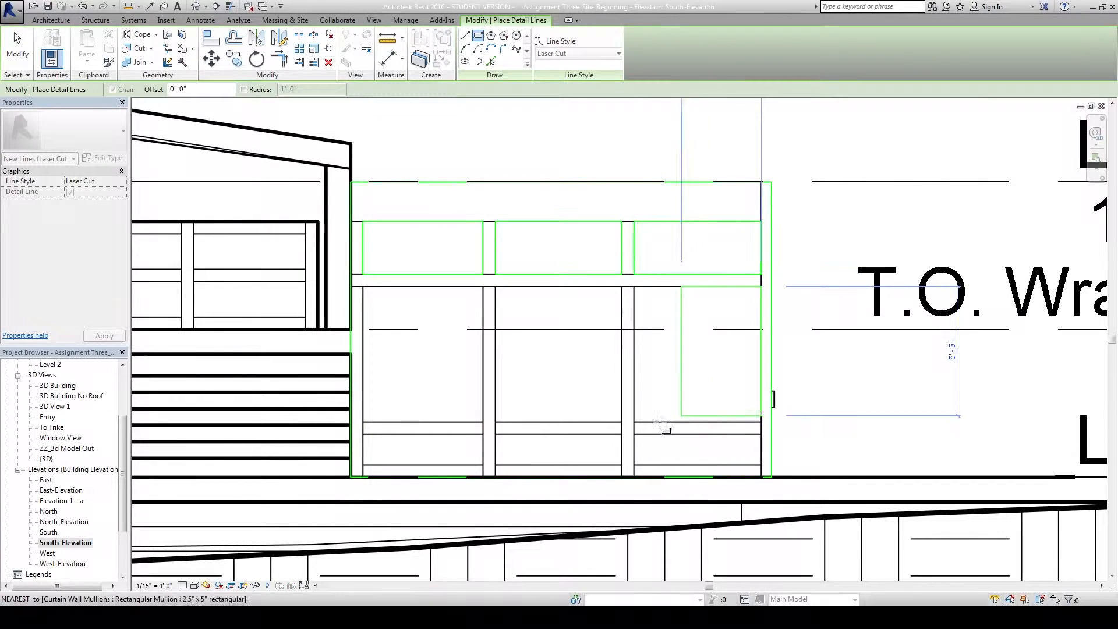
# Outline the three large lower panels with Laser Cut rectangles.
pyautogui.click(633, 421)
pyautogui.click(621, 421)
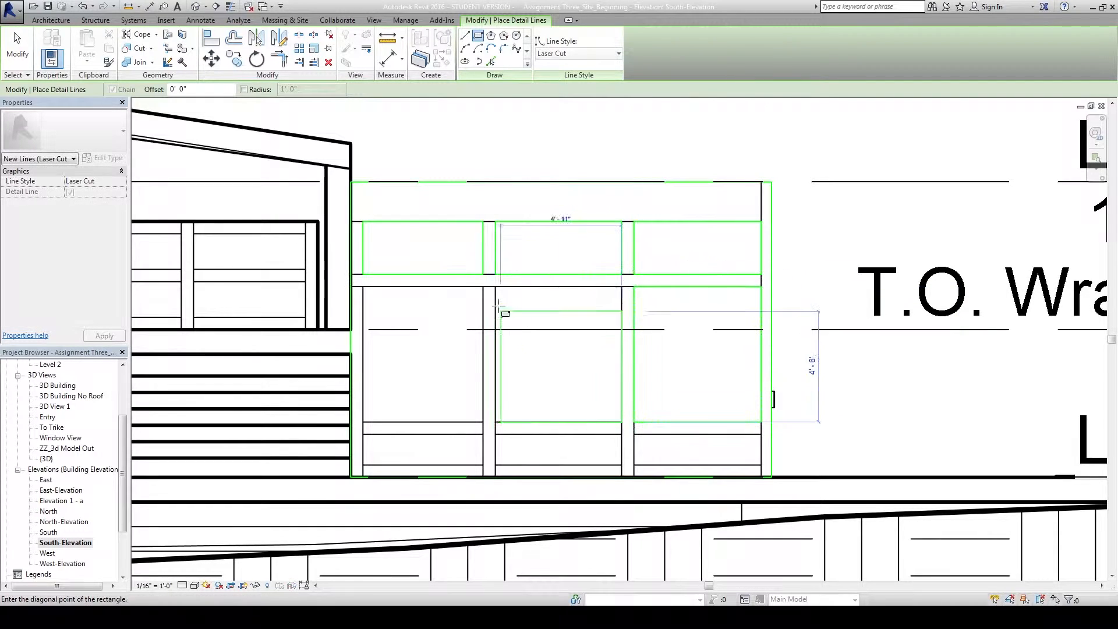
pyautogui.click(494, 286)
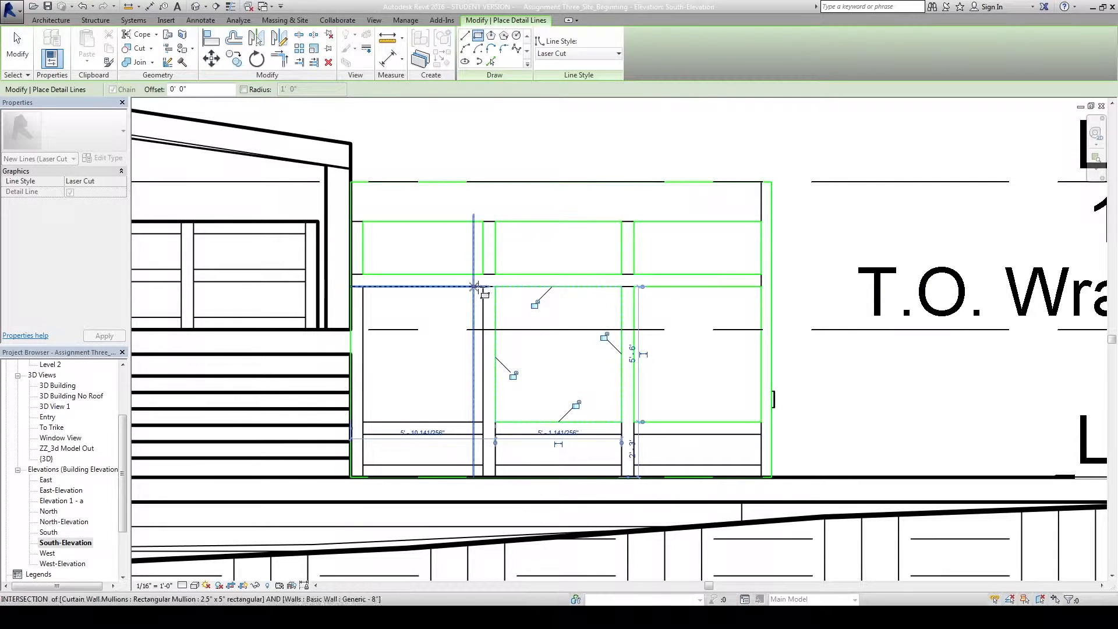
pyautogui.click(482, 287)
pyautogui.click(363, 422)
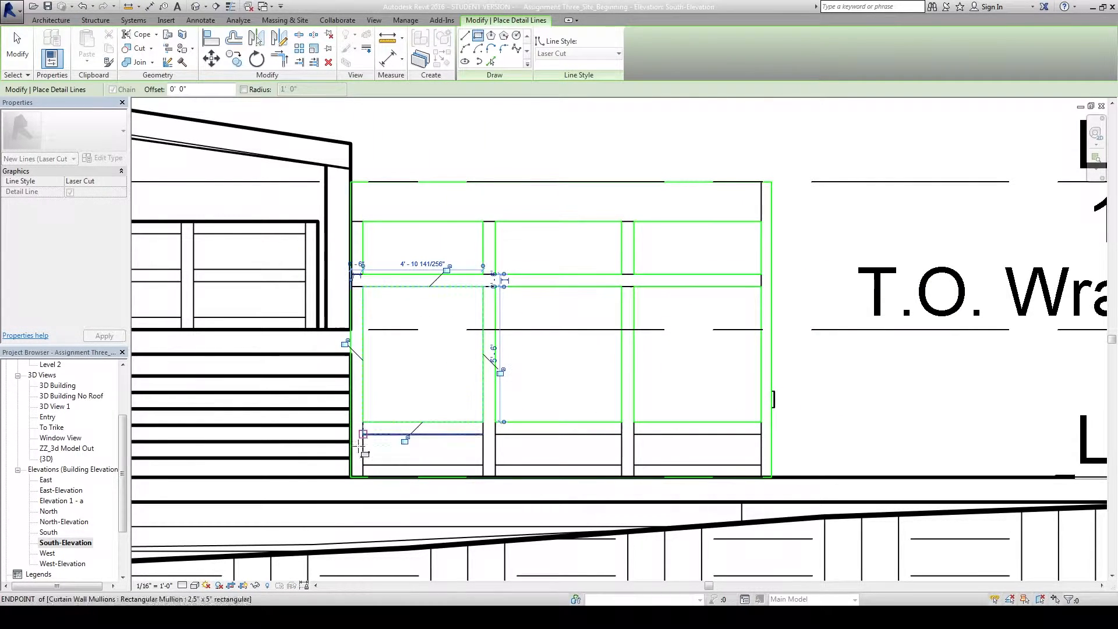
# Outline the three bottom strip panels with Laser Cut rectangles and end the Detail Line tool.
pyautogui.click(362, 434)
pyautogui.click(483, 465)
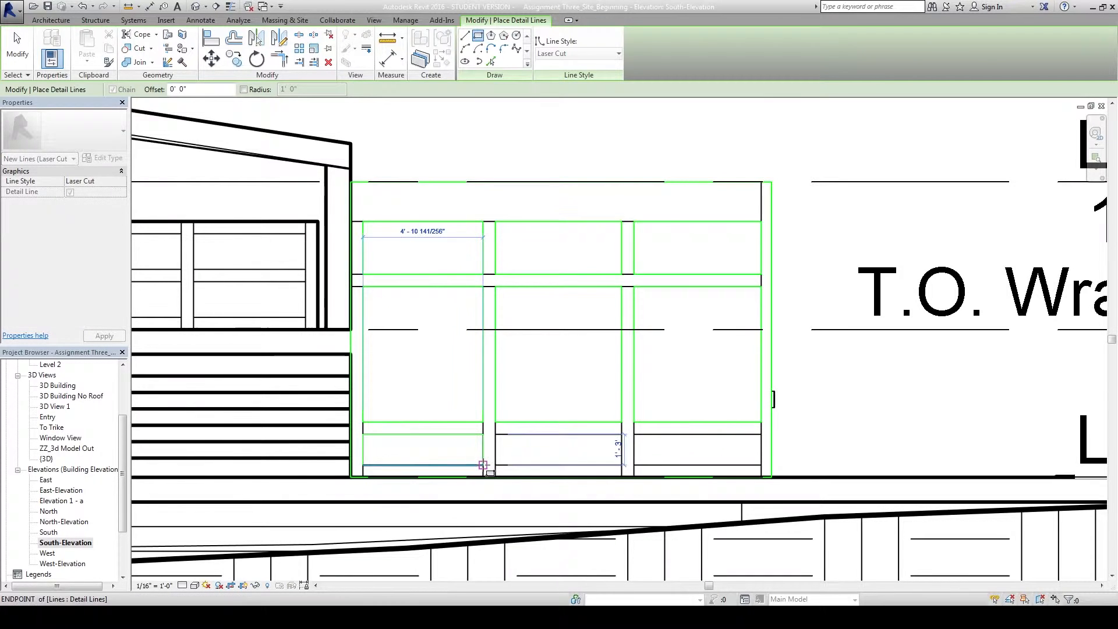
pyautogui.click(495, 434)
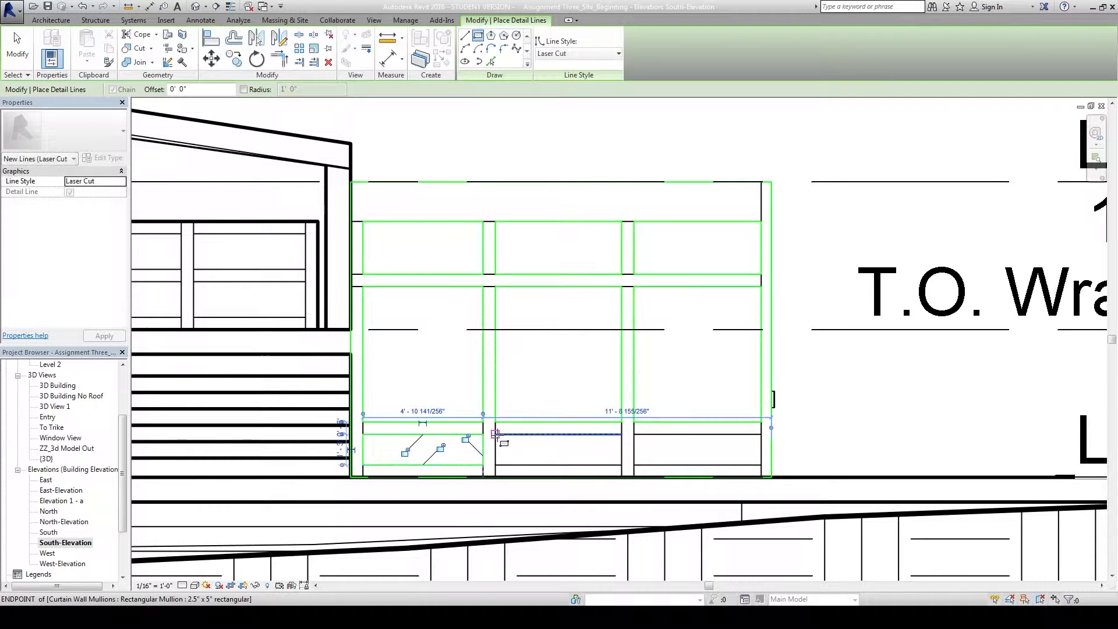
pyautogui.click(621, 465)
pyautogui.click(634, 467)
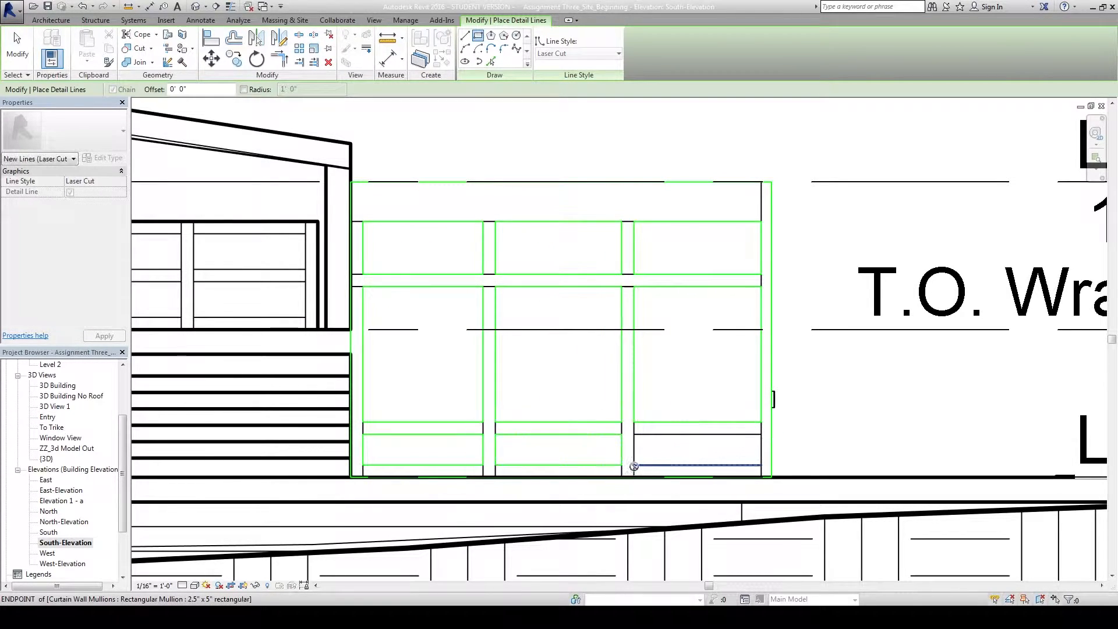
pyautogui.click(761, 434)
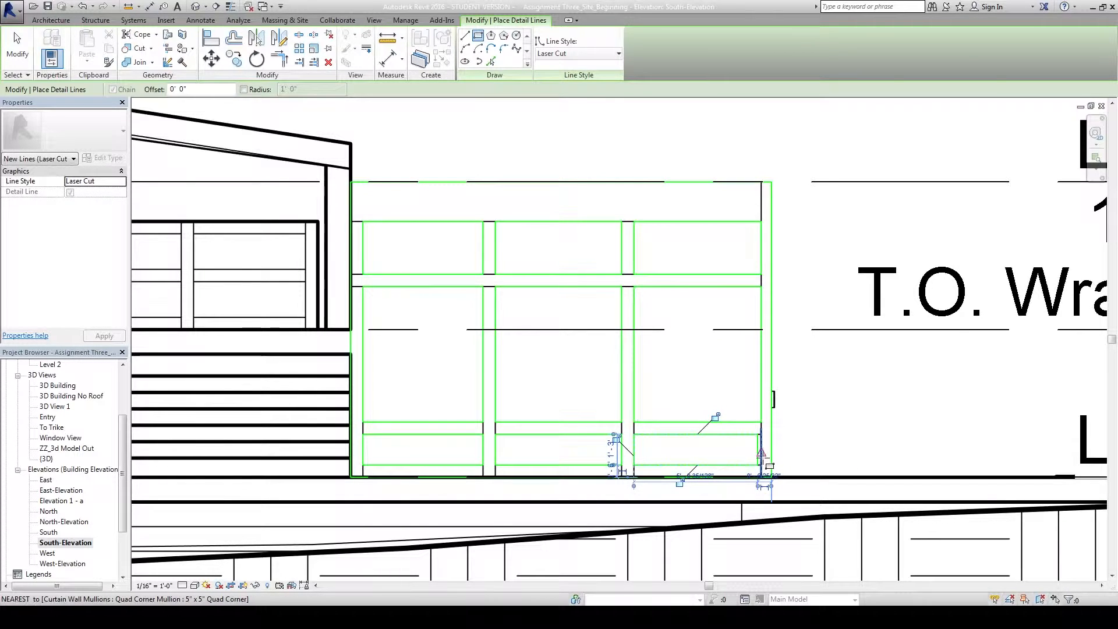
pyautogui.press('Escape')
pyautogui.press('Escape')
pyautogui.scroll(2, 760, 449)
pyautogui.scroll(3, 757, 445)
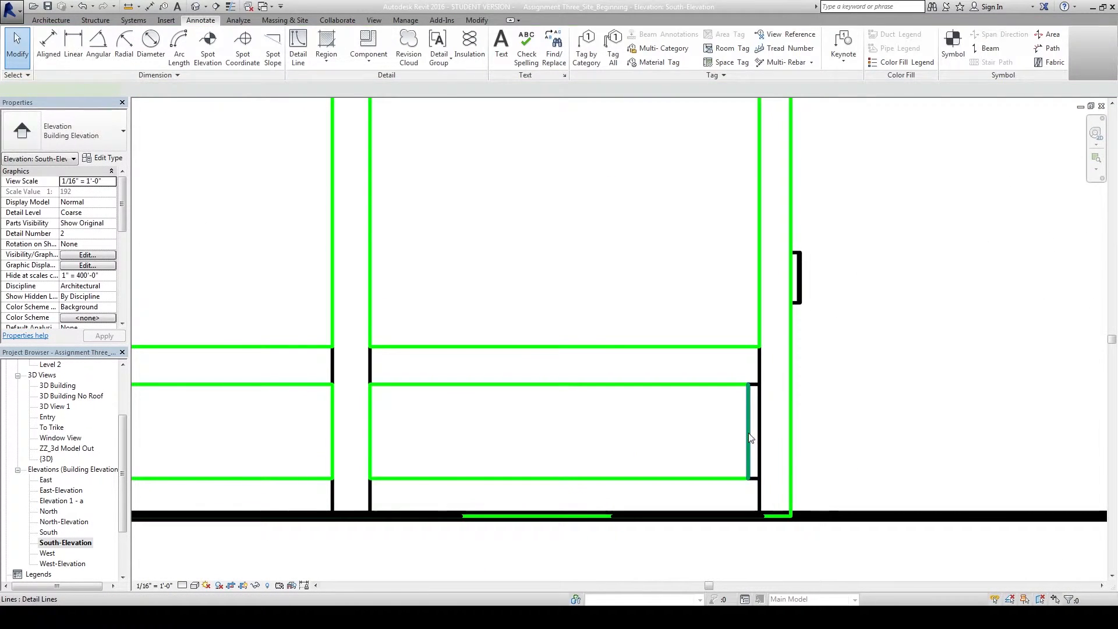
pyautogui.click(758, 433)
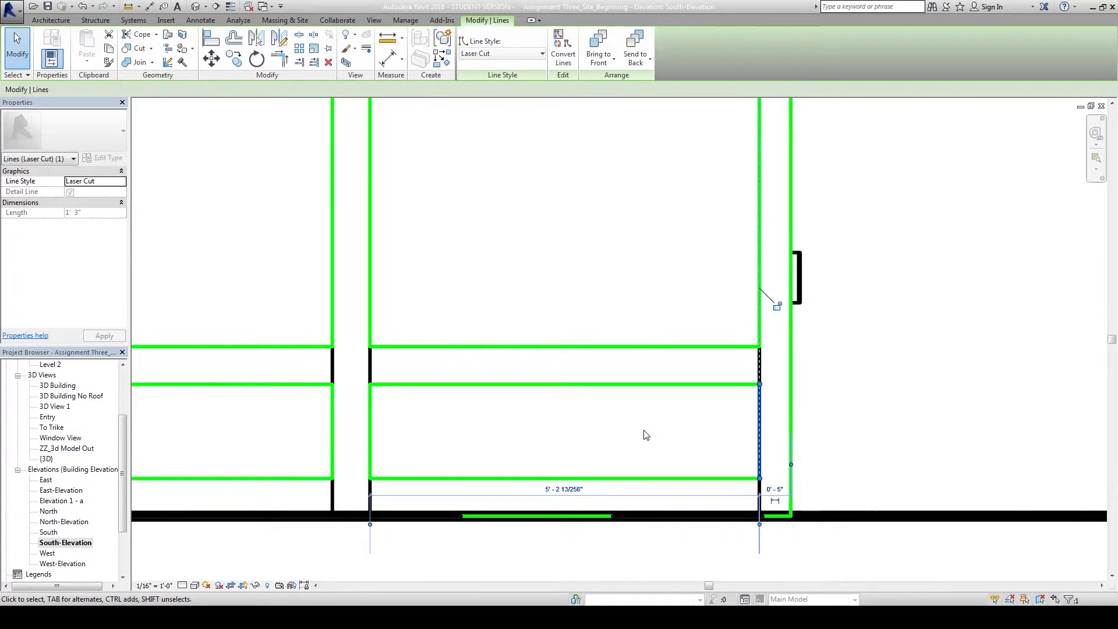
pyautogui.scroll(-5, 643, 432)
pyautogui.moveTo(659, 388); pyautogui.dragTo(666, 389, button='middle')
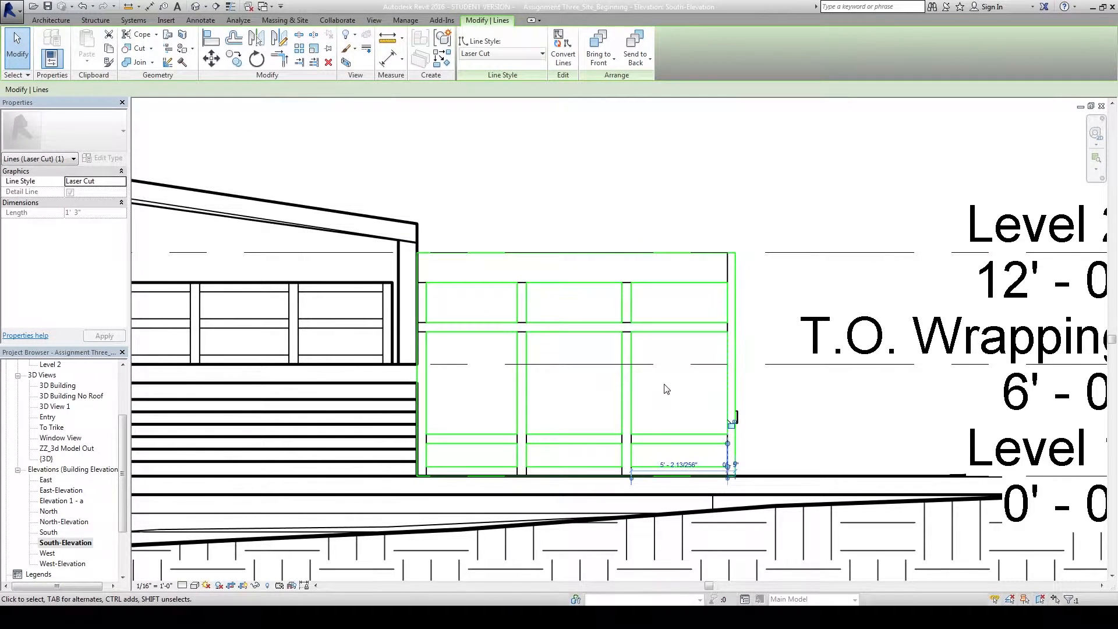
pyautogui.moveTo(660, 361); pyautogui.dragTo(655, 358, button='middle')
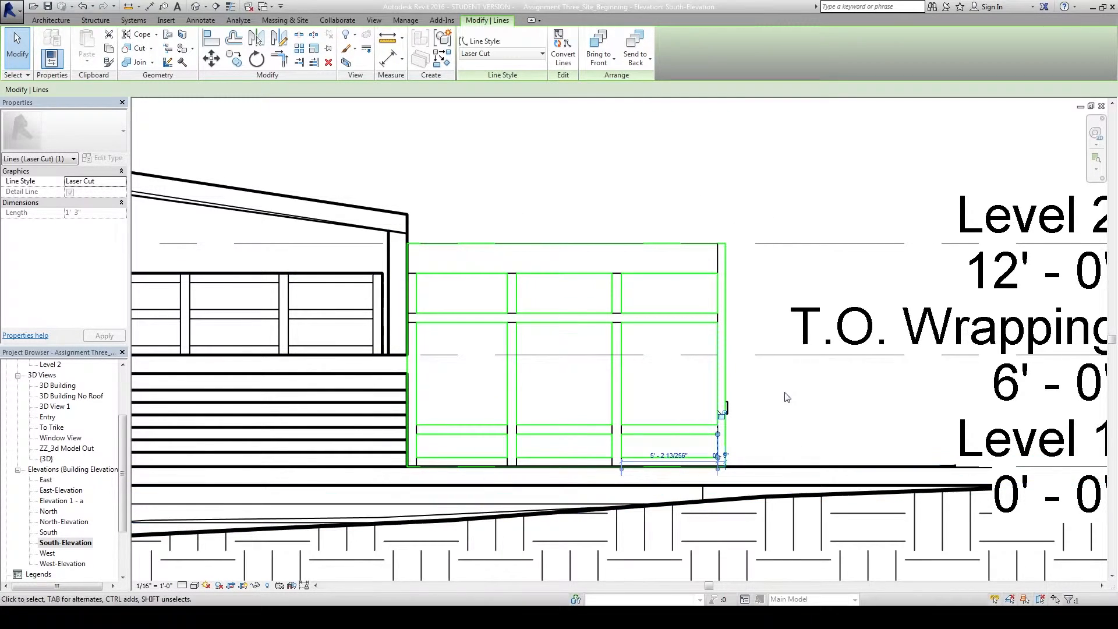
pyautogui.click(780, 279)
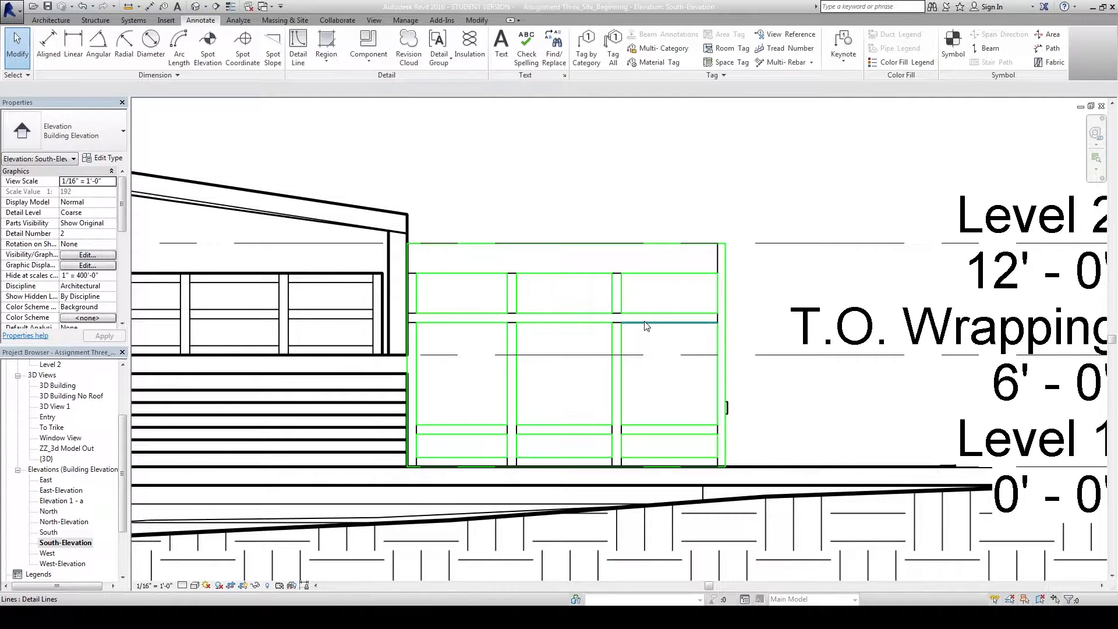
pyautogui.click(569, 324)
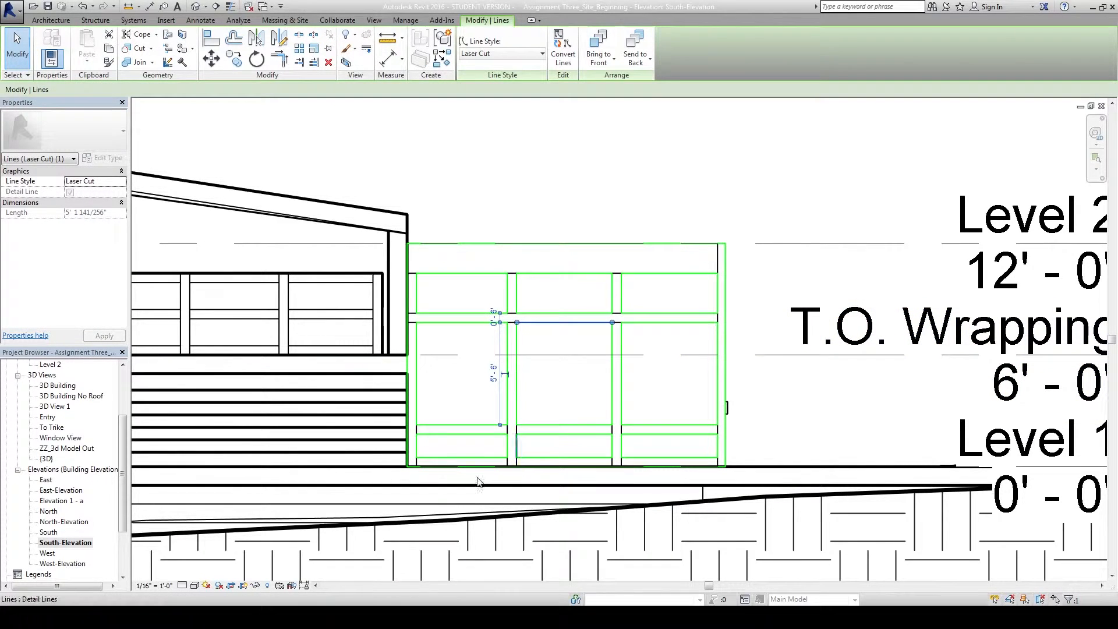
pyautogui.click(255, 585)
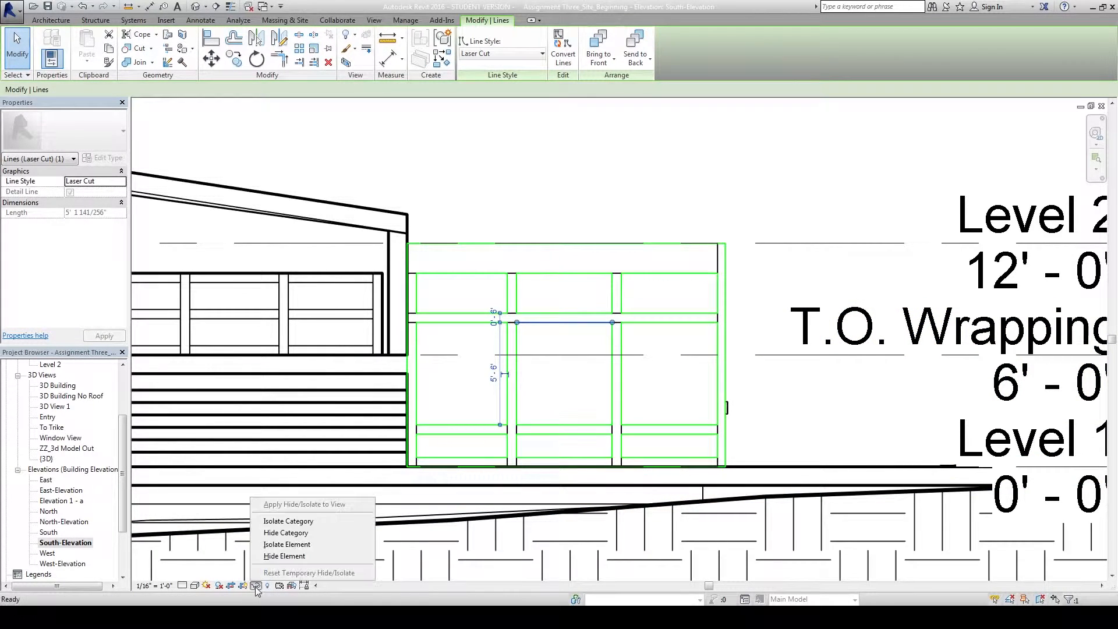
# Isolate the Laser Cut line category in the South-Elevation.
pyautogui.click(295, 545)
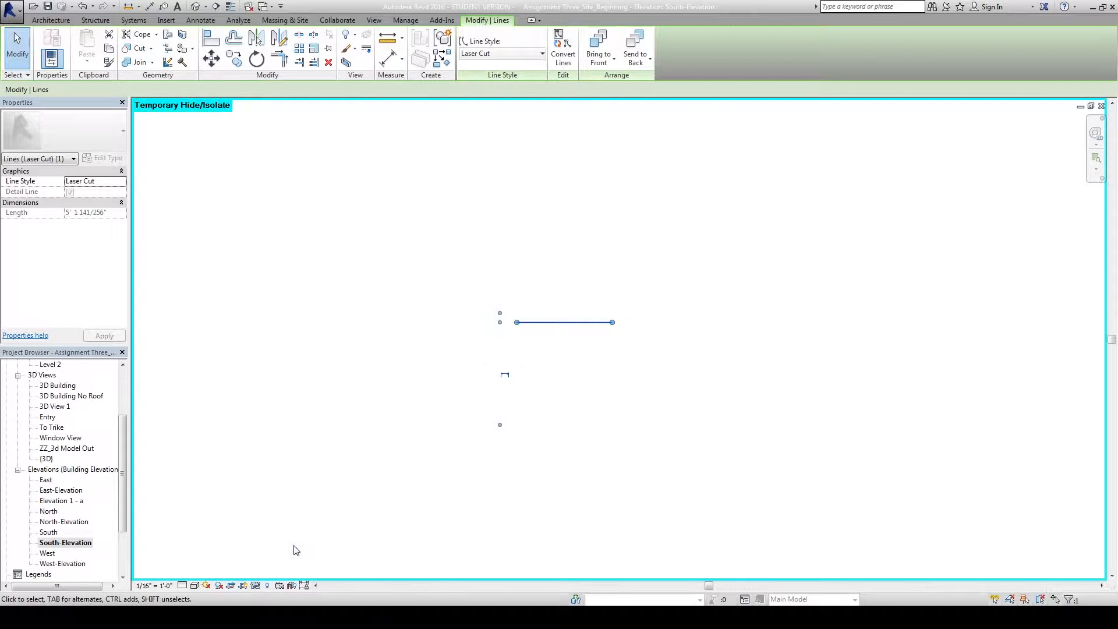
pyautogui.click(255, 586)
pyautogui.click(273, 572)
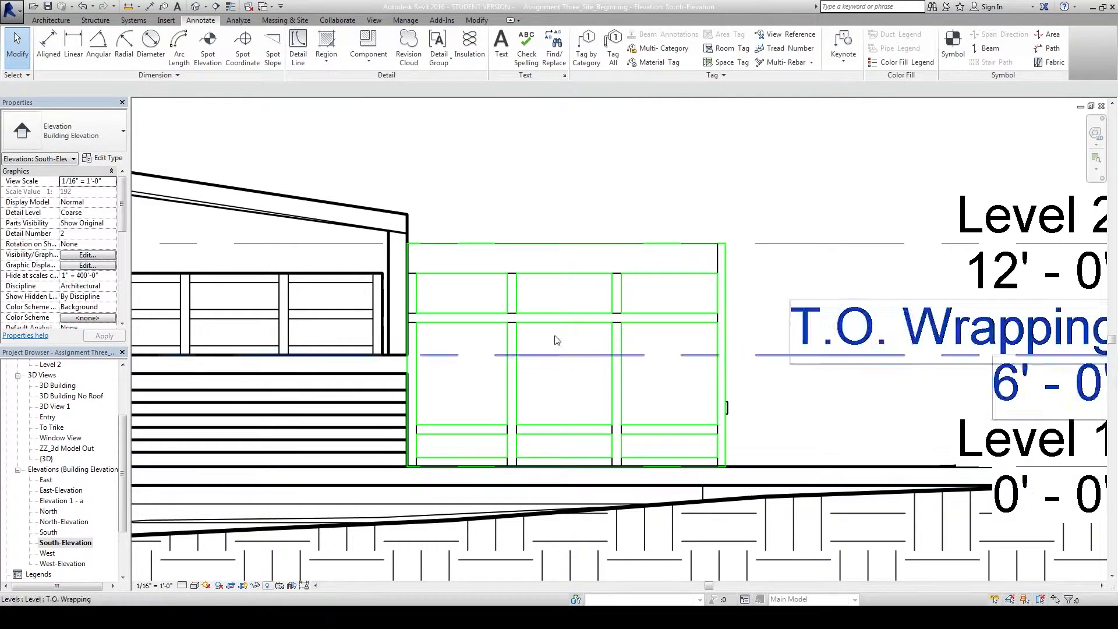
pyautogui.click(562, 323)
pyautogui.click(255, 583)
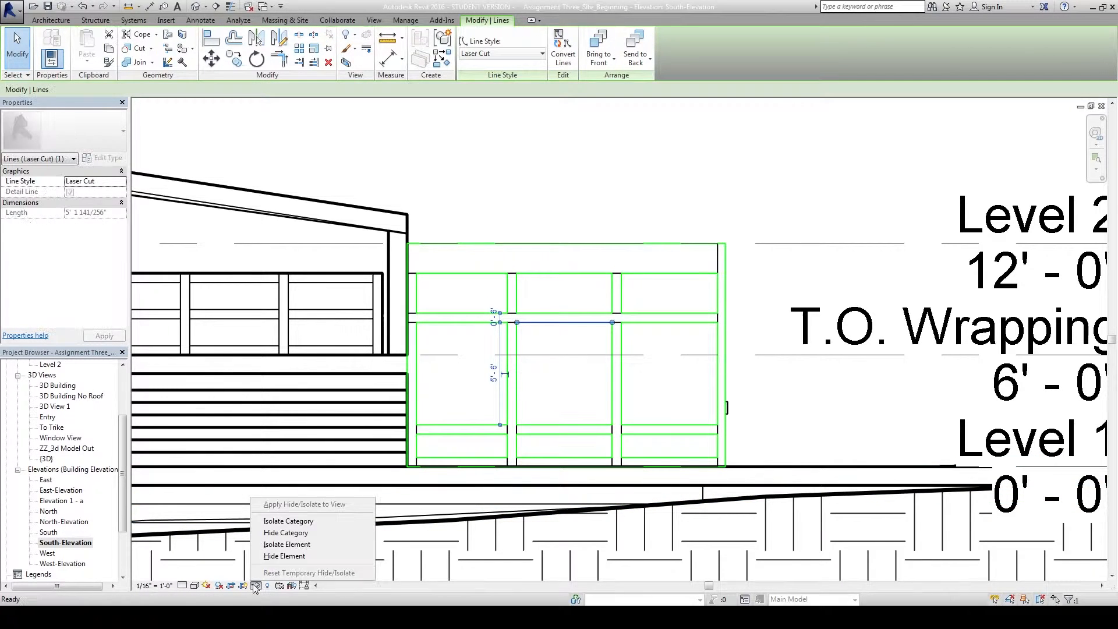
pyautogui.click(291, 524)
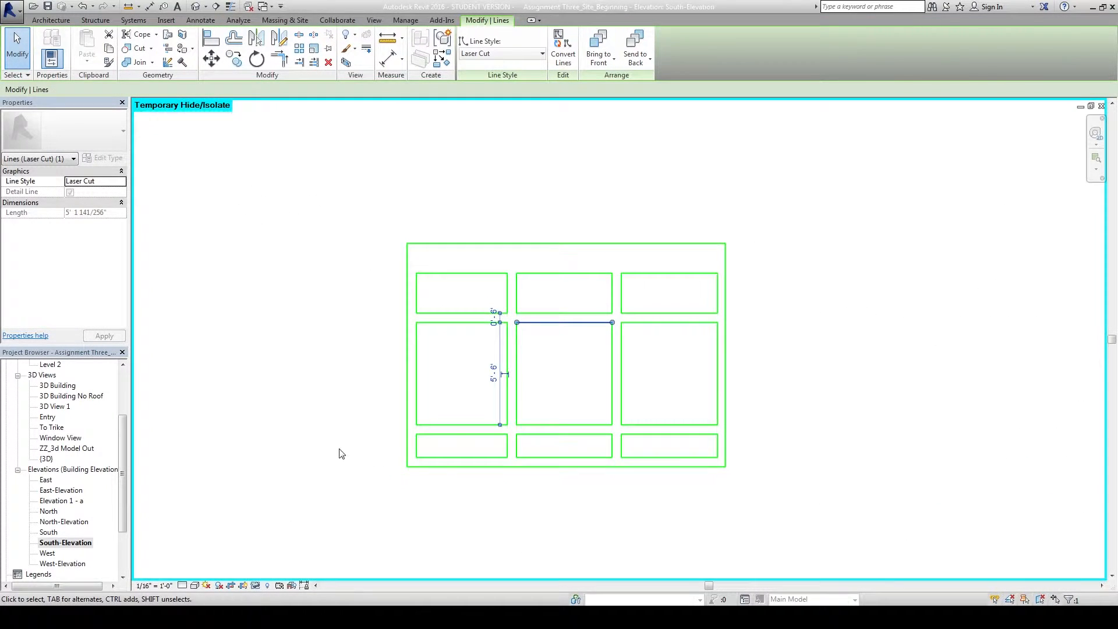
# Box-select the new window outline and move it up beside the other two outlines.
pyautogui.click(346, 447)
pyautogui.scroll(-2, 358, 461)
pyautogui.moveTo(370, 360); pyautogui.dragTo(597, 496)
pyautogui.scroll(-3, 601, 441)
pyautogui.moveTo(602, 442); pyautogui.dragTo(547, 491, button='middle')
pyautogui.moveTo(512, 477)
pyautogui.mouseDown()
pyautogui.moveTo(561, 306)
pyautogui.moveTo(585, 268)
pyautogui.mouseUp()
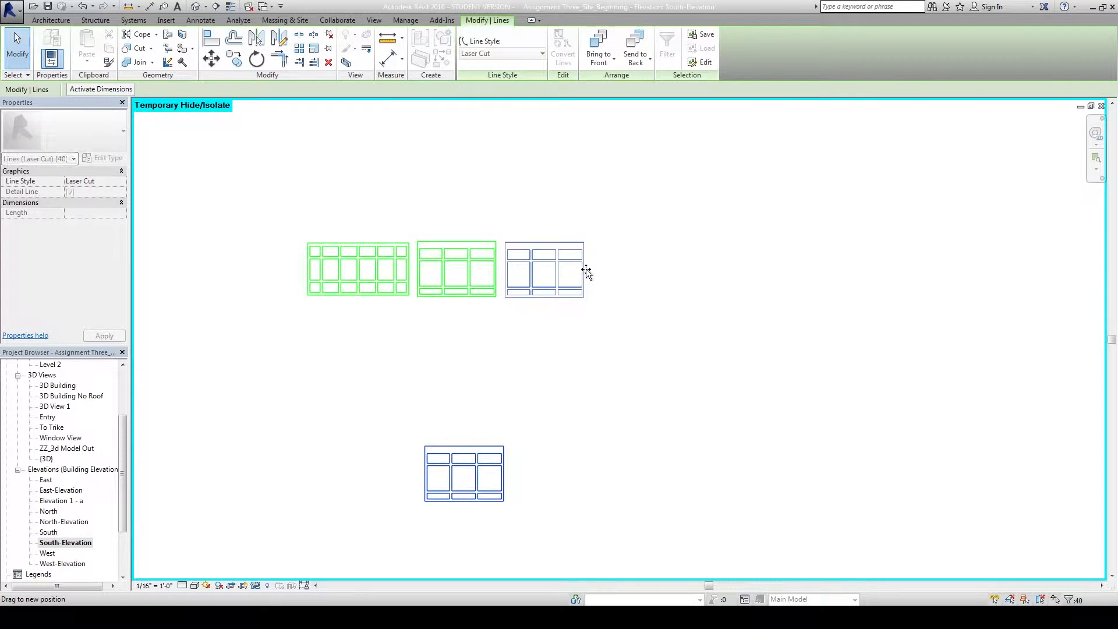
pyautogui.click(616, 325)
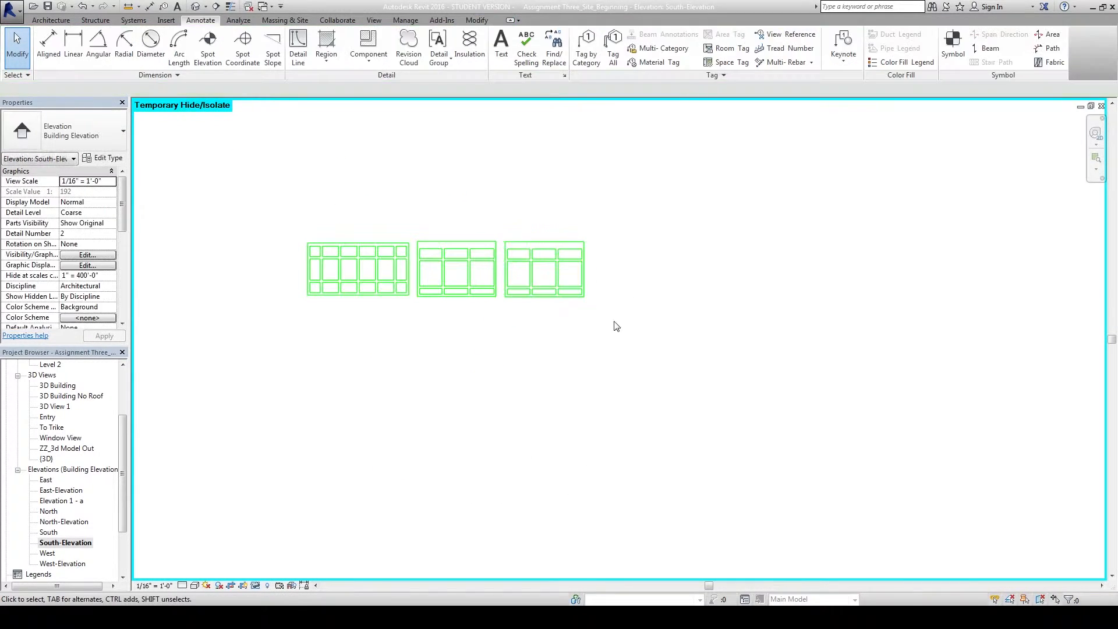
# Reset Temporary Hide/Isolate and frame the three window outlines above the building.
pyautogui.click(254, 585)
pyautogui.click(294, 576)
pyautogui.moveTo(519, 362); pyautogui.dragTo(701, 316, button='middle')
pyautogui.scroll(3, 743, 242)
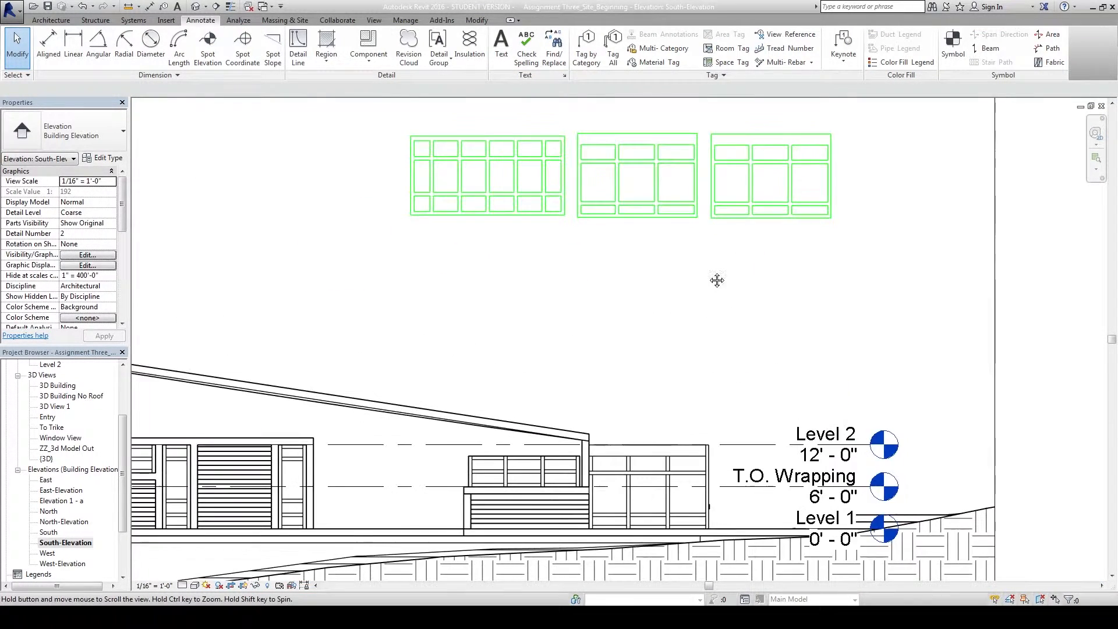
pyautogui.scroll(-4, 671, 366)
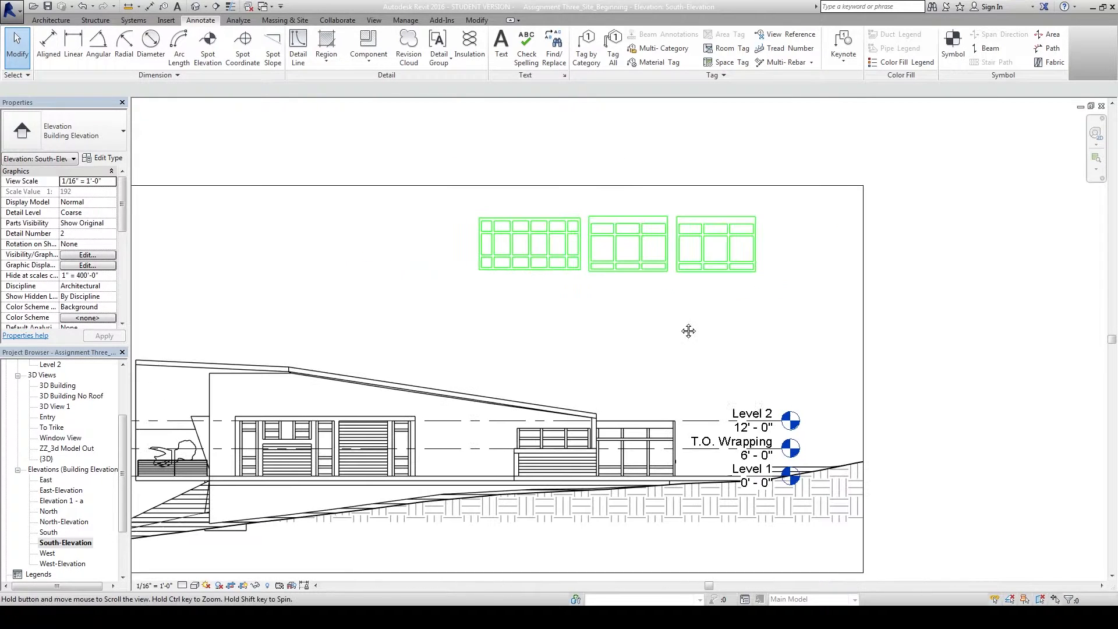
pyautogui.moveTo(569, 314); pyautogui.dragTo(594, 326, button='middle')
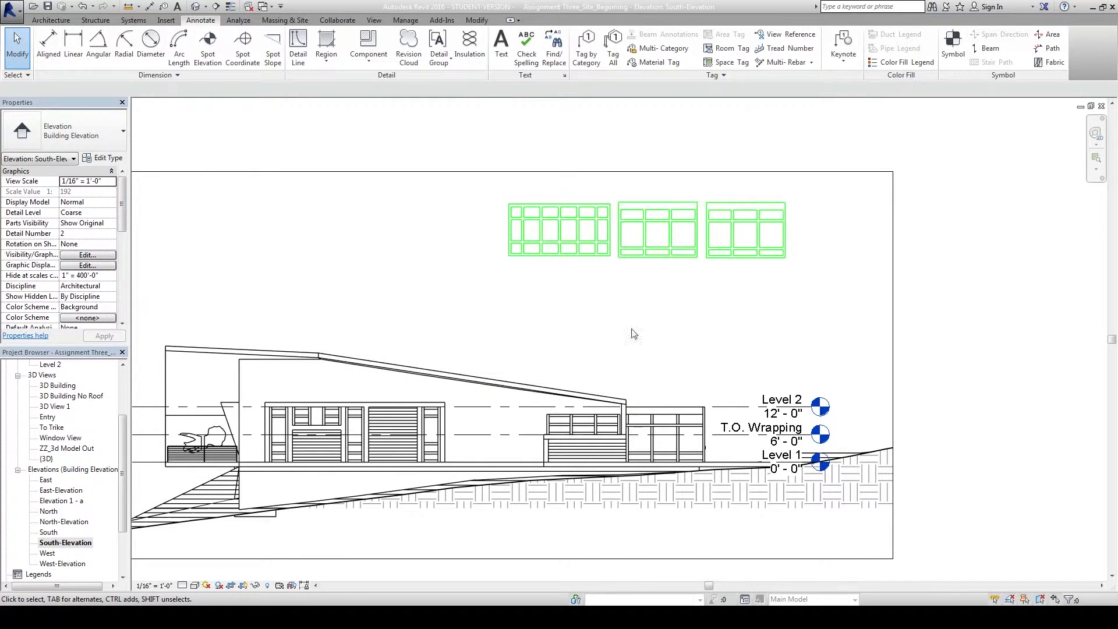
pyautogui.moveTo(781, 279); pyautogui.dragTo(687, 330, button='middle')
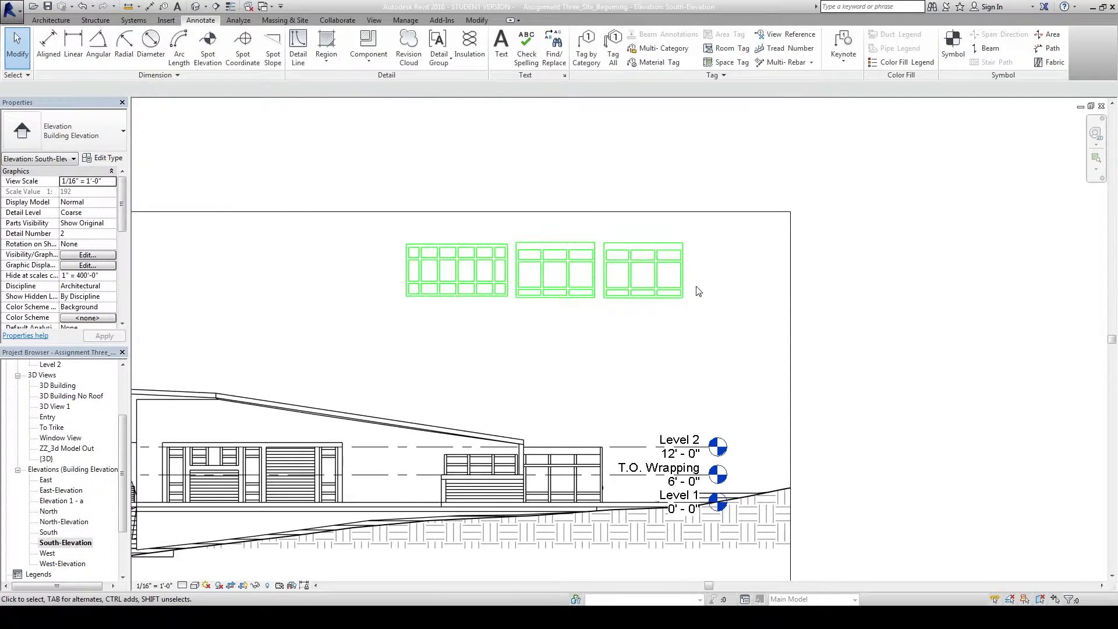
pyautogui.scroll(3, 698, 291)
pyautogui.moveTo(534, 363); pyautogui.dragTo(646, 461, button='middle')
pyautogui.scroll(-2, 578, 401)
pyautogui.scroll(4, 638, 402)
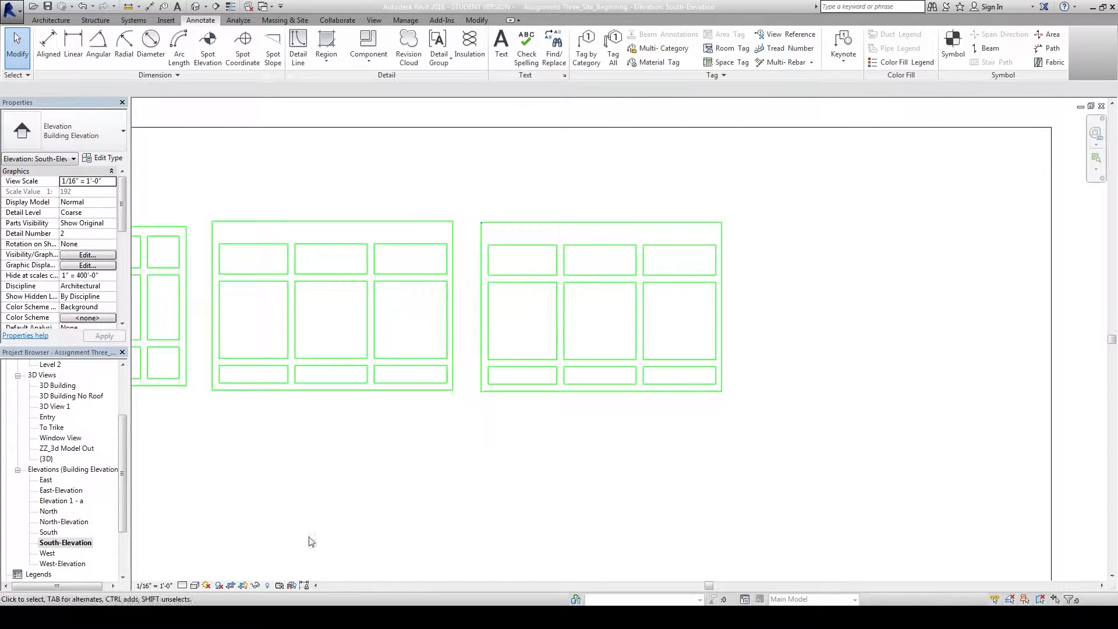
pyautogui.moveTo(229, 516); pyautogui.dragTo(206, 542, button='middle')
pyautogui.moveTo(481, 243); pyautogui.dragTo(464, 274, button='middle')
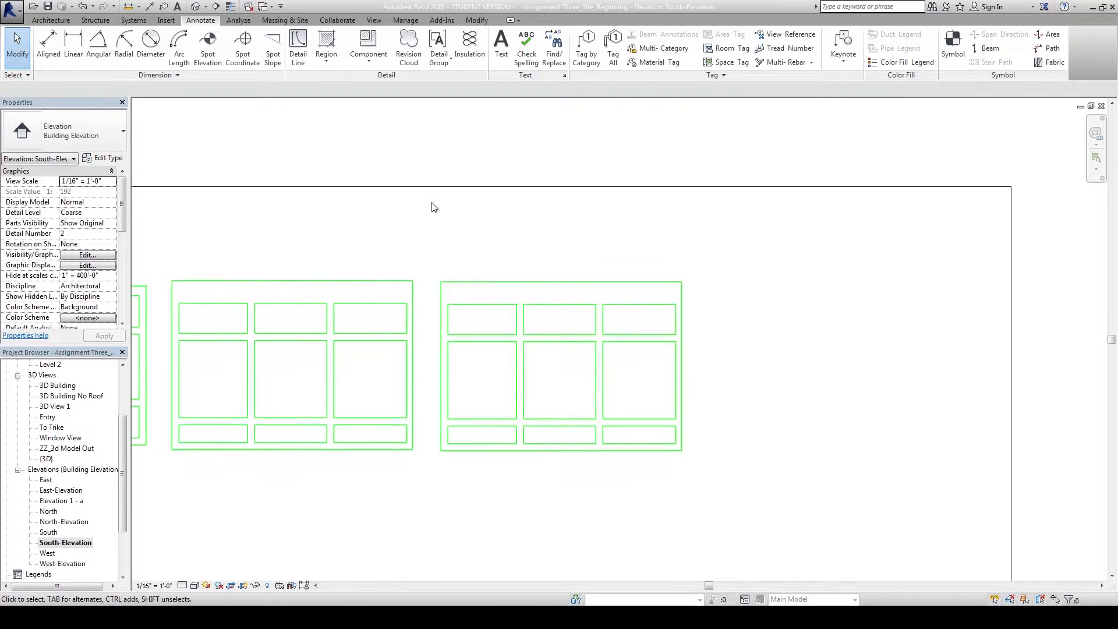
# Measure a panel outline's top edge at 17' - 1 5/32", then zoom out to all three outlines.
pyautogui.click(128, 6)
pyautogui.click(441, 282)
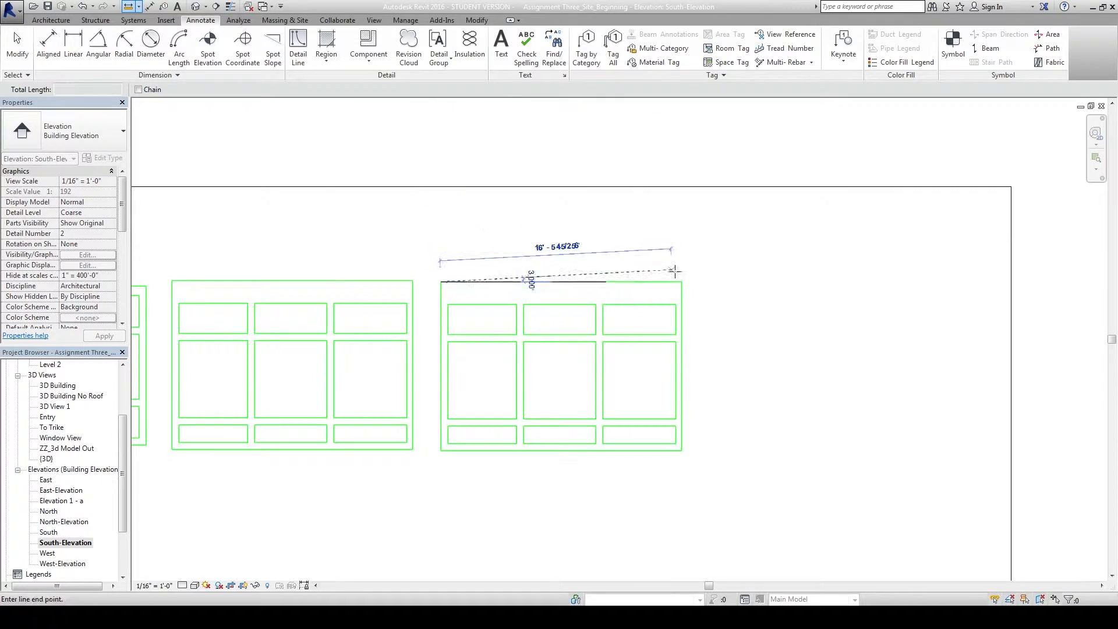
pyautogui.click(682, 281)
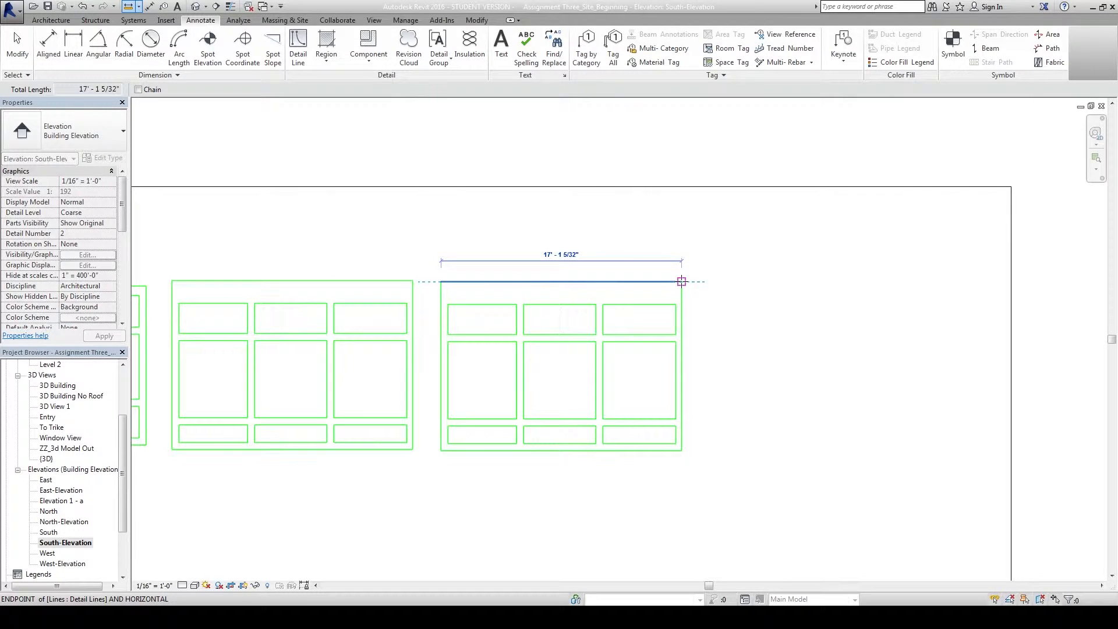
pyautogui.press('Escape')
pyautogui.press('Escape')
pyautogui.scroll(-3, 594, 274)
pyautogui.scroll(1, 685, 294)
pyautogui.moveTo(640, 436); pyautogui.dragTo(667, 358, button='middle')
pyautogui.scroll(-3, 639, 407)
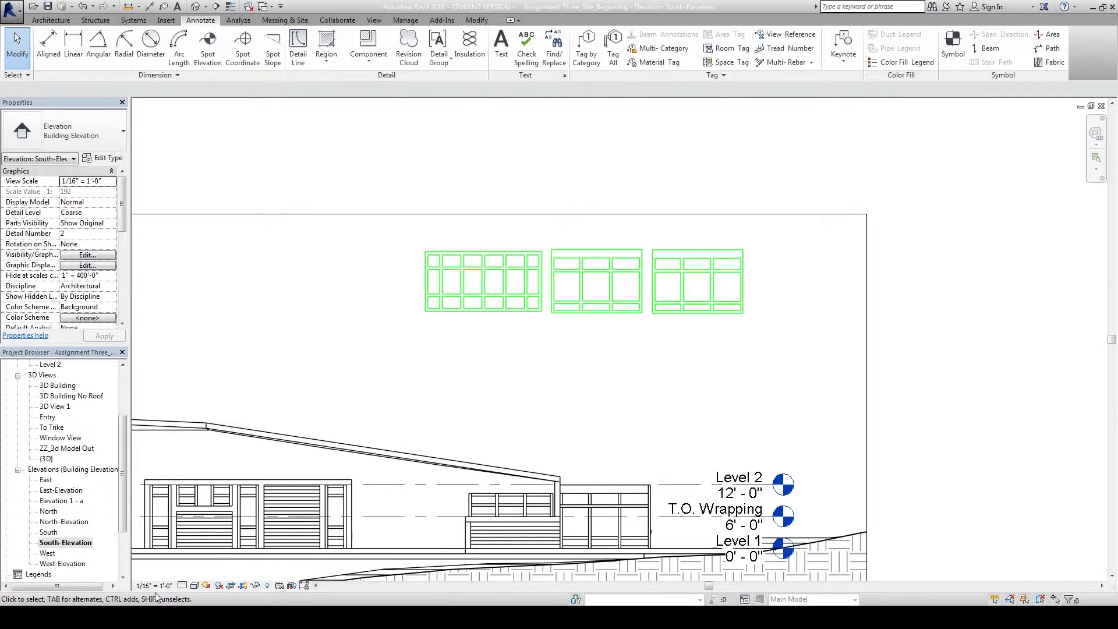
pyautogui.moveTo(460, 415); pyautogui.dragTo(557, 363, button='middle')
pyautogui.scroll(-2, 484, 400)
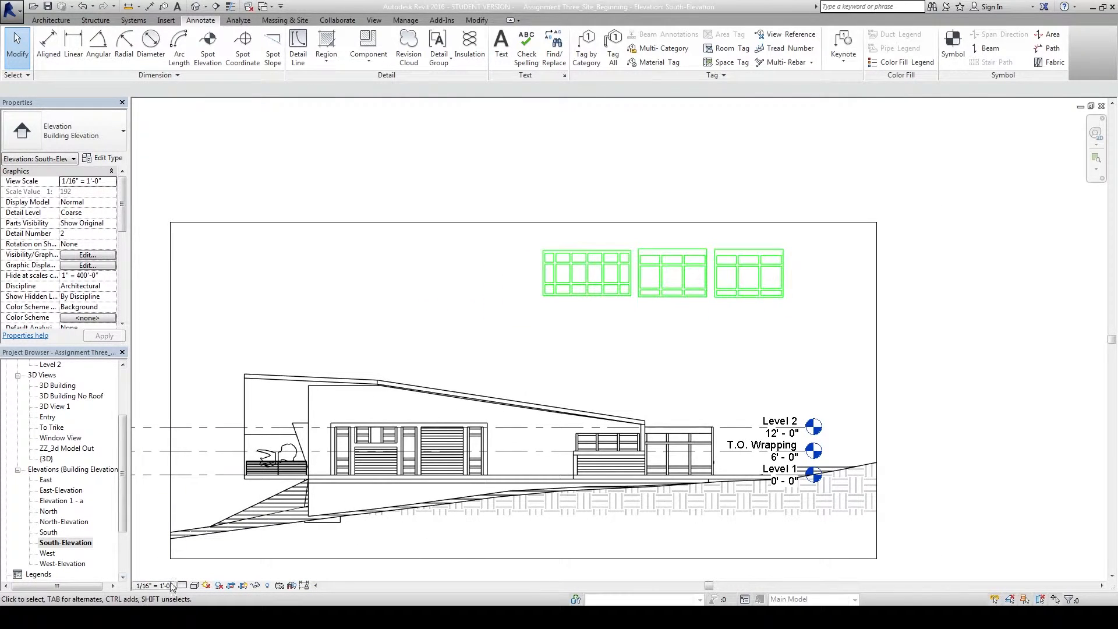
pyautogui.moveTo(340, 354); pyautogui.dragTo(335, 325, button='middle')
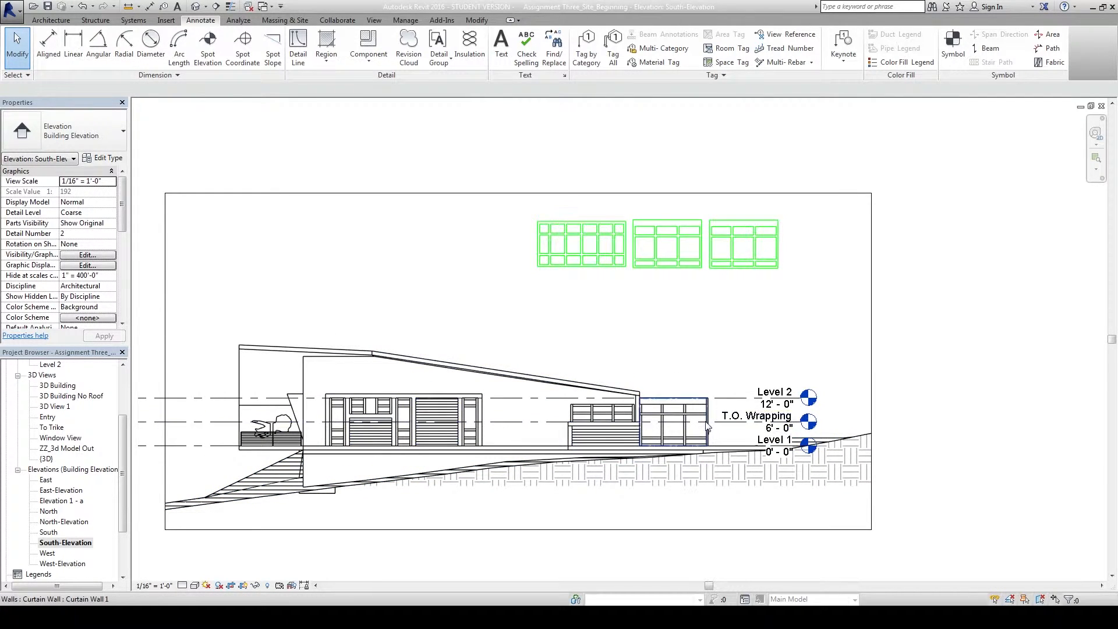
pyautogui.scroll(4, 670, 379)
pyautogui.moveTo(538, 291); pyautogui.dragTo(611, 329, button='middle')
pyautogui.scroll(-4, 573, 304)
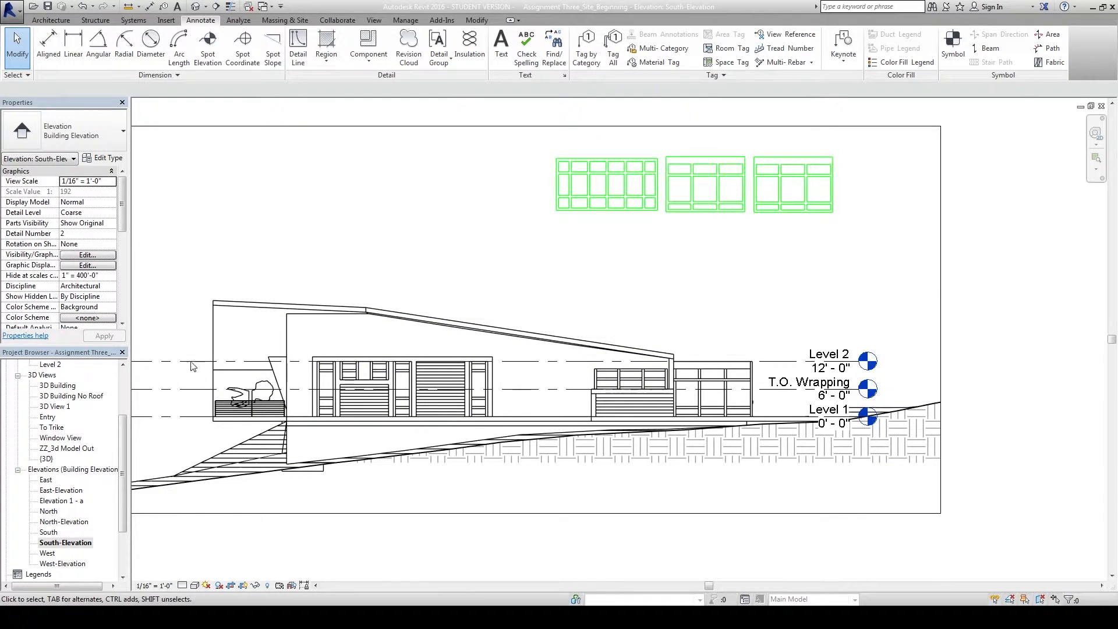
# Open the Default 3D View and orbit toward the entry railing and floor.
pyautogui.click(195, 7)
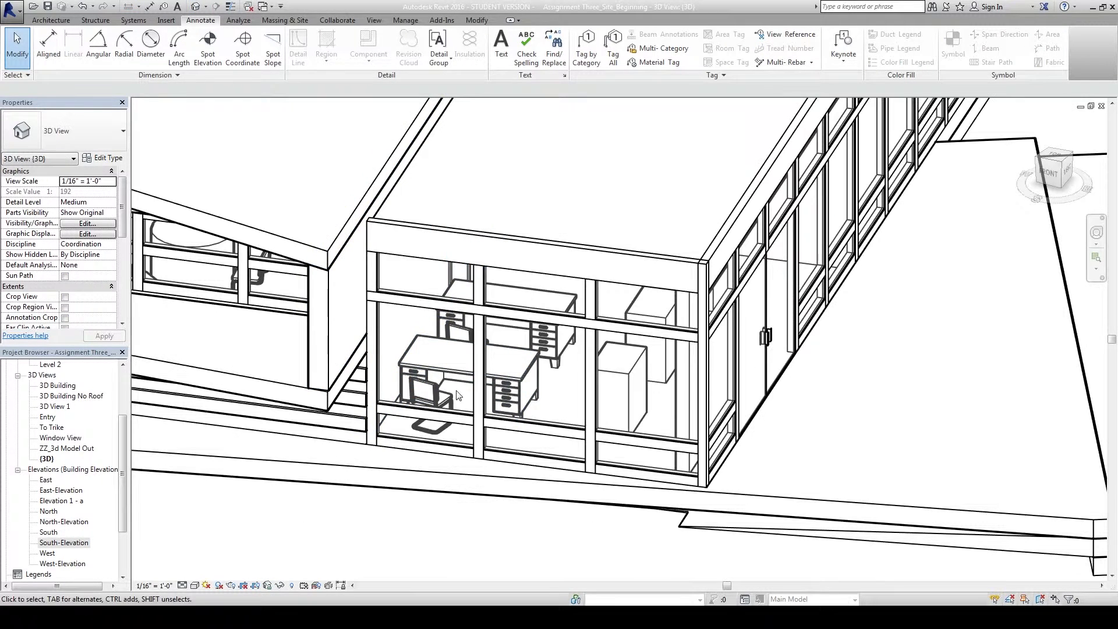
pyautogui.scroll(-3, 347, 512)
pyautogui.keyDown('shift'); pyautogui.moveTo(347, 512); pyautogui.dragTo(966, 298, button='middle'); pyautogui.keyUp('shift')
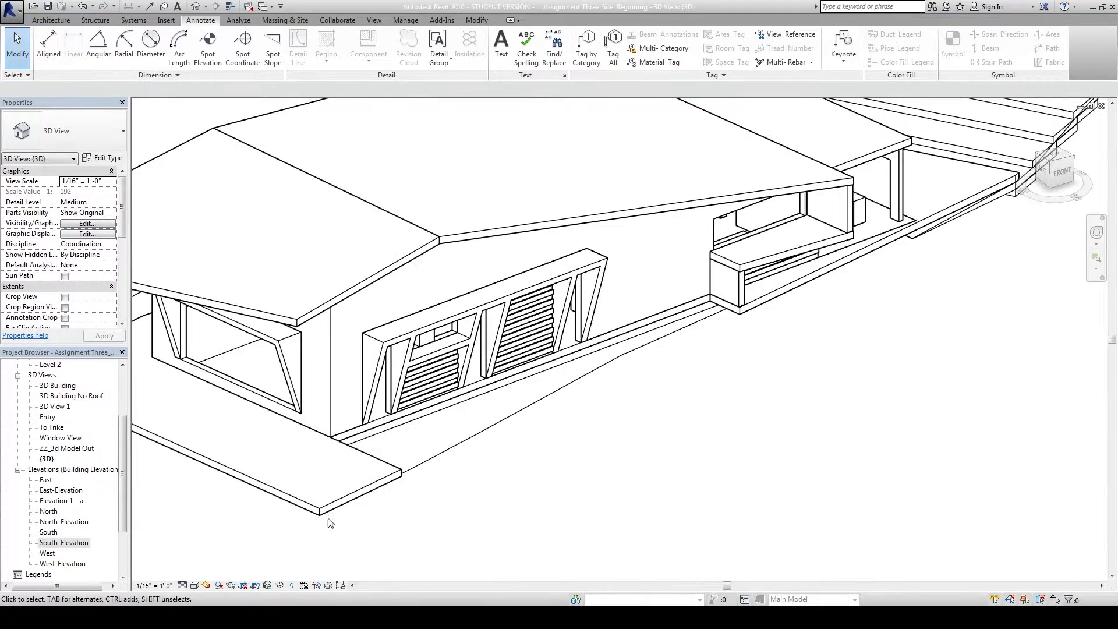
pyautogui.moveTo(498, 531); pyautogui.dragTo(332, 434, button='middle')
pyautogui.scroll(3, 343, 326)
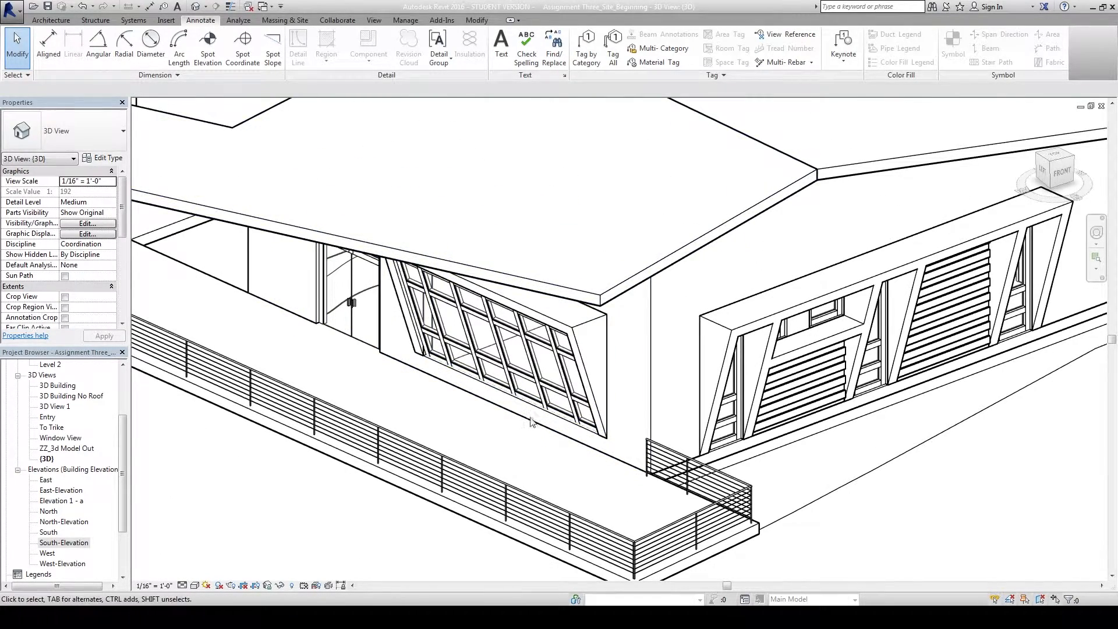
pyautogui.scroll(-2, 303, 460)
pyautogui.moveTo(305, 460); pyautogui.dragTo(320, 370, button='middle')
pyautogui.moveTo(581, 512); pyautogui.dragTo(562, 523)
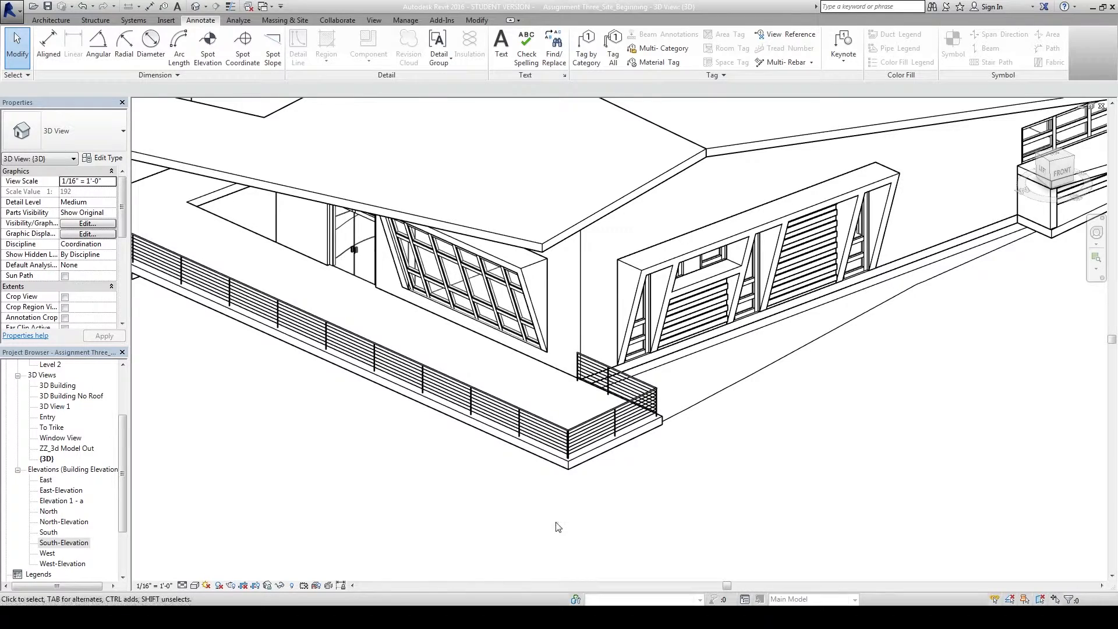
# Hide the wire-tension guard railing and the front floor slab in this view.
pyautogui.click(520, 460)
pyautogui.keyDown('ctrl'); pyautogui.click(518, 449); pyautogui.keyUp('ctrl')
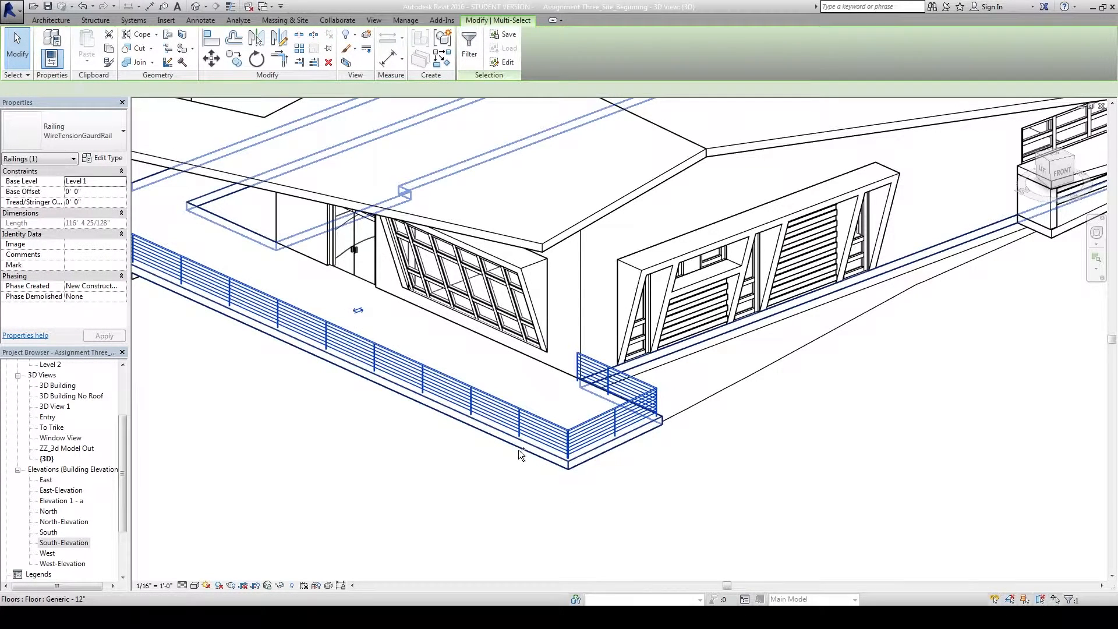
pyautogui.rightClick(518, 449)
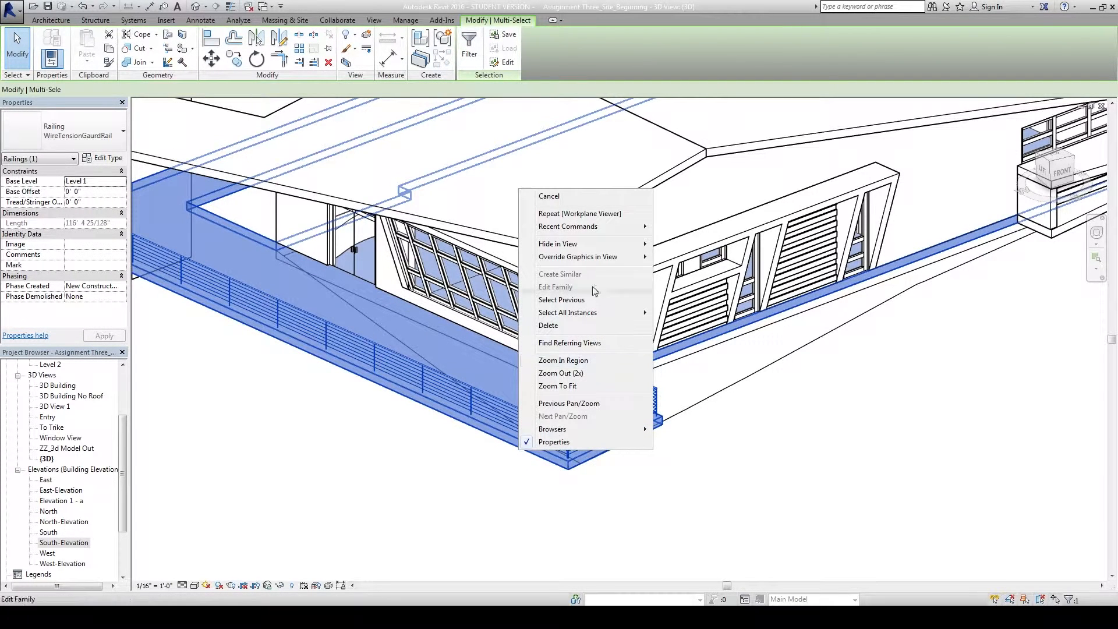
pyautogui.moveTo(600, 256)
pyautogui.click(656, 254)
pyautogui.keyDown('shift'); pyautogui.moveTo(449, 414); pyautogui.dragTo(458, 487, button='middle'); pyautogui.keyUp('shift')
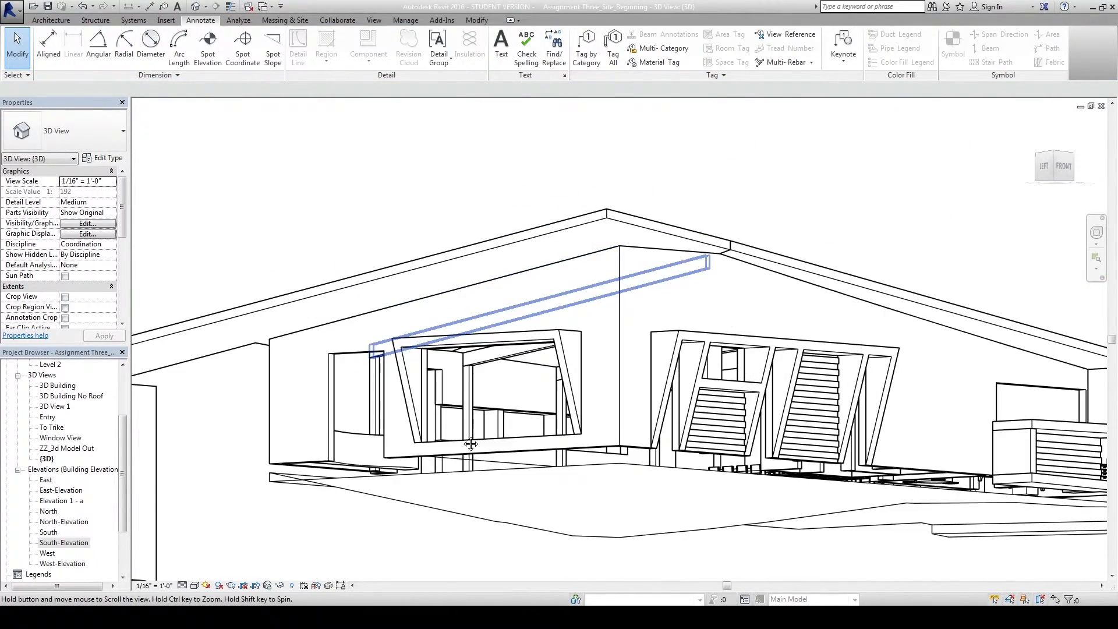
# Orient the 3D view to the plane of a picked slanted-window mullion via the ViewCube.
pyautogui.scroll(3, 463, 435)
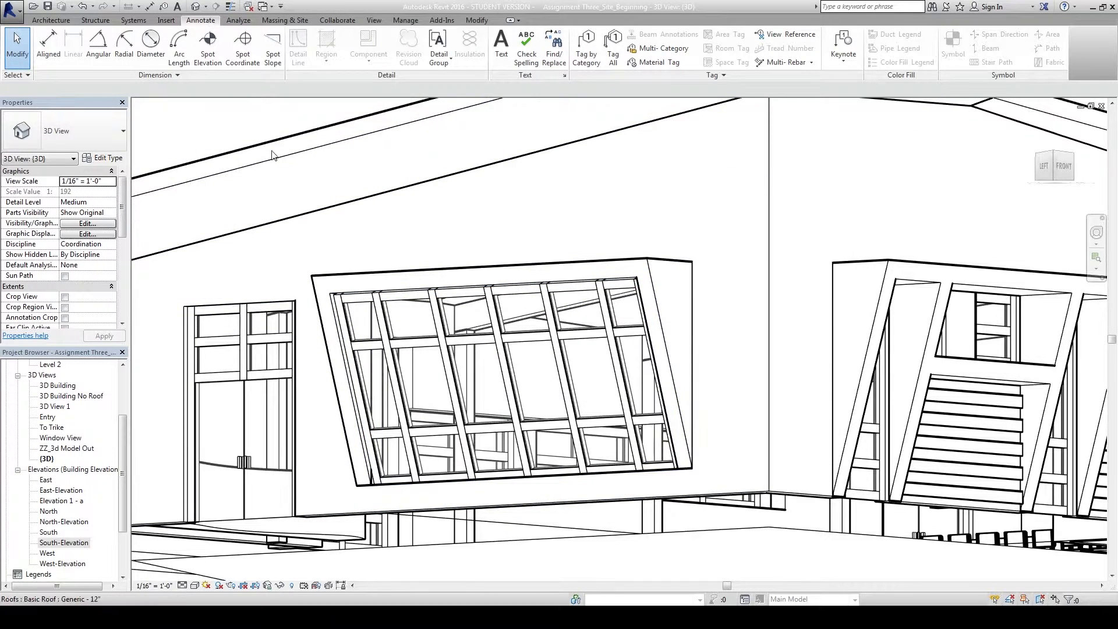
pyautogui.rightClick(1061, 169)
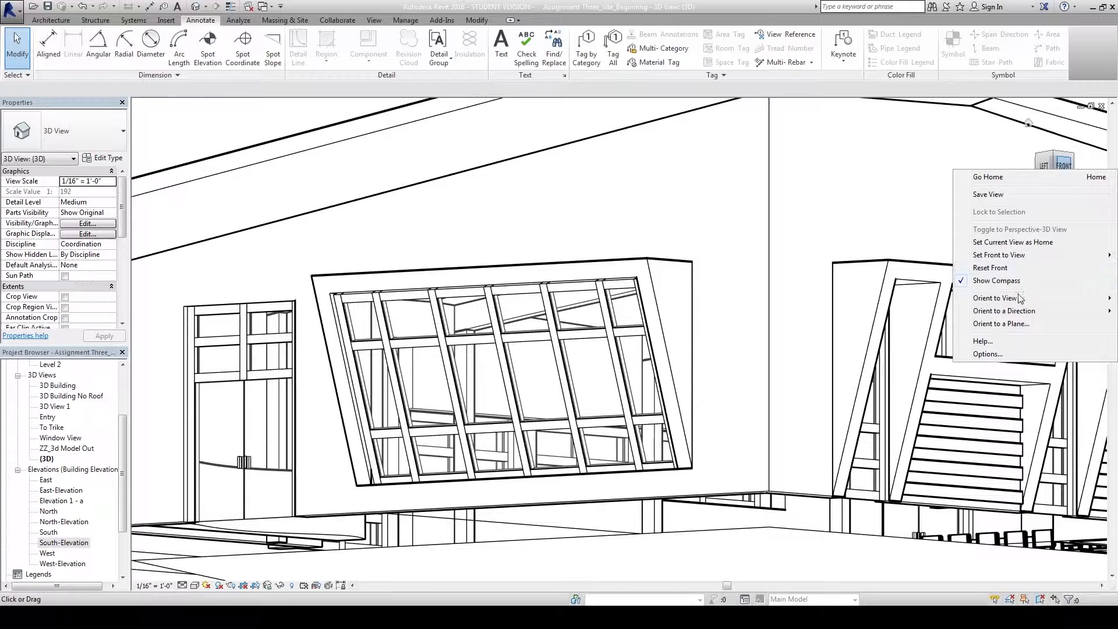
pyautogui.click(1015, 325)
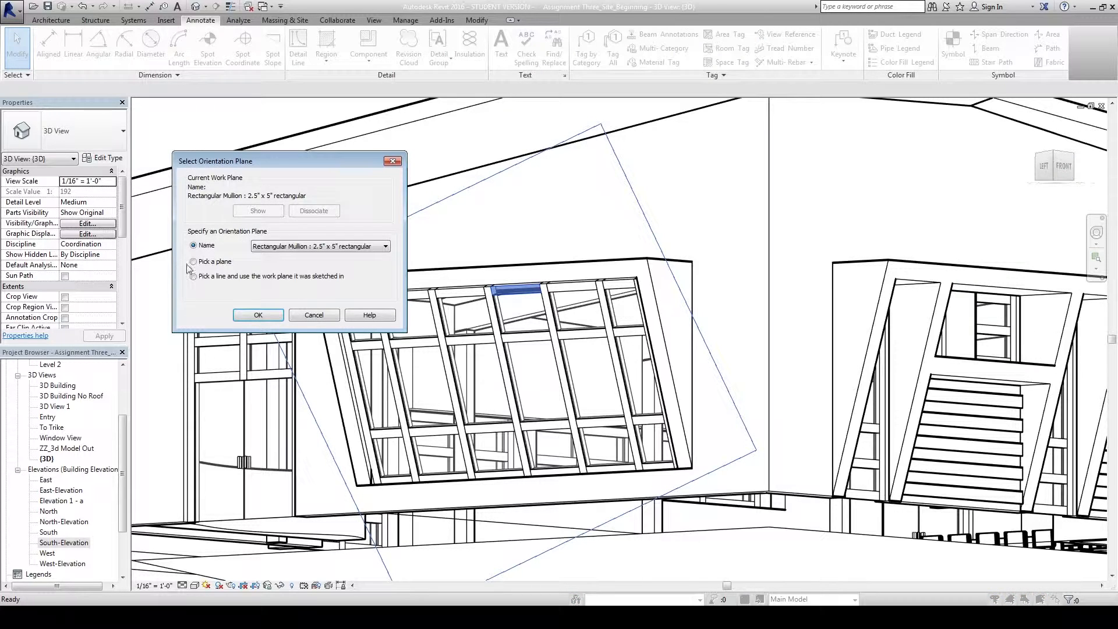
pyautogui.click(257, 315)
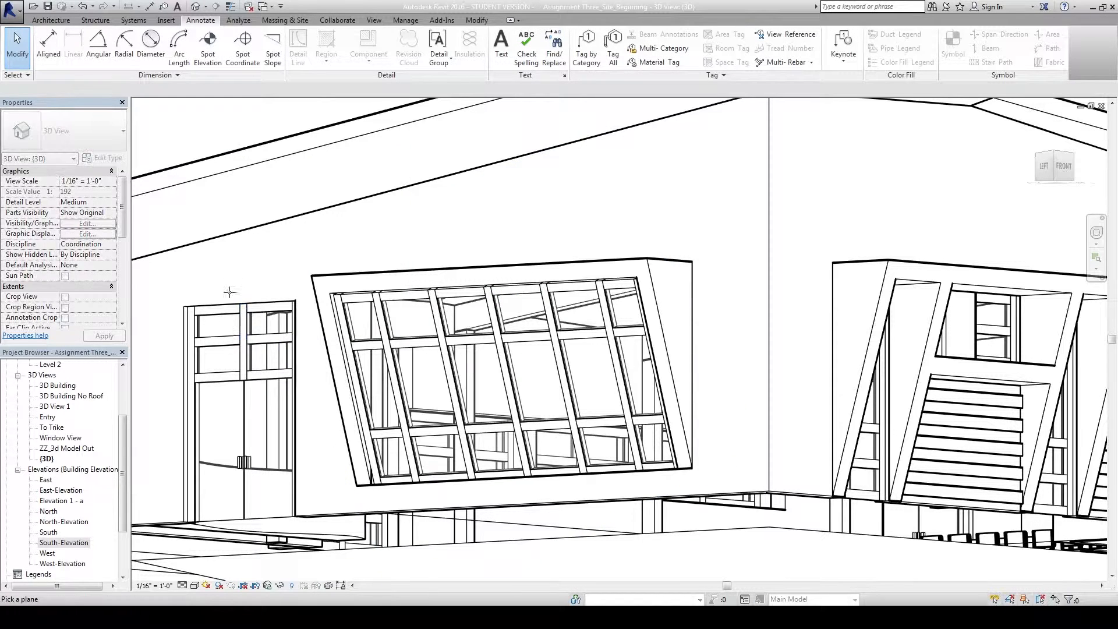
pyautogui.scroll(2, 412, 468)
pyautogui.click(411, 469)
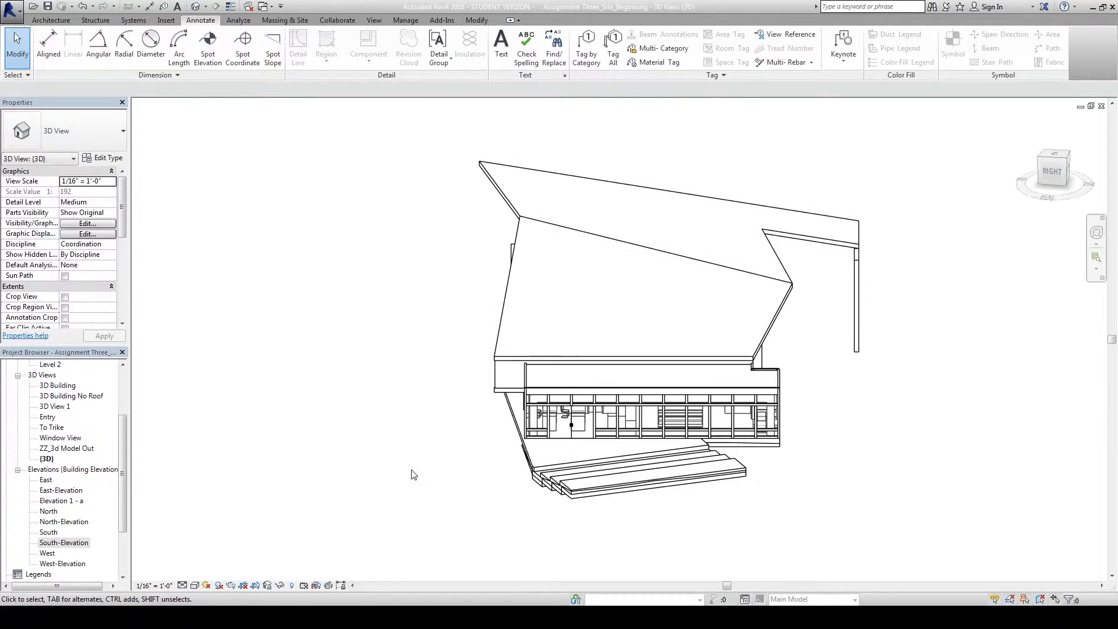
pyautogui.keyDown('shift'); pyautogui.moveTo(427, 464); pyautogui.dragTo(593, 387, button='middle'); pyautogui.keyUp('shift')
pyautogui.scroll(2, 589, 383)
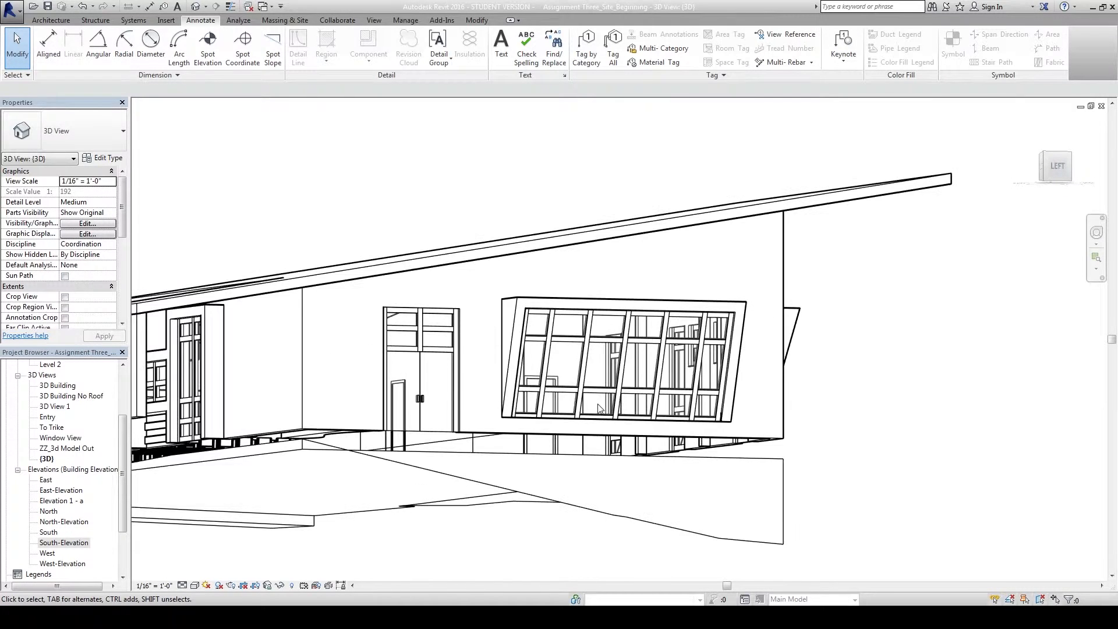
pyautogui.scroll(2, 591, 384)
pyautogui.keyDown('shift'); pyautogui.moveTo(1039, 453); pyautogui.dragTo(984, 403, button='middle'); pyautogui.keyUp('shift')
pyautogui.rightClick(1059, 169)
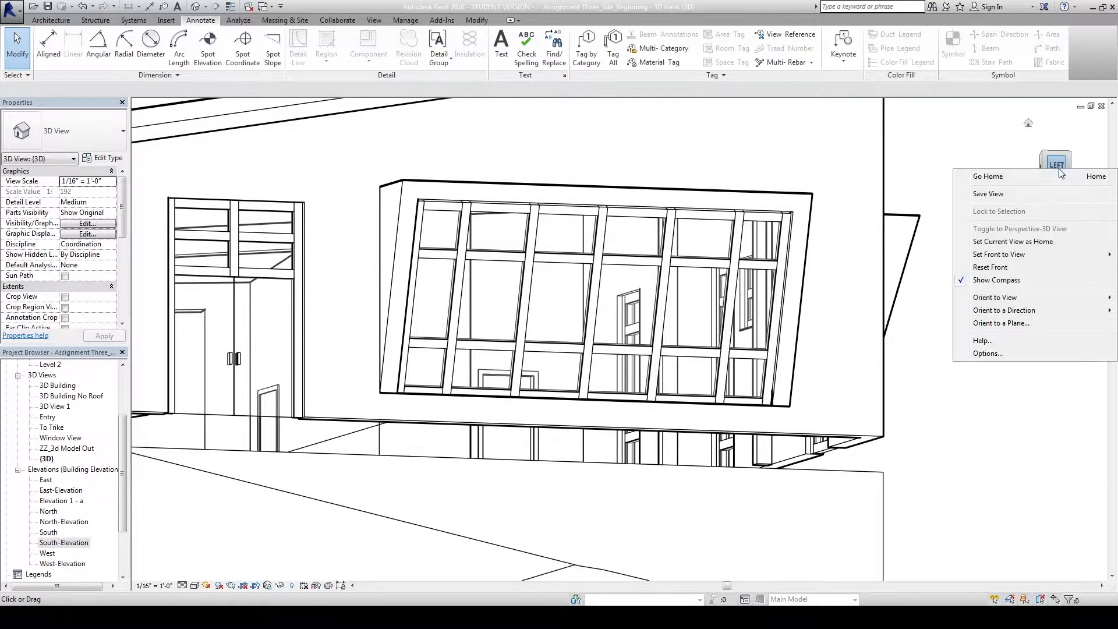
pyautogui.click(1029, 324)
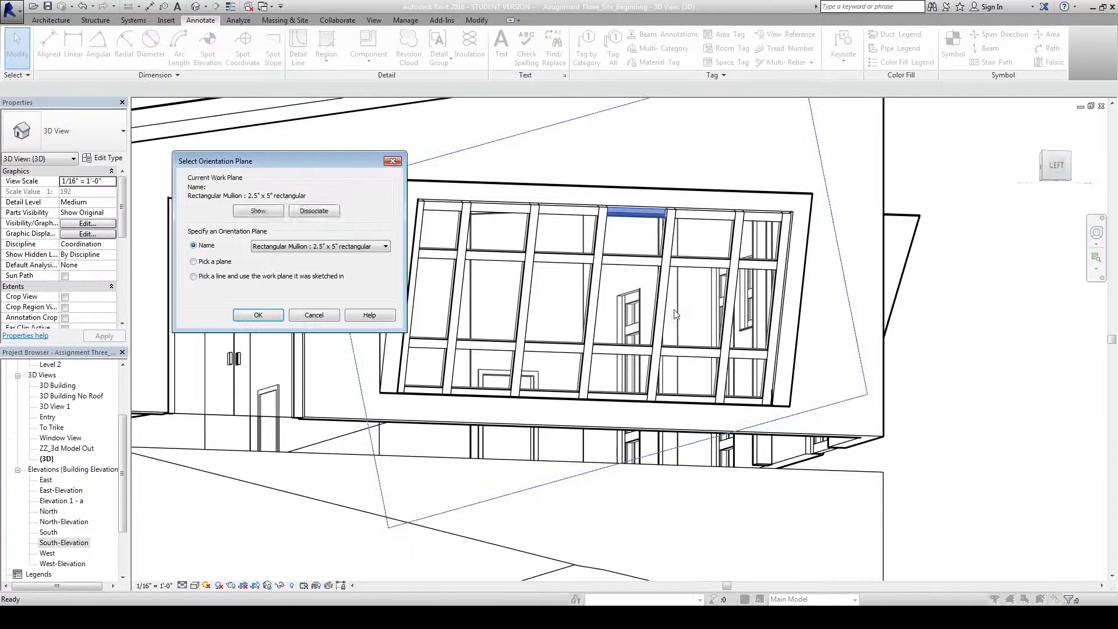
pyautogui.click(258, 315)
pyautogui.scroll(5, 587, 397)
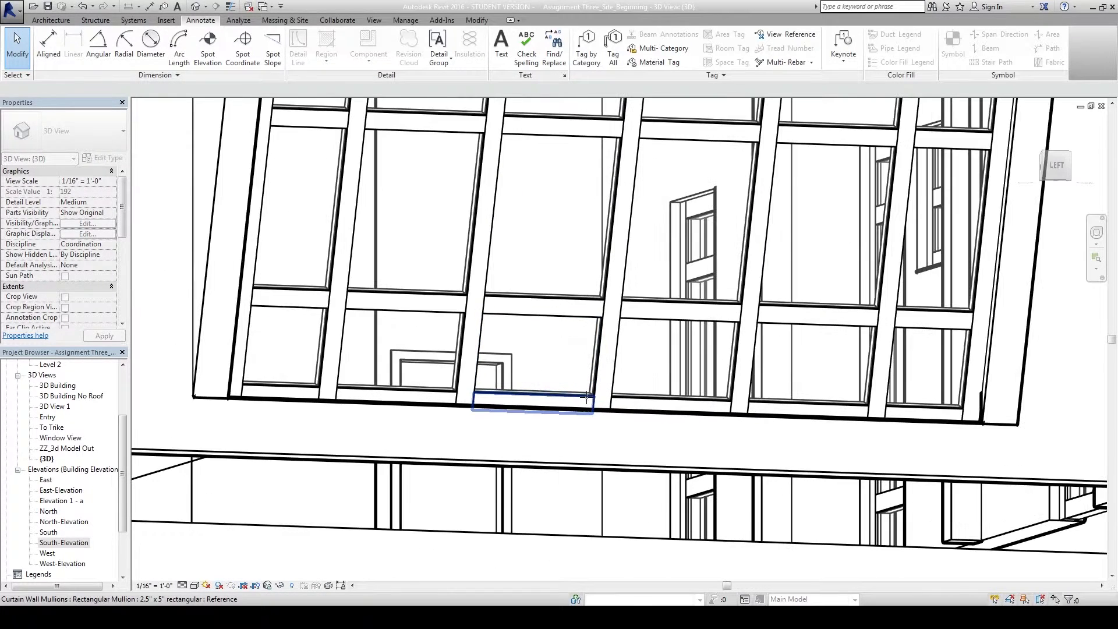
pyautogui.scroll(-8, 594, 403)
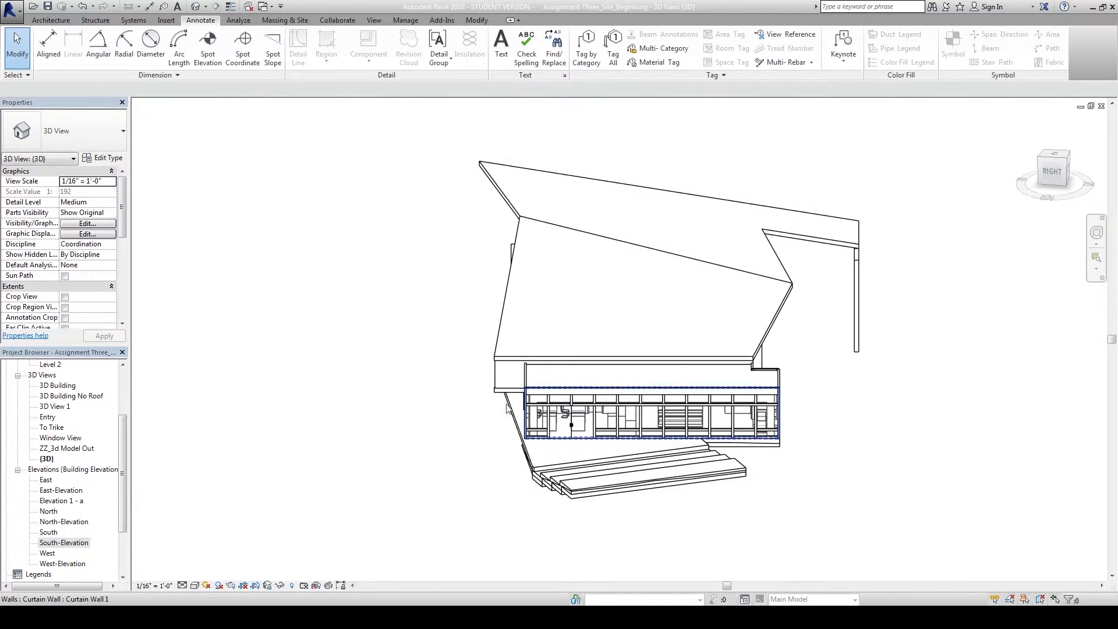
pyautogui.keyDown('shift'); pyautogui.moveTo(399, 386); pyautogui.dragTo(187, 500, button='middle'); pyautogui.keyUp('shift')
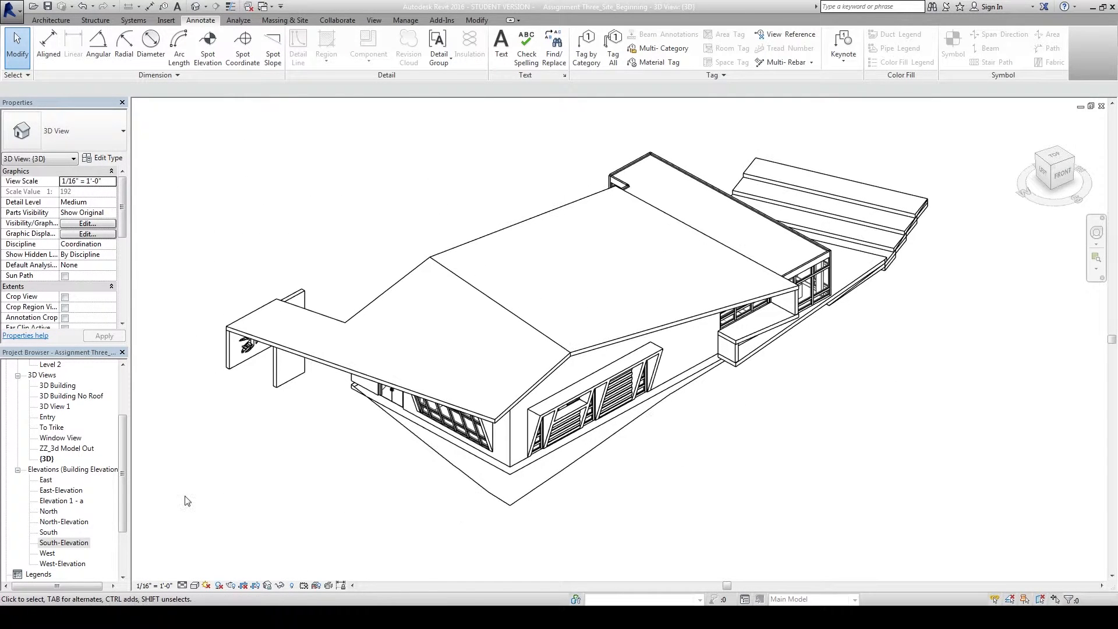
# Open the Window View 3D view, centre the large curtain-wall window, and bring up the Architecture tools.
pyautogui.doubleClick(61, 438)
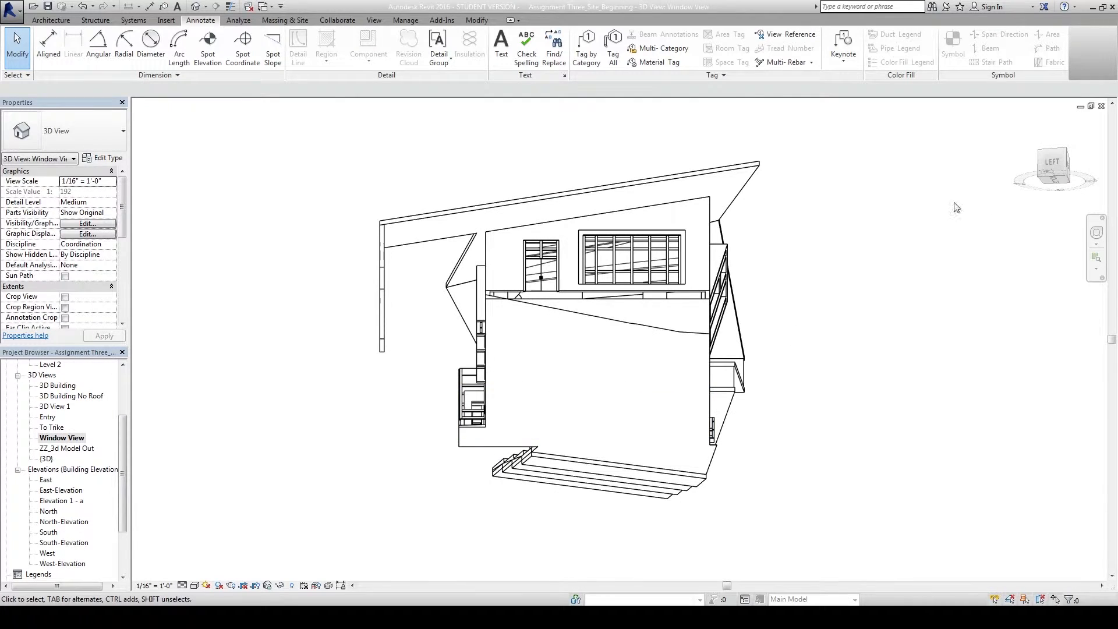
pyautogui.rightClick(1054, 162)
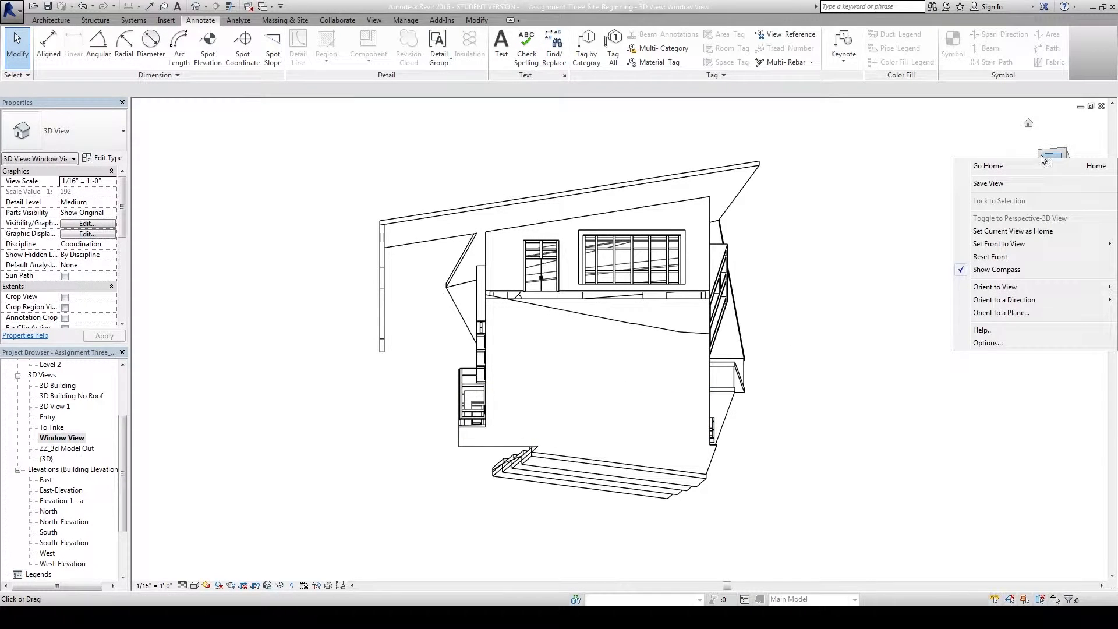
pyautogui.click(839, 150)
pyautogui.scroll(3, 643, 266)
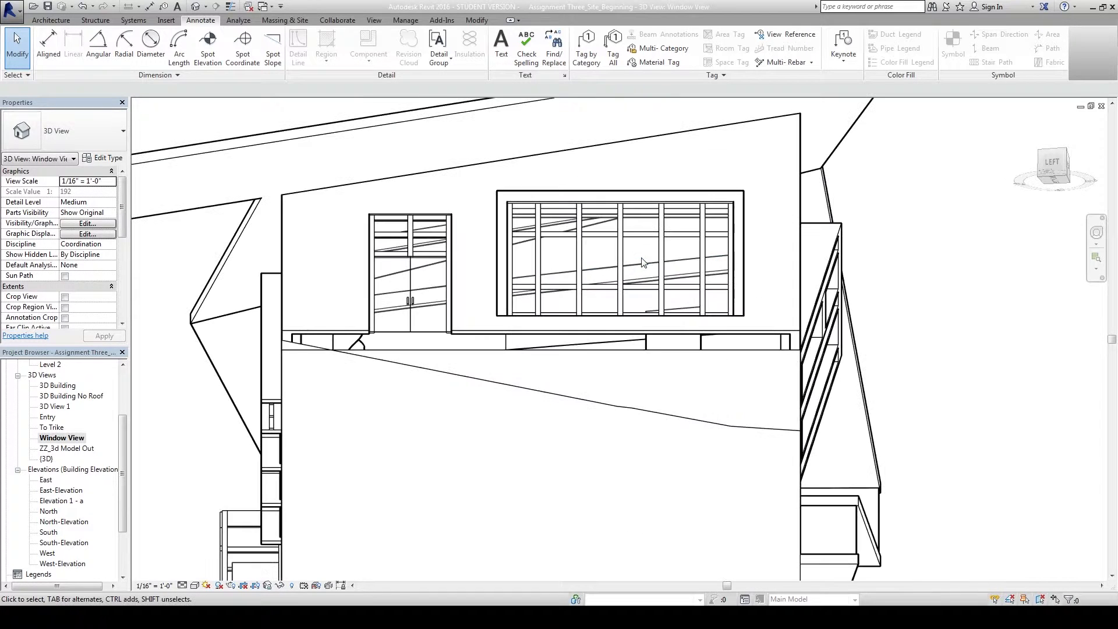
pyautogui.scroll(3, 638, 244)
pyautogui.moveTo(907, 252); pyautogui.dragTo(893, 316, button='middle')
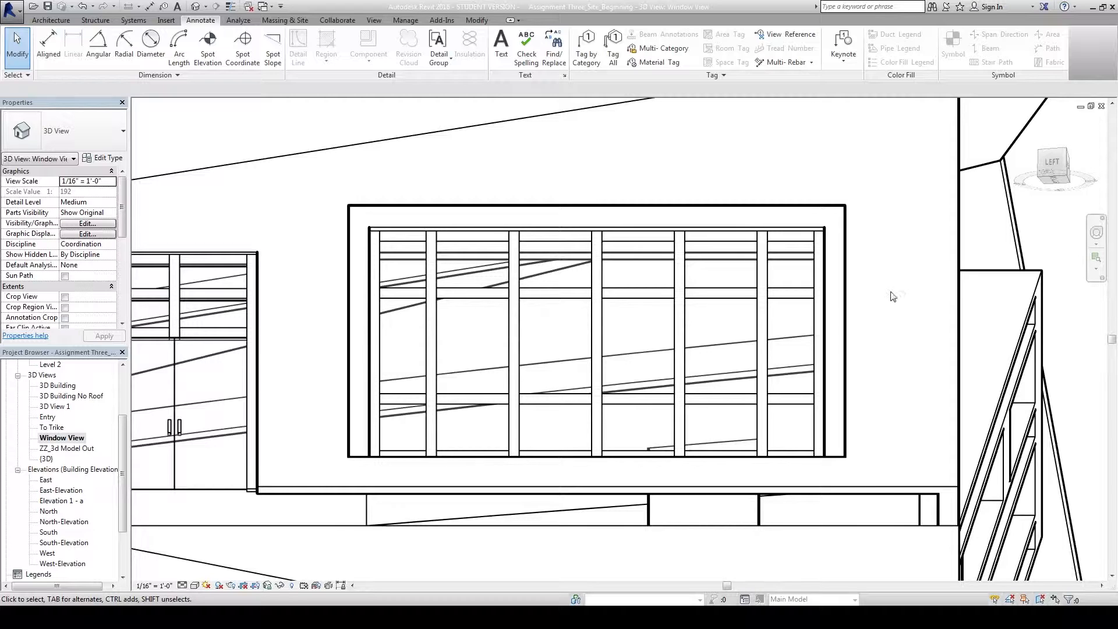
pyautogui.moveTo(644, 155); pyautogui.dragTo(668, 177, button='middle')
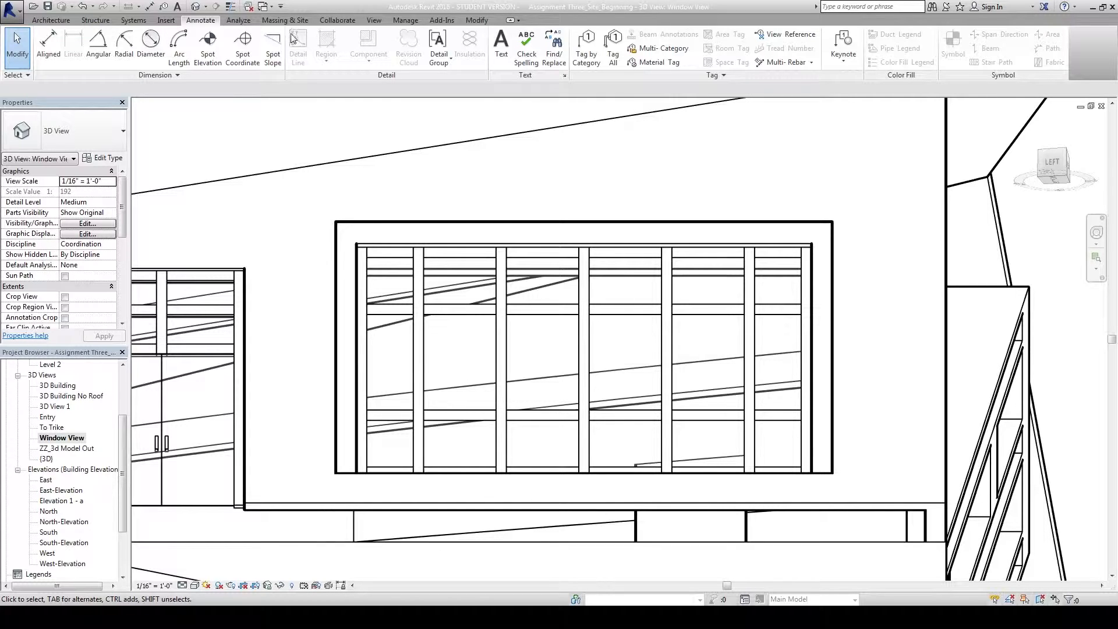
pyautogui.click(48, 22)
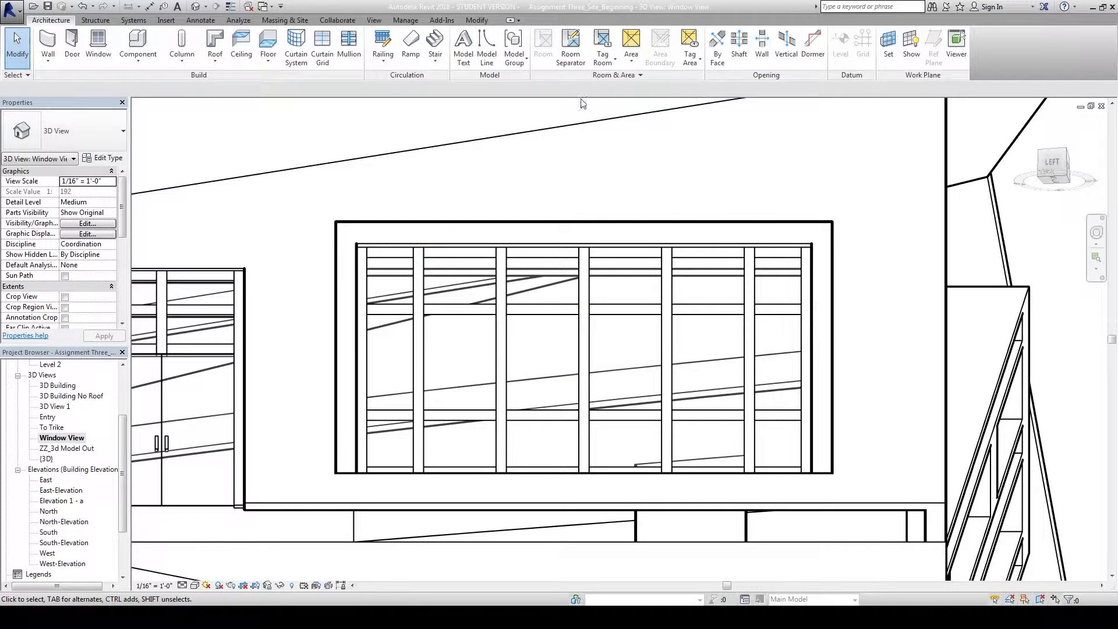
# Cancel the Work Plane change, hide the work plane grid, and start the Model Line tool.
pyautogui.click(887, 47)
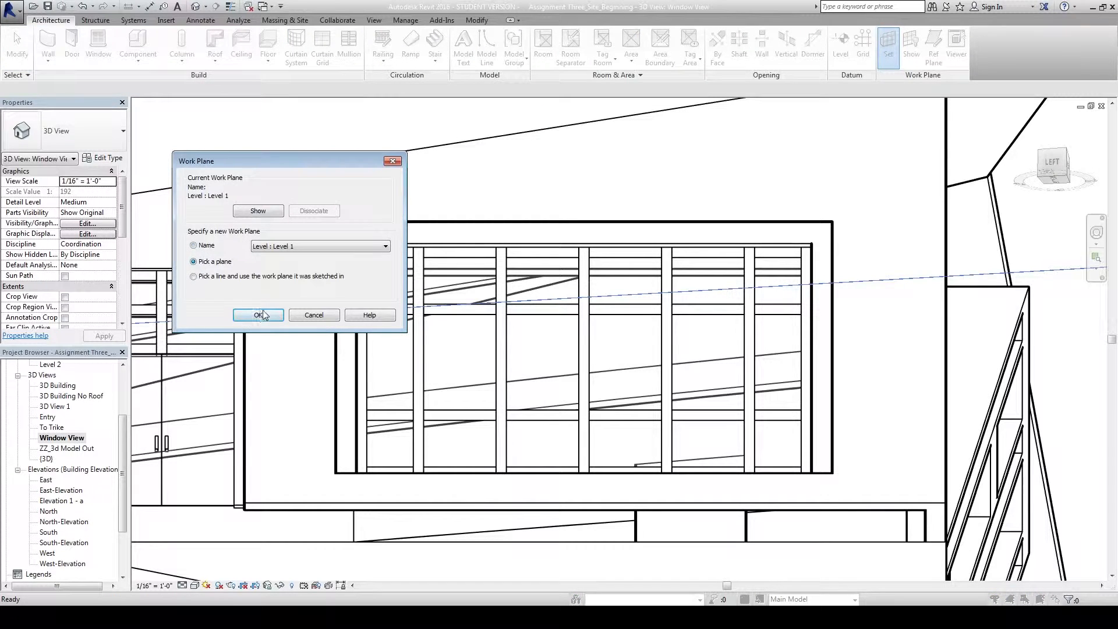
pyautogui.click(260, 314)
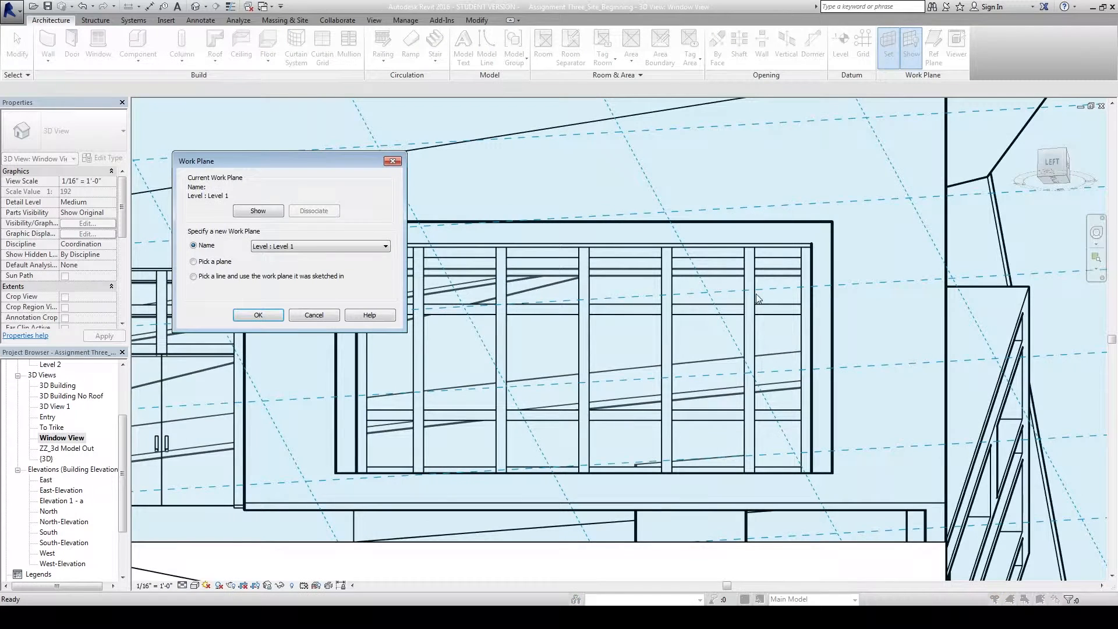
pyautogui.click(313, 315)
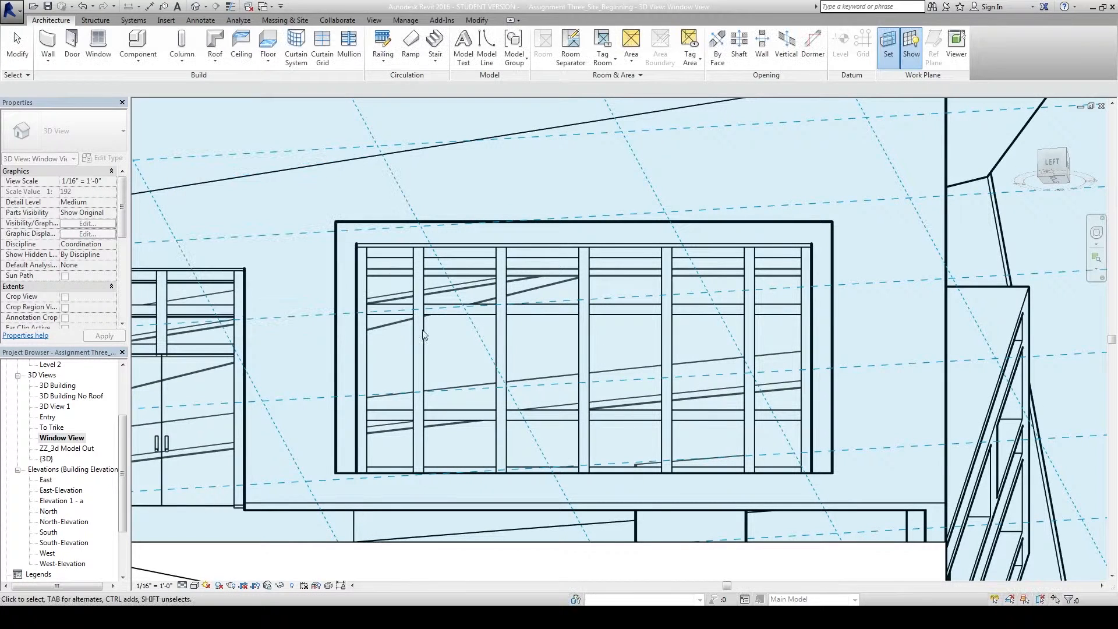
pyautogui.click(909, 49)
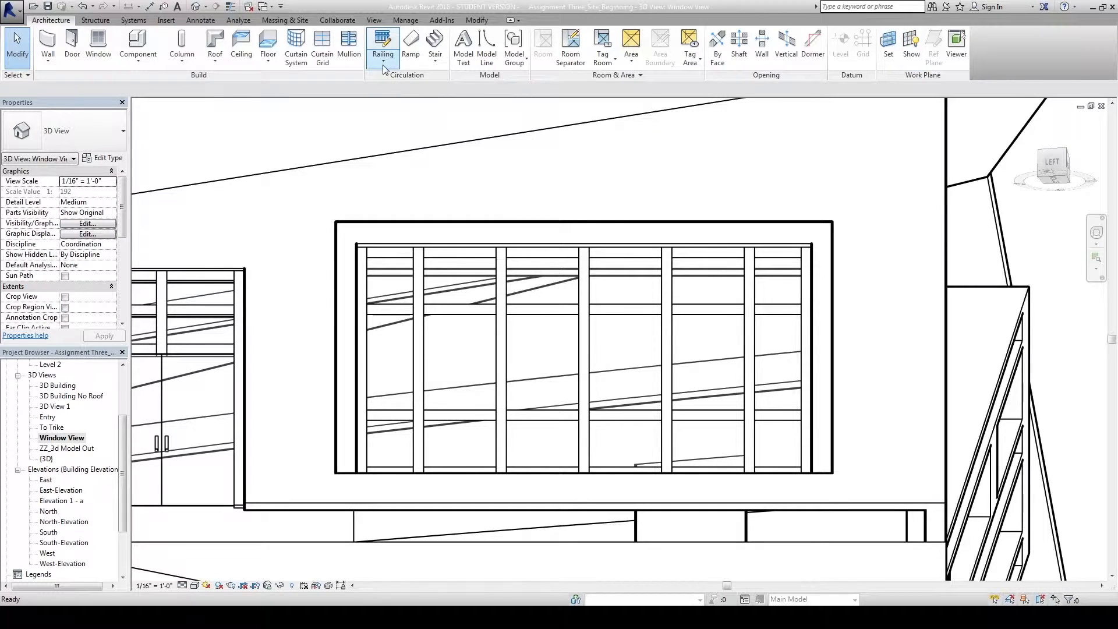
pyautogui.click(486, 44)
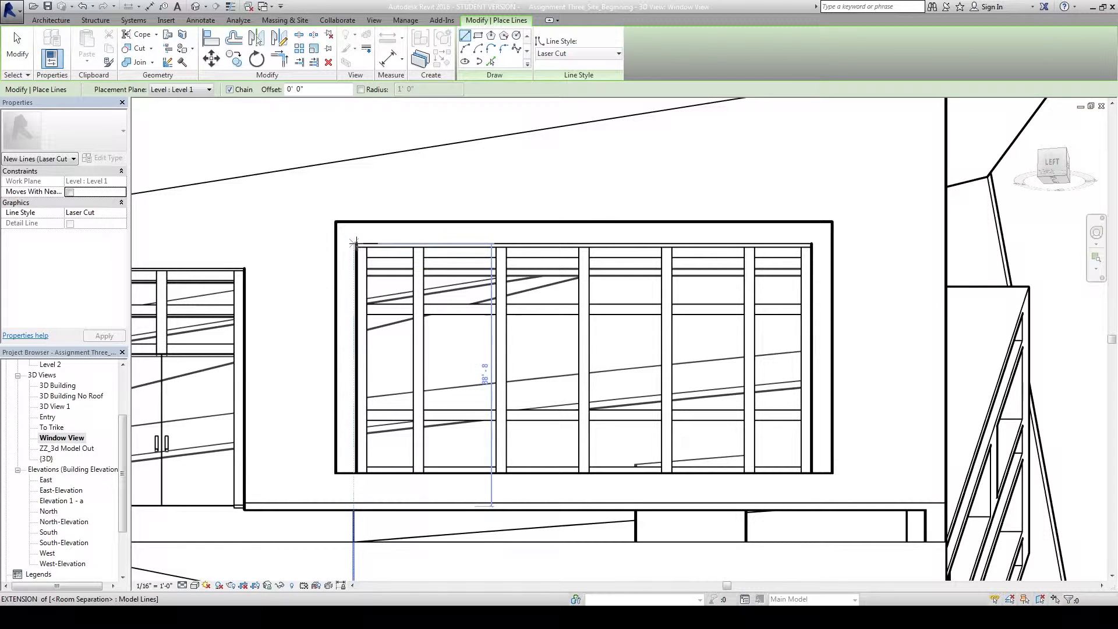
# Trace a closed Laser Cut outline around the window frame's four corners, then start Trim/Extend (TR).
pyautogui.scroll(3, 355, 243)
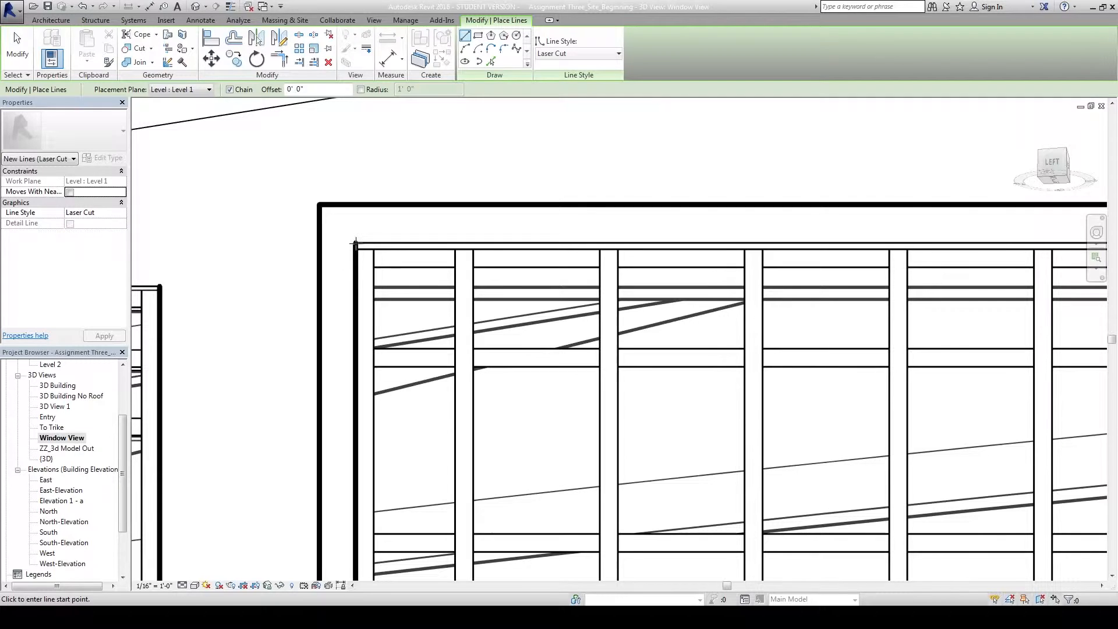
pyautogui.scroll(-2, 353, 449)
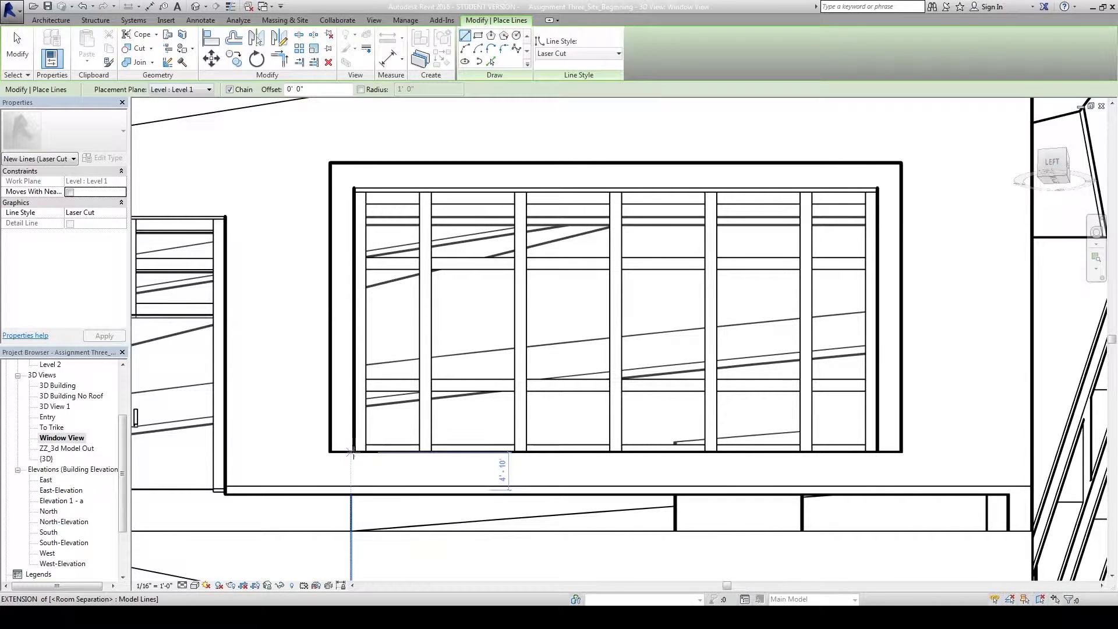
pyautogui.click(353, 451)
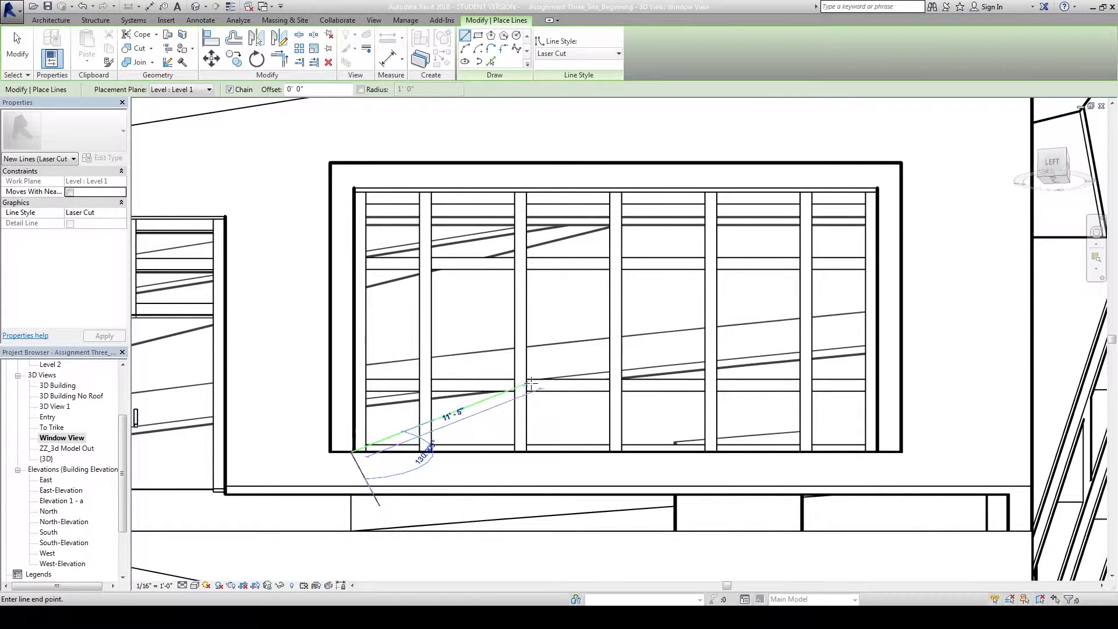
pyautogui.click(875, 451)
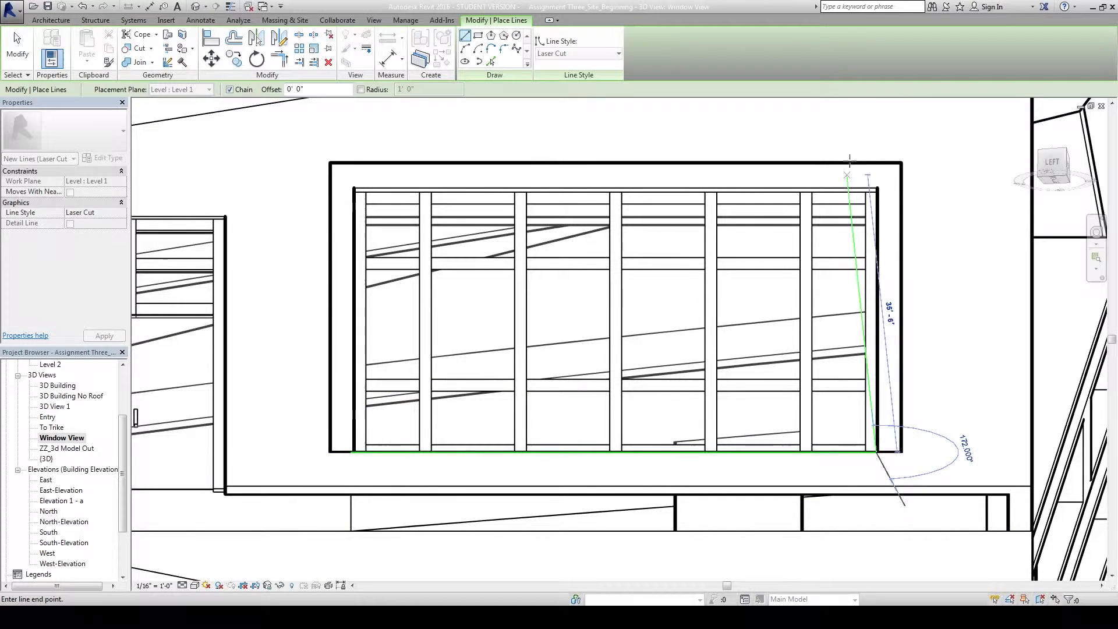
pyautogui.click(876, 186)
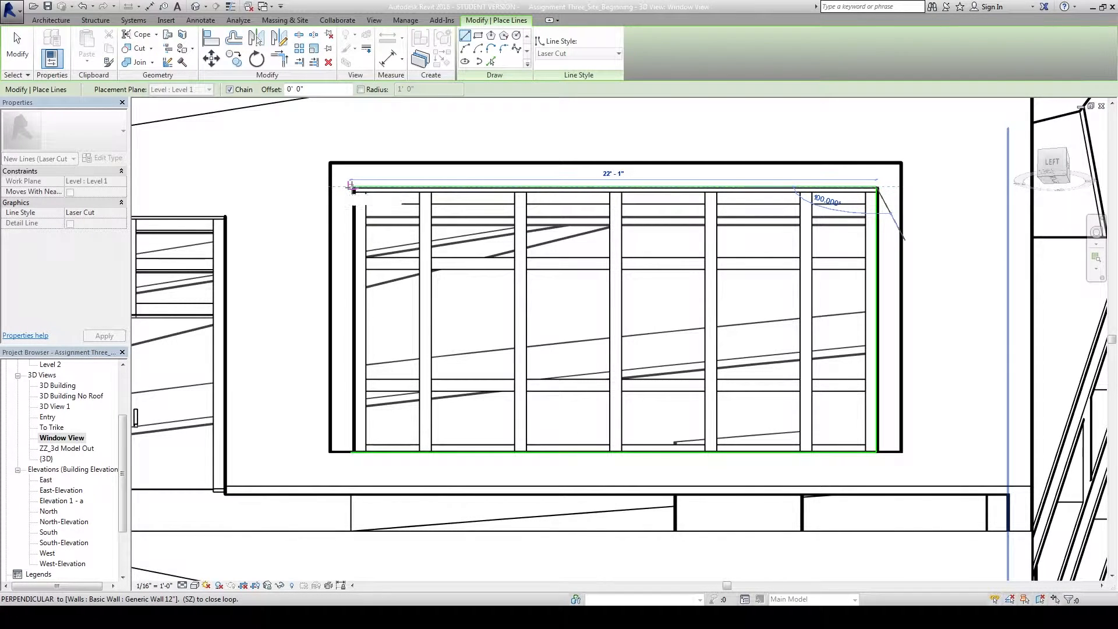
pyautogui.click(352, 187)
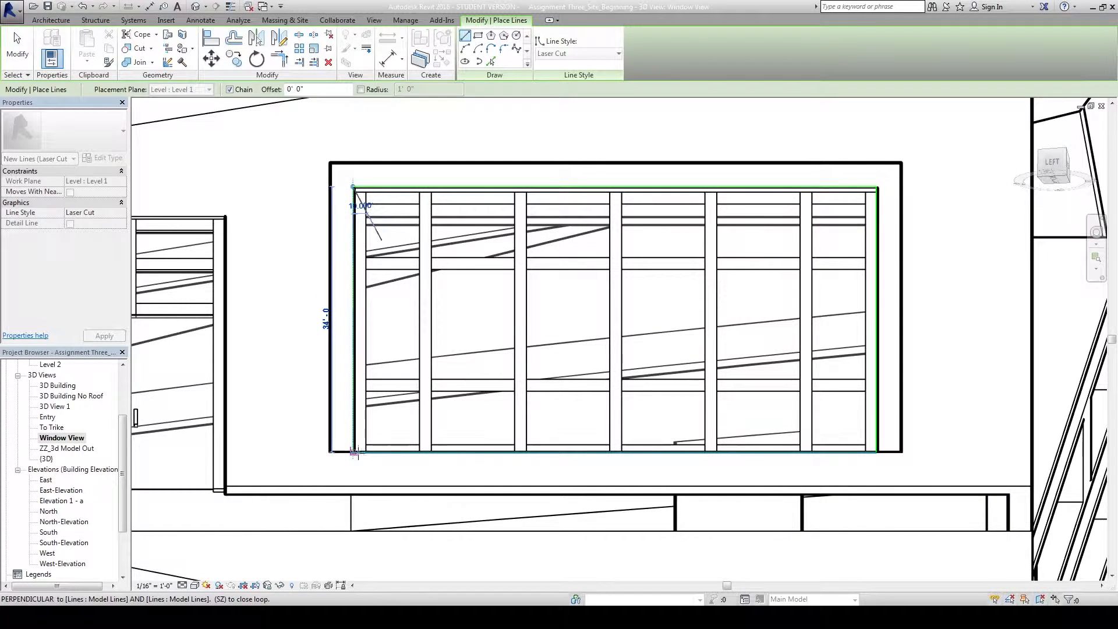
pyautogui.scroll(3, 353, 451)
pyautogui.click(343, 449)
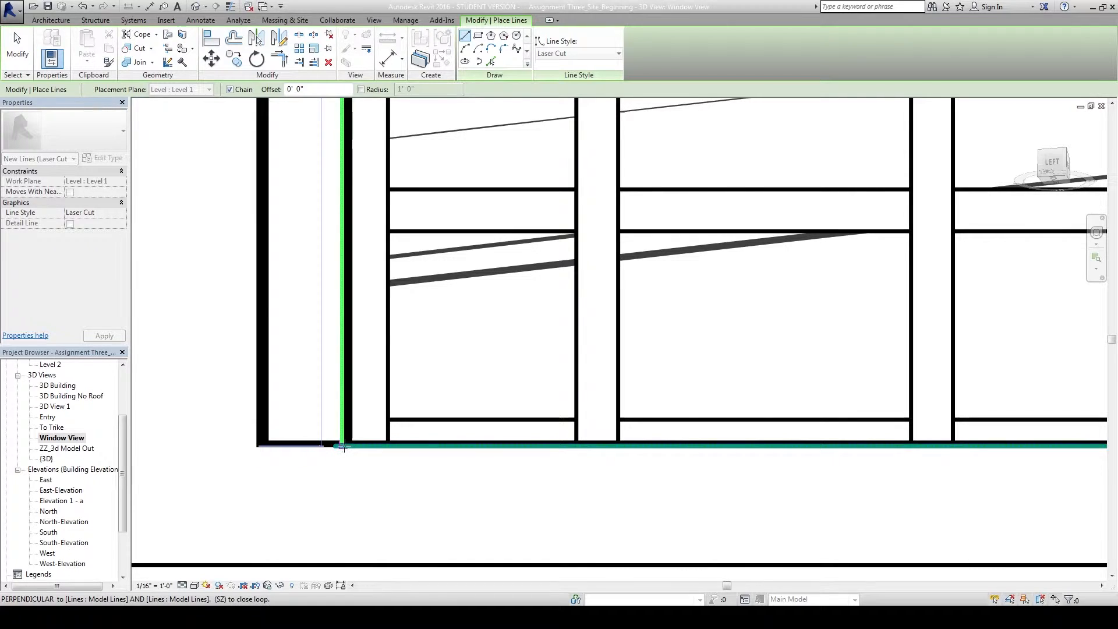
pyautogui.press('Escape')
pyautogui.press('Escape')
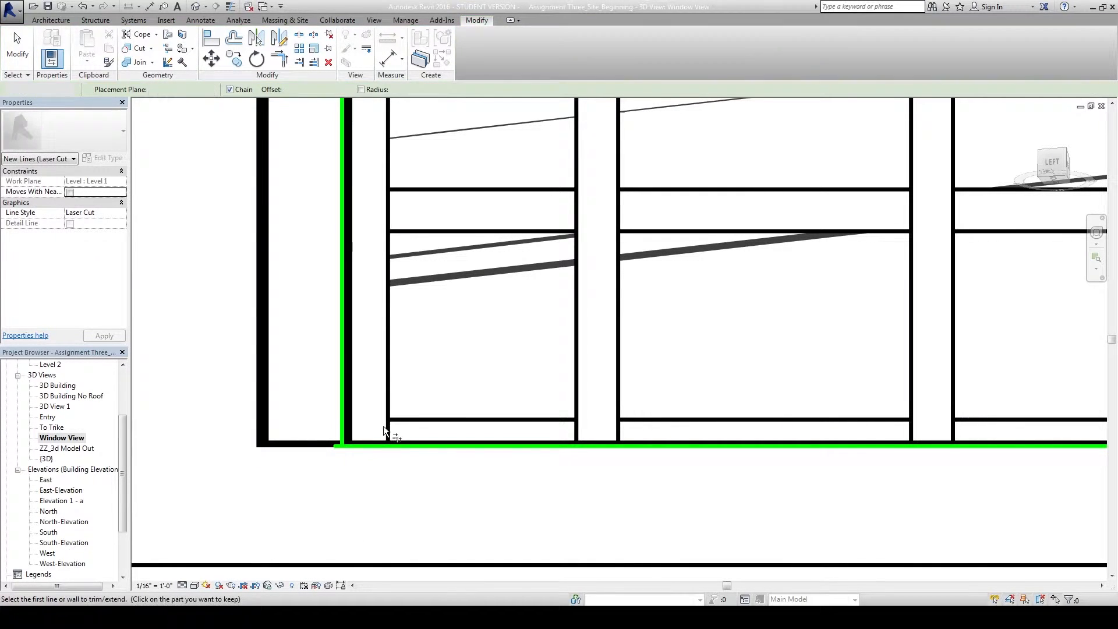
pyautogui.press('t')
pyautogui.press('r')
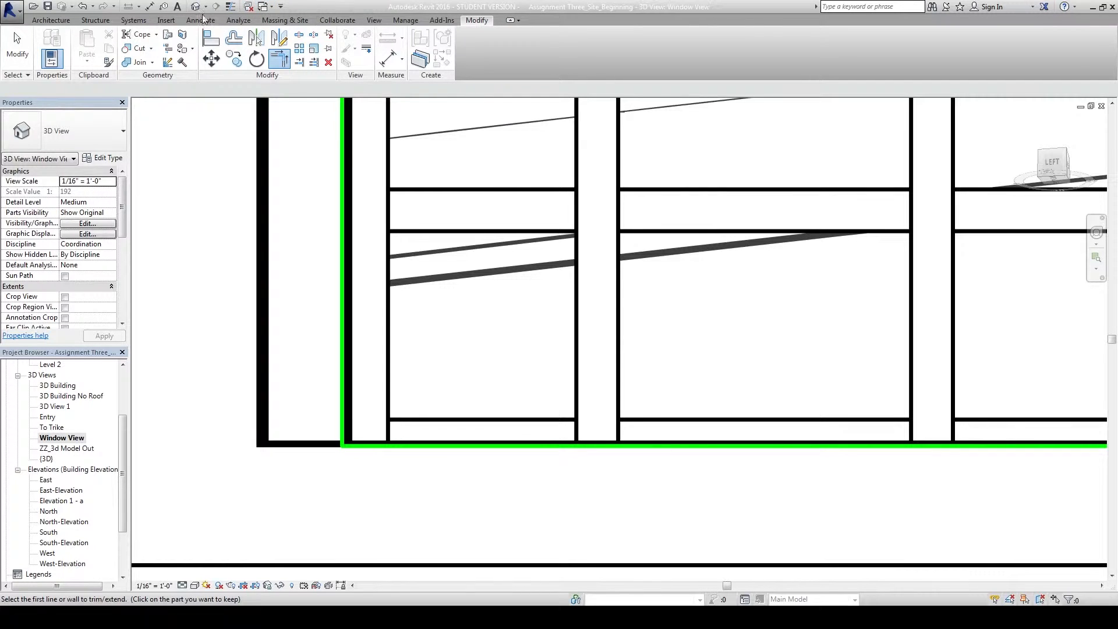
# Outline one left-hand window pane with four Laser Cut model lines, closing at its top-left corner.
pyautogui.click(51, 19)
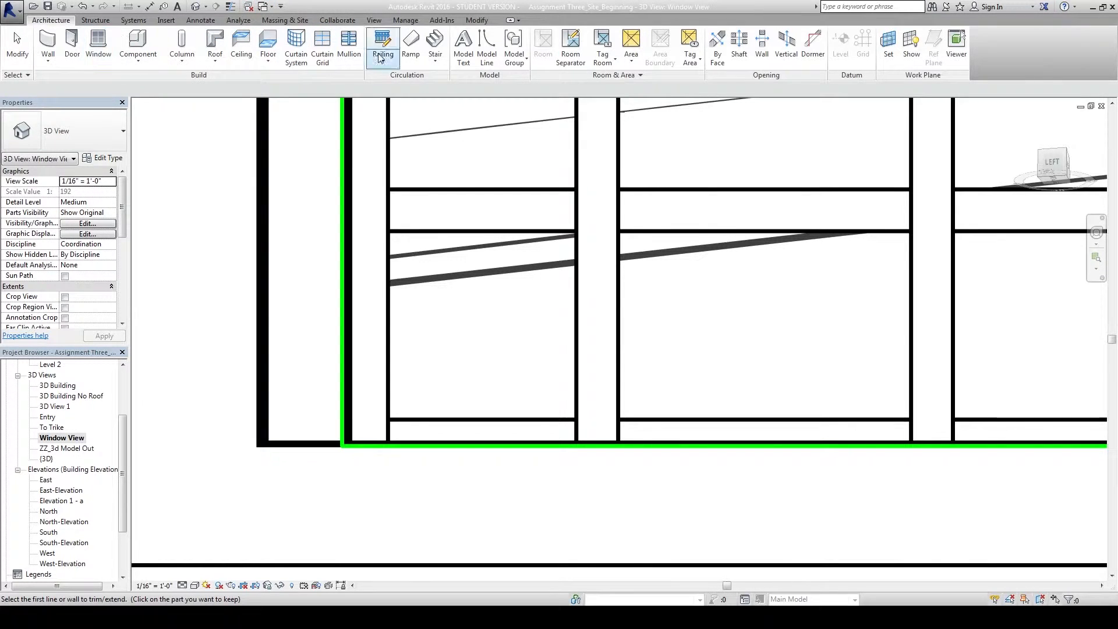
pyautogui.click(496, 50)
pyautogui.click(478, 36)
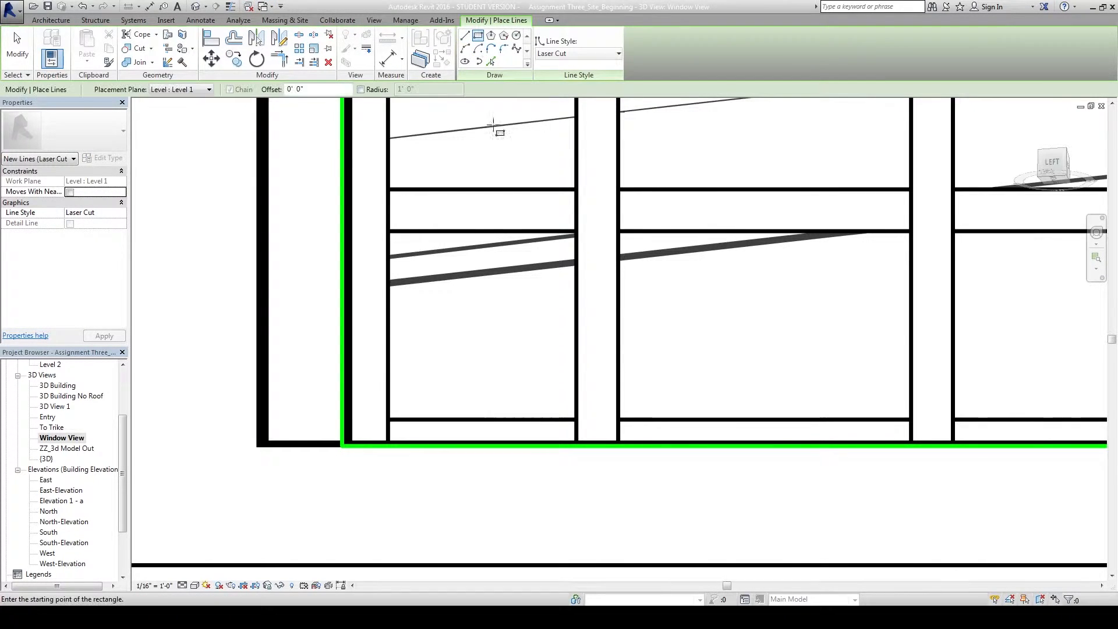
pyautogui.click(388, 231)
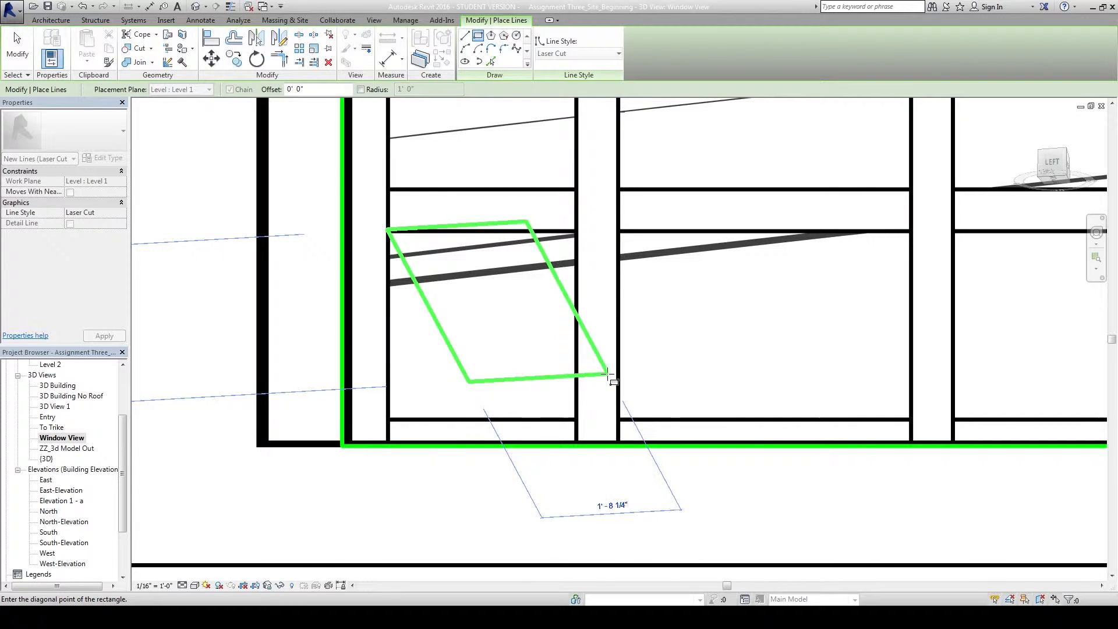
pyautogui.click(465, 36)
pyautogui.click(388, 231)
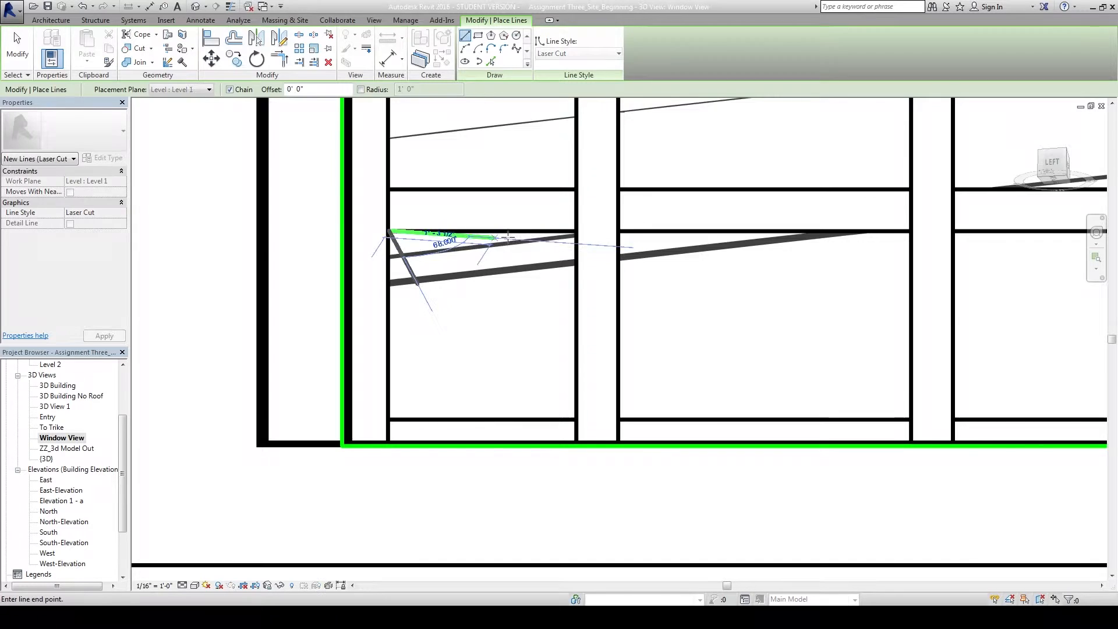
pyautogui.click(586, 276)
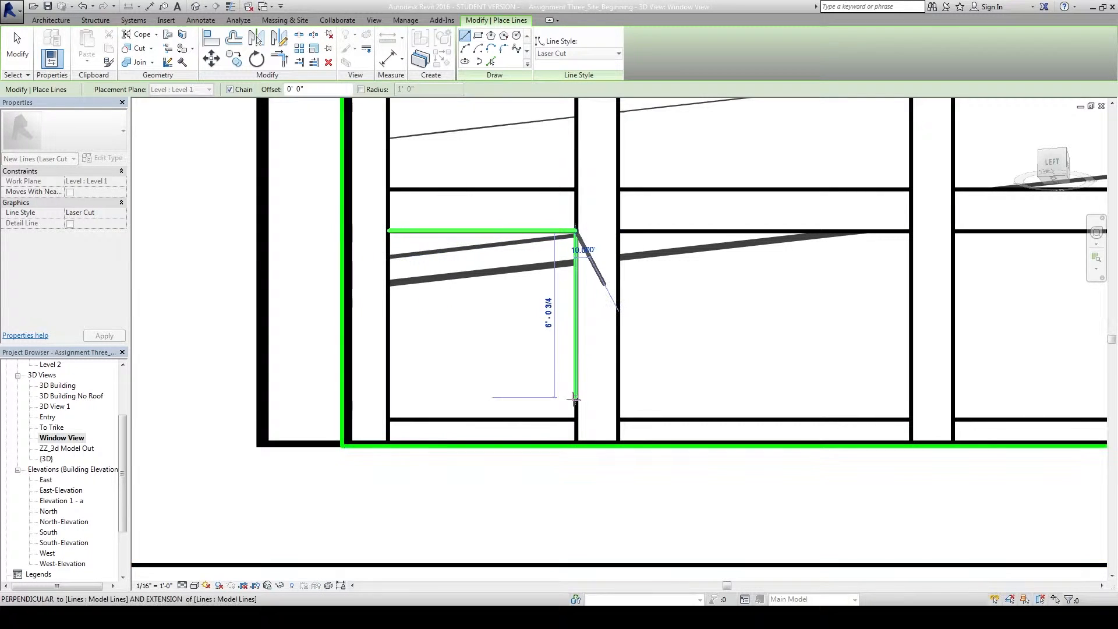
pyautogui.click(575, 418)
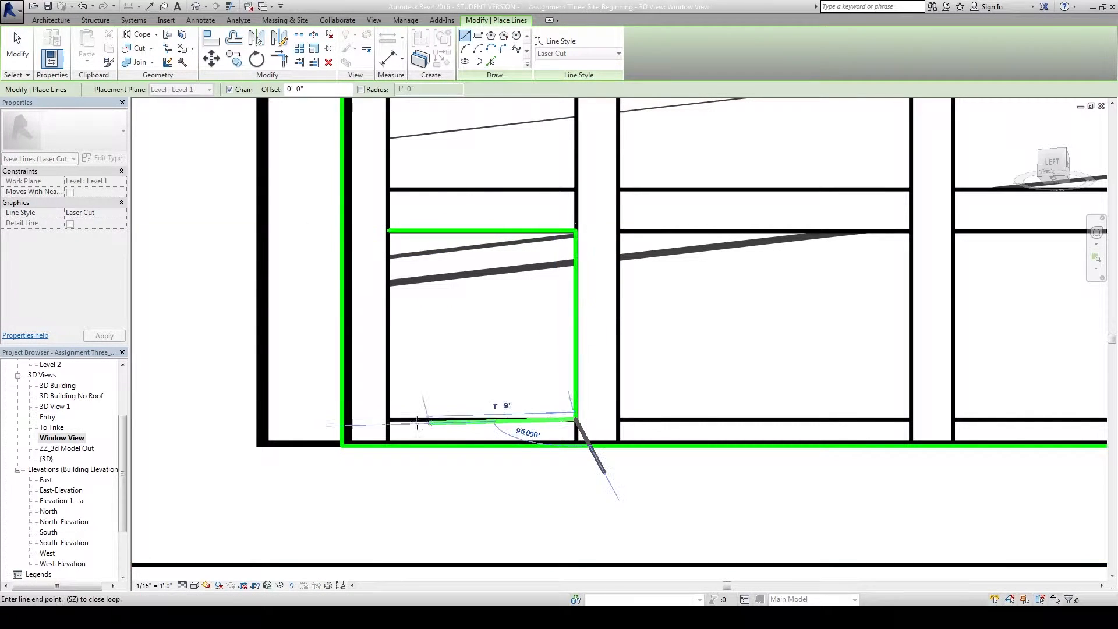
pyautogui.click(389, 419)
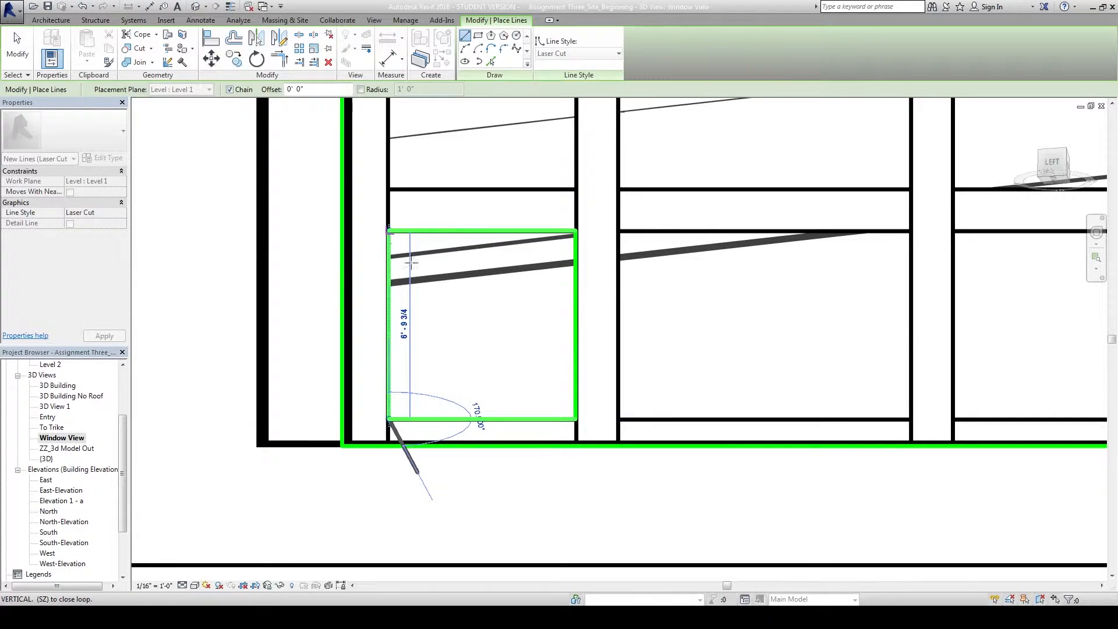
pyautogui.click(389, 232)
pyautogui.press('Escape')
pyautogui.press('Escape')
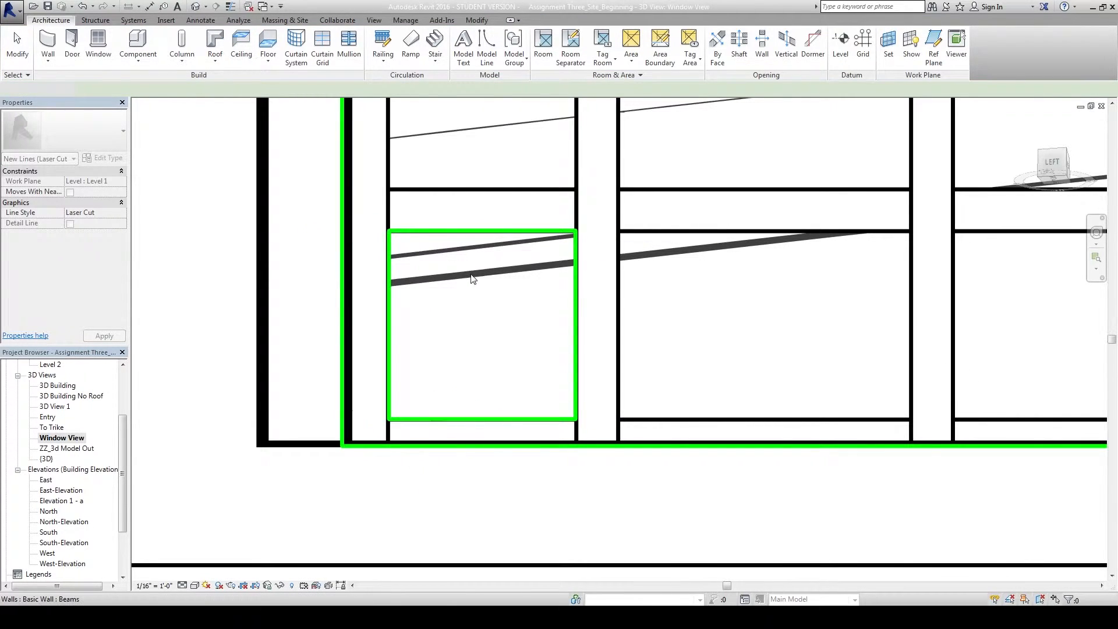
# Orbit around the building and turn the work plane grid back on to reveal the outlines on Level 1.
pyautogui.scroll(-4, 472, 279)
pyautogui.keyDown('shift'); pyautogui.moveTo(611, 309); pyautogui.dragTo(755, 287, button='middle'); pyautogui.keyUp('shift')
pyautogui.scroll(-1, 755, 287)
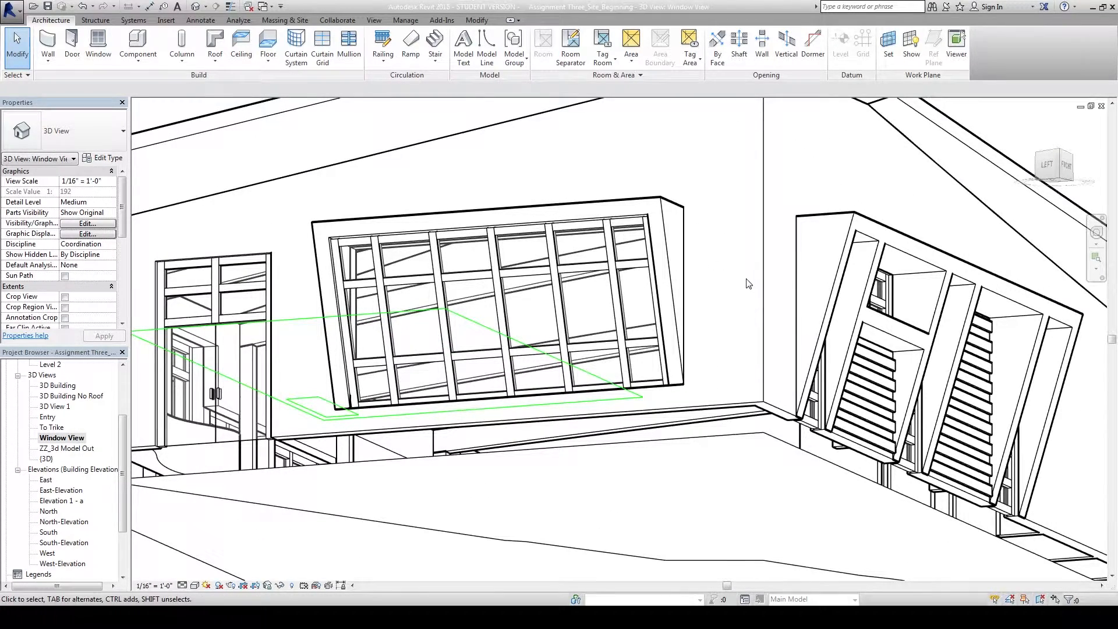
pyautogui.scroll(3, 797, 281)
pyautogui.scroll(1, 782, 284)
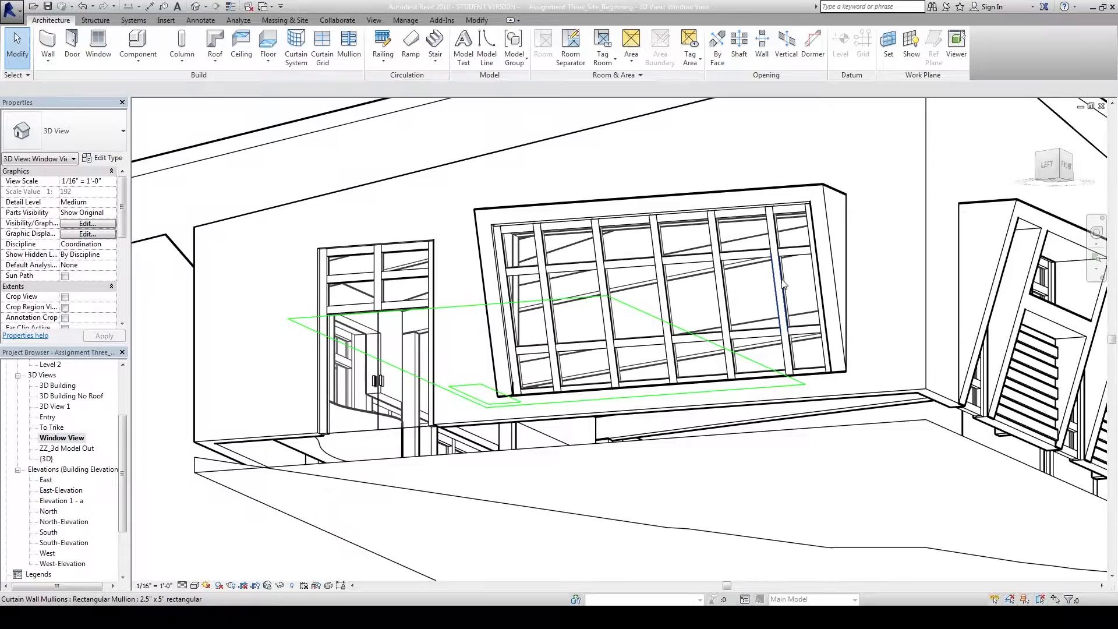
pyautogui.keyDown('shift'); pyautogui.moveTo(425, 224); pyautogui.dragTo(591, 150, button='middle'); pyautogui.keyUp('shift')
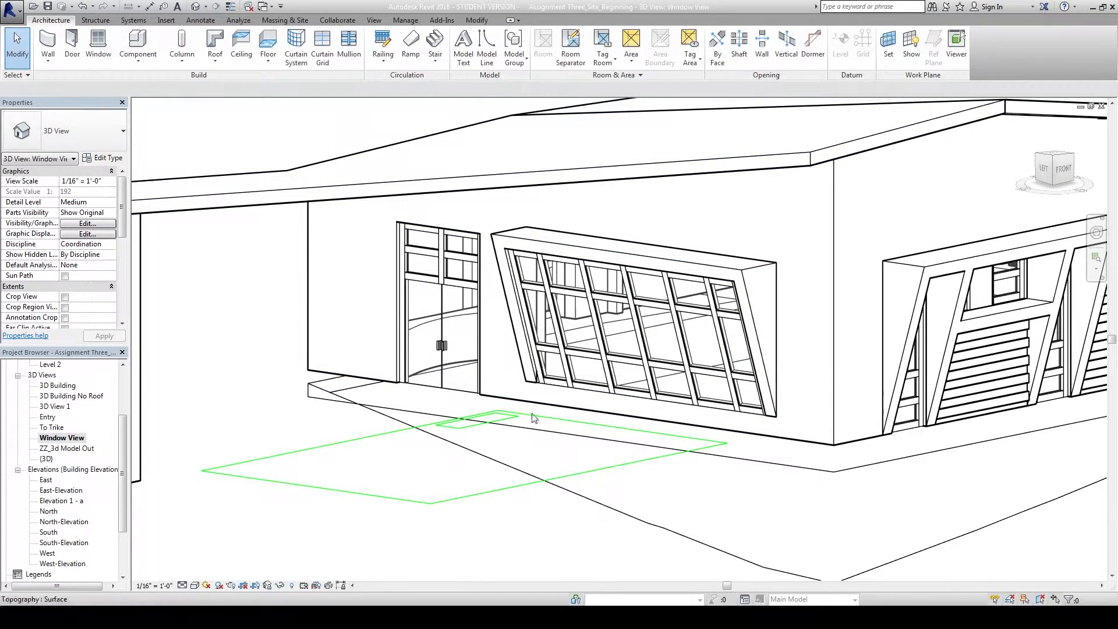
pyautogui.click(911, 45)
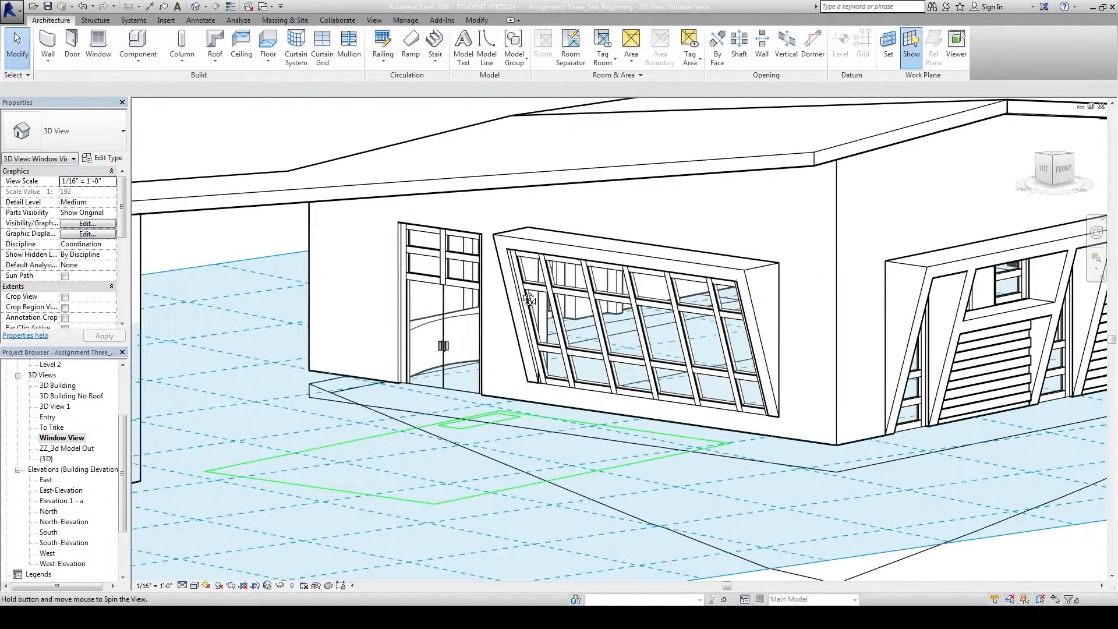
pyautogui.keyDown('shift'); pyautogui.moveTo(524, 303); pyautogui.dragTo(531, 299, button='middle'); pyautogui.keyUp('shift')
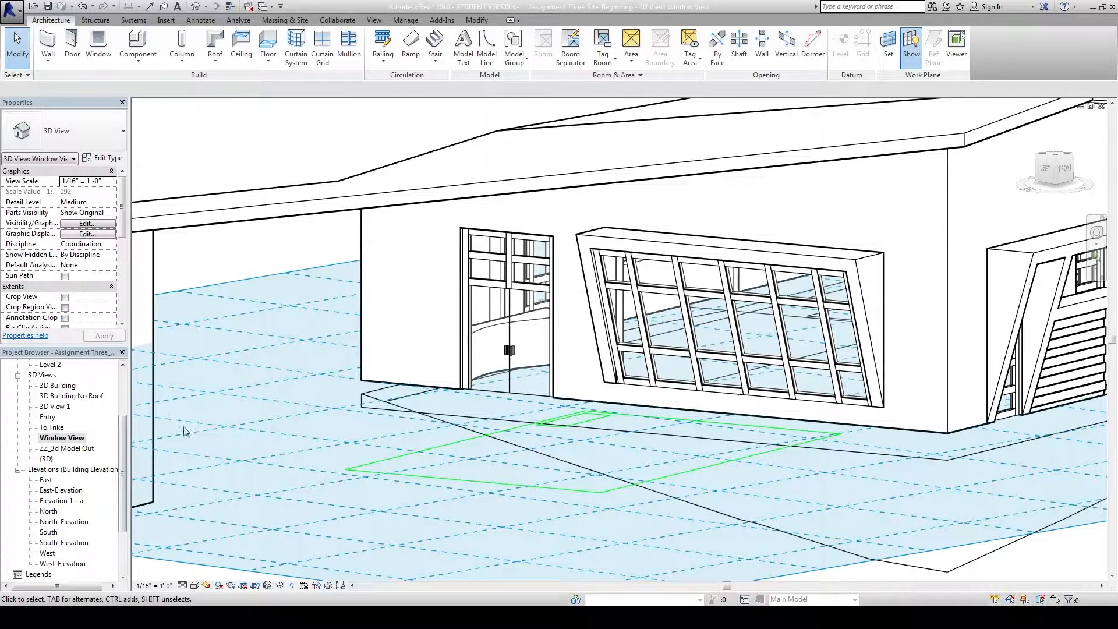
# Orient the view to a picked plane on the window face and zoom in on the window.
pyautogui.rightClick(1046, 173)
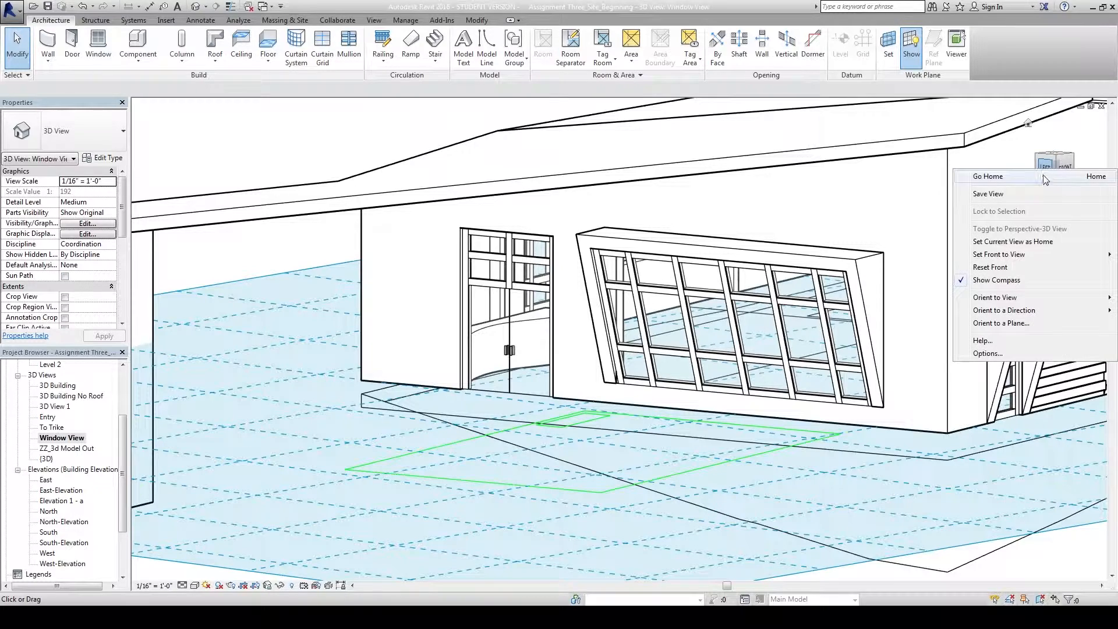
pyautogui.click(1000, 323)
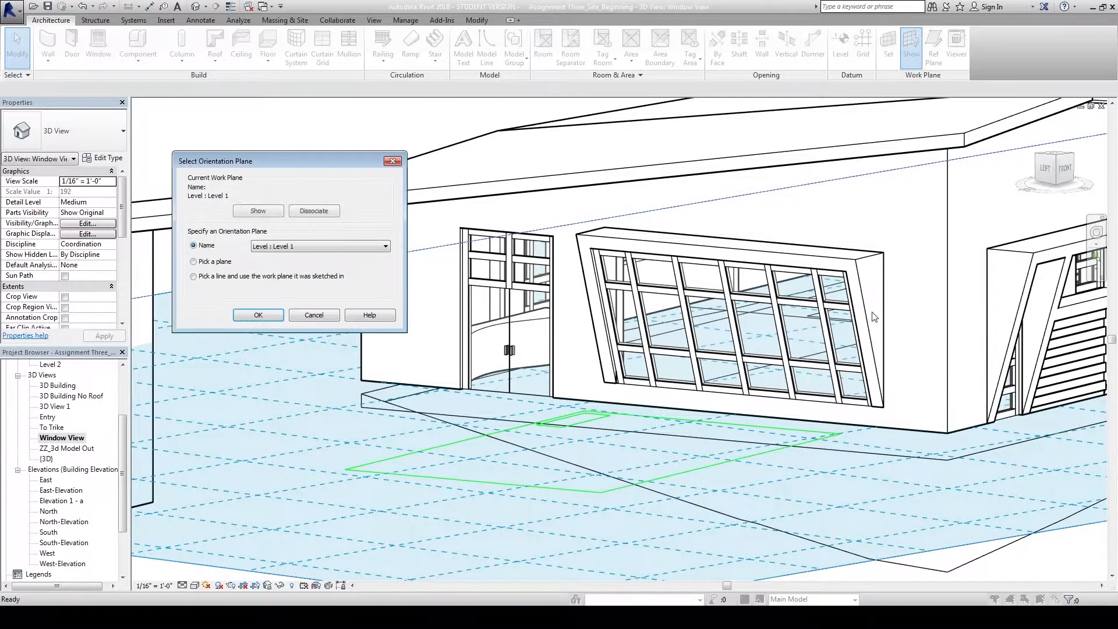
pyautogui.click(256, 316)
pyautogui.scroll(4, 633, 383)
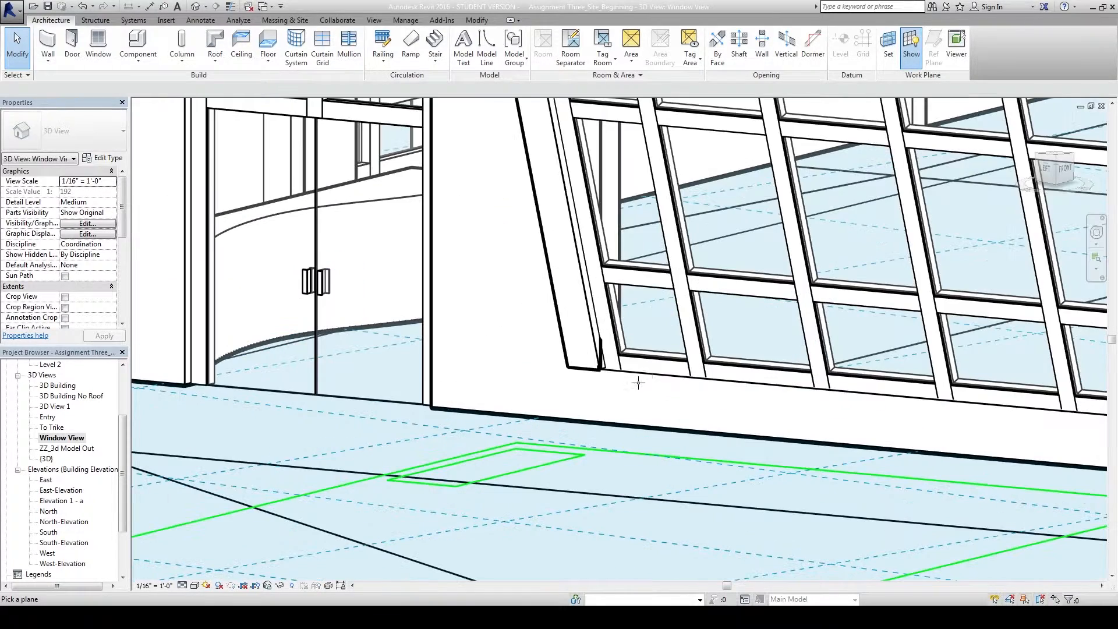
pyautogui.click(681, 365)
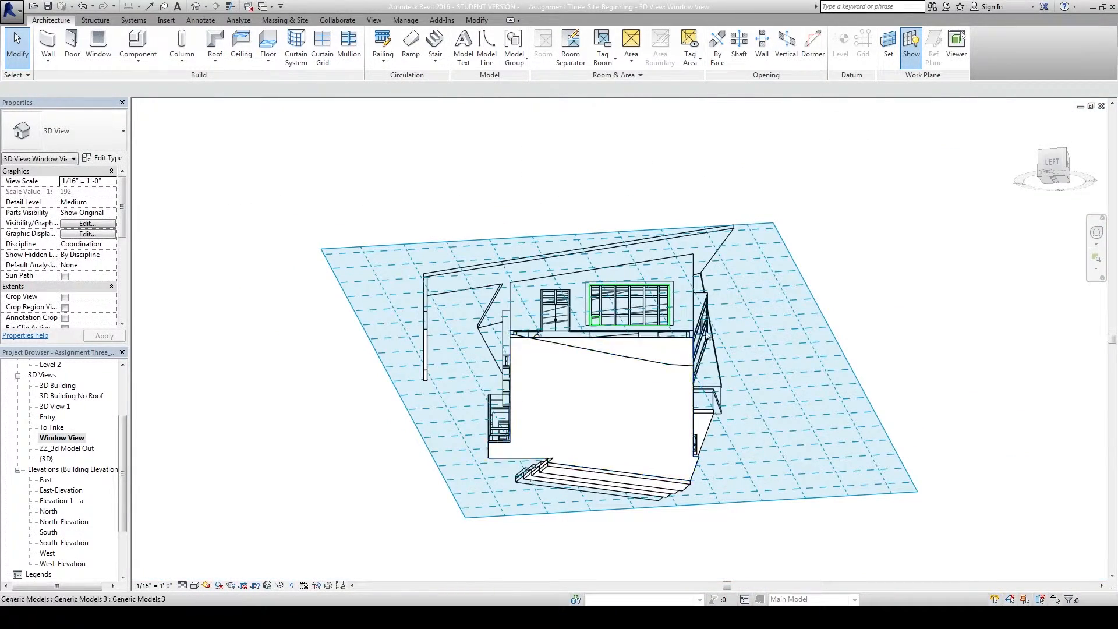
pyautogui.scroll(5, 663, 312)
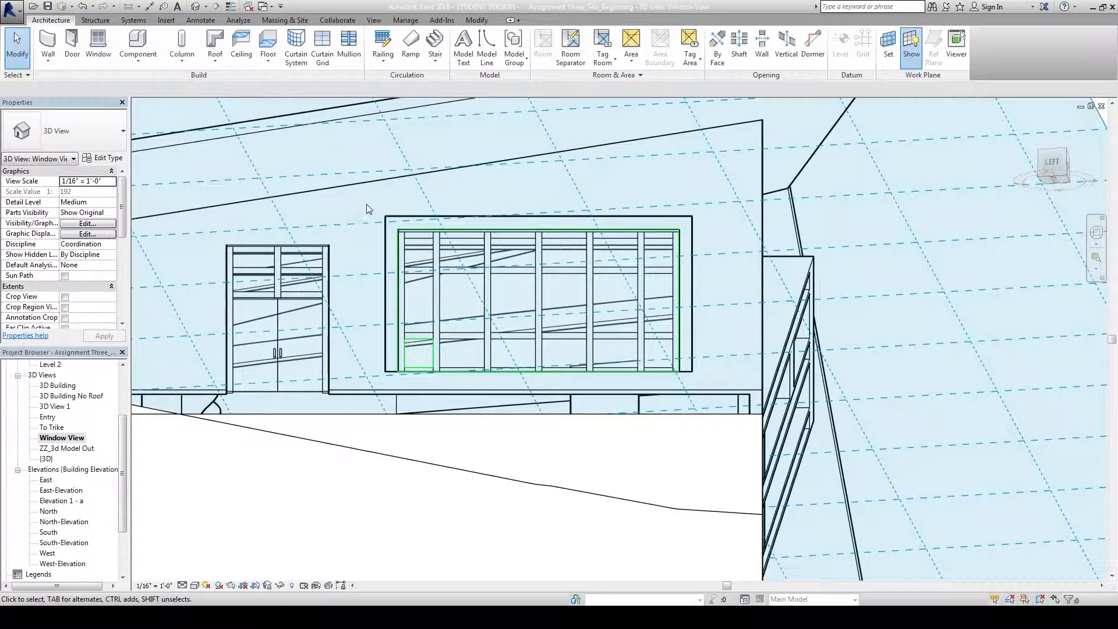
pyautogui.moveTo(375, 201); pyautogui.dragTo(655, 349)
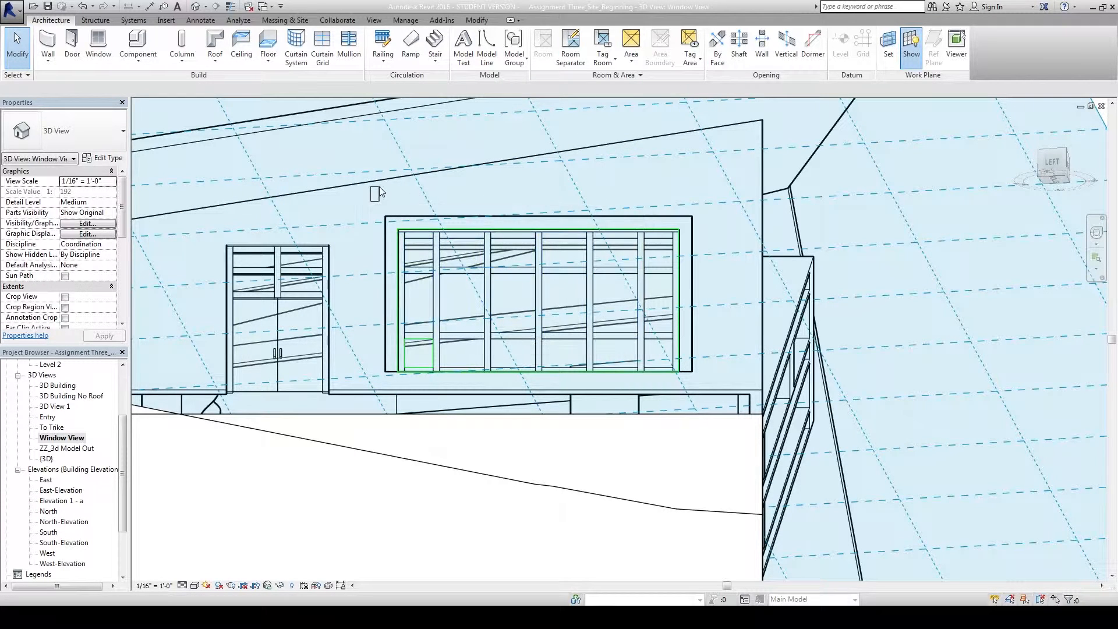
# Isolate the Laser Cut lines category and delete all eight flat Laser Cut lines.
pyautogui.click(679, 285)
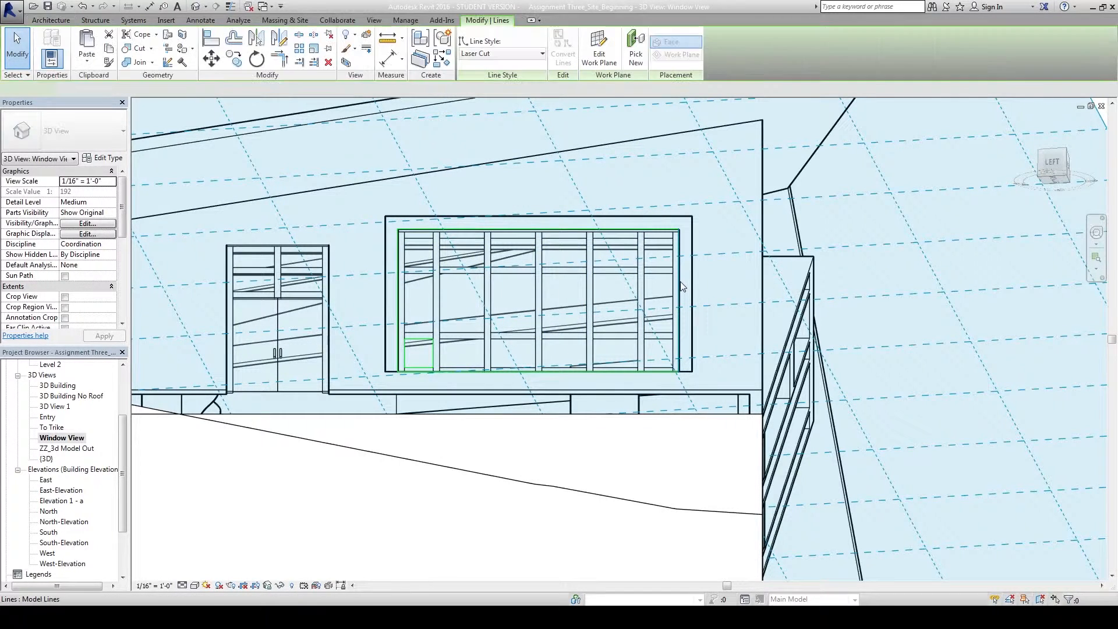
pyautogui.click(280, 585)
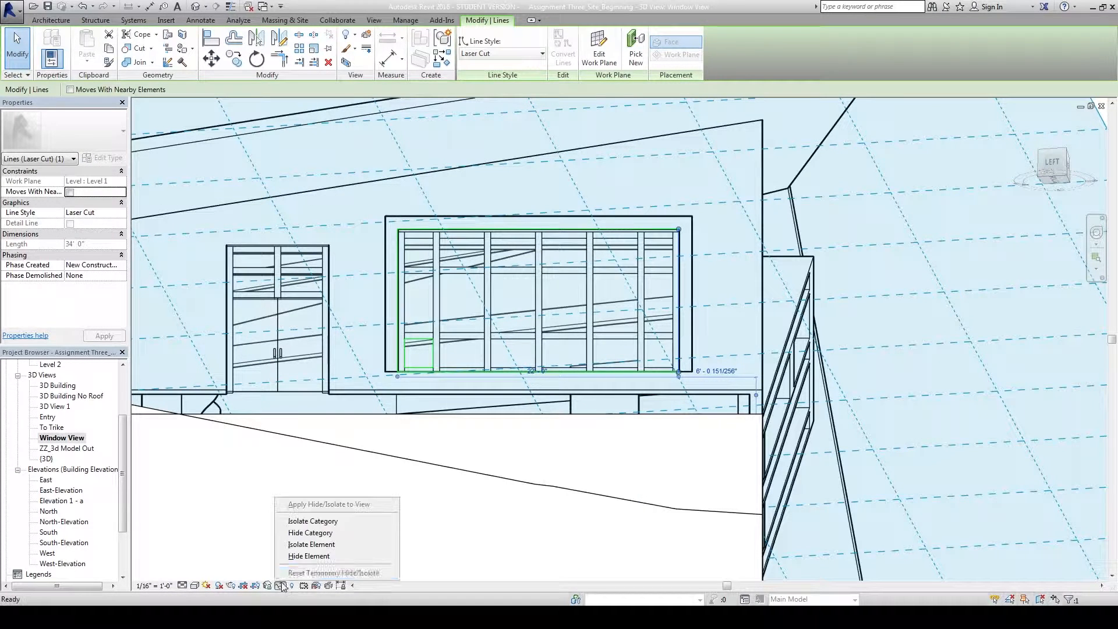
pyautogui.click(315, 521)
pyautogui.moveTo(339, 448); pyautogui.dragTo(745, 202)
pyautogui.press('Delete')
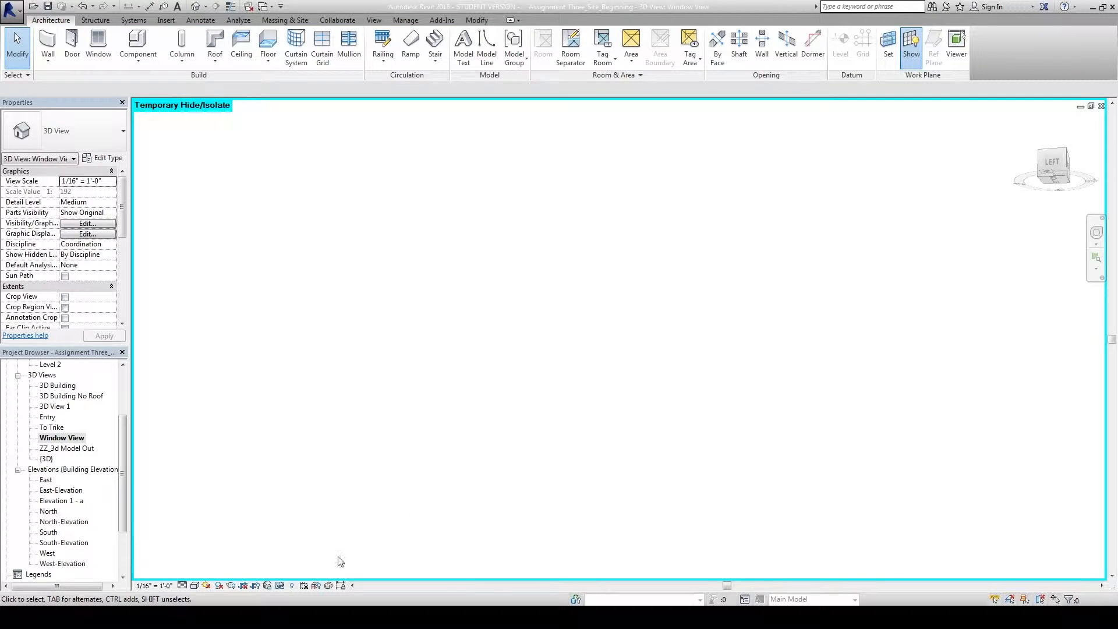
# Reset Temporary Hide/Isolate without saving and open the Work Plane settings.
pyautogui.click(290, 586)
pyautogui.click(296, 573)
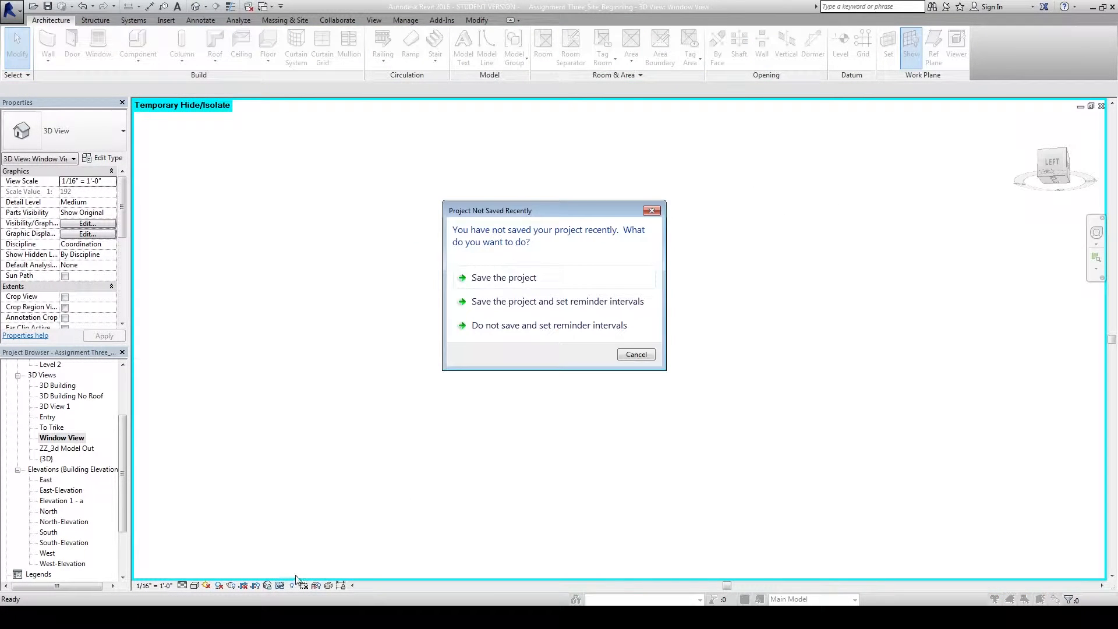
pyautogui.click(639, 355)
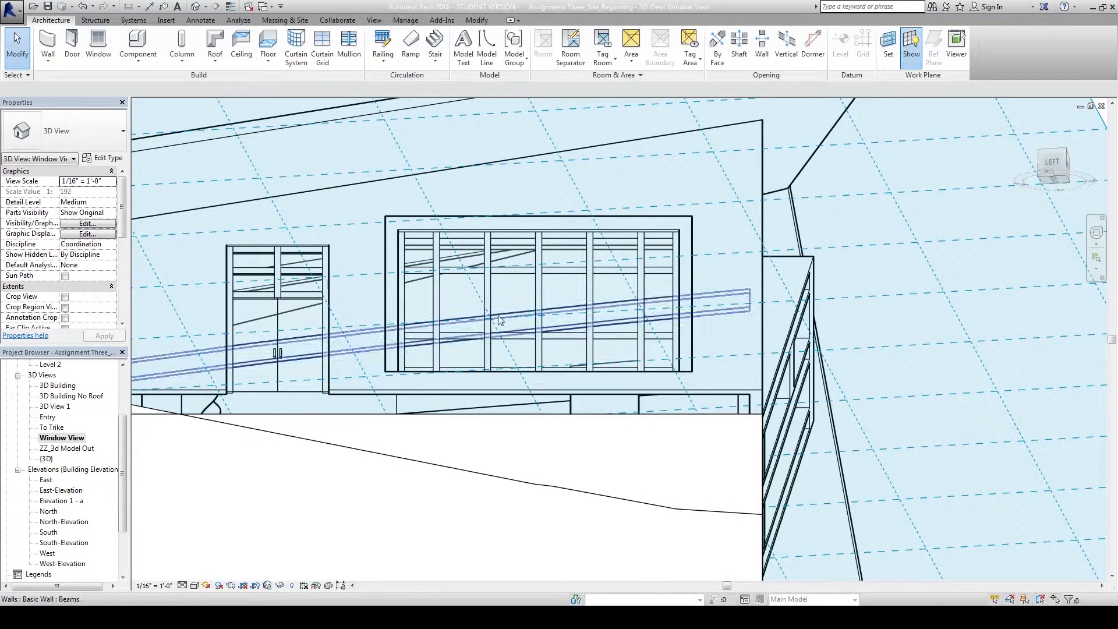
pyautogui.click(886, 50)
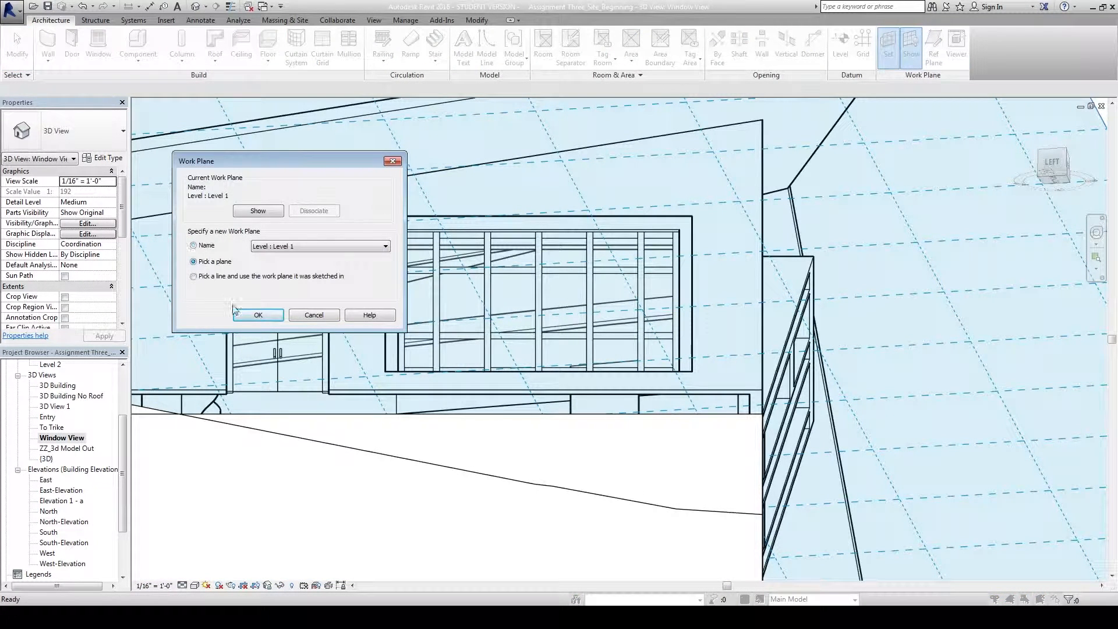
# Pick the window mullion as the new work plane and zoom in to center the window frame.
pyautogui.click(235, 312)
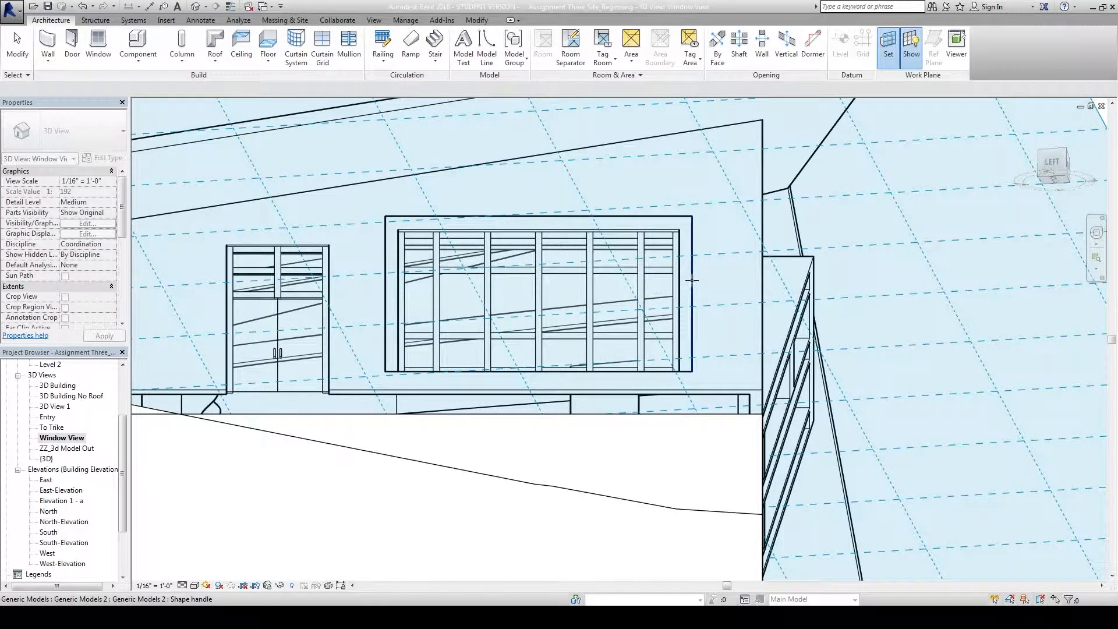
pyautogui.click(667, 271)
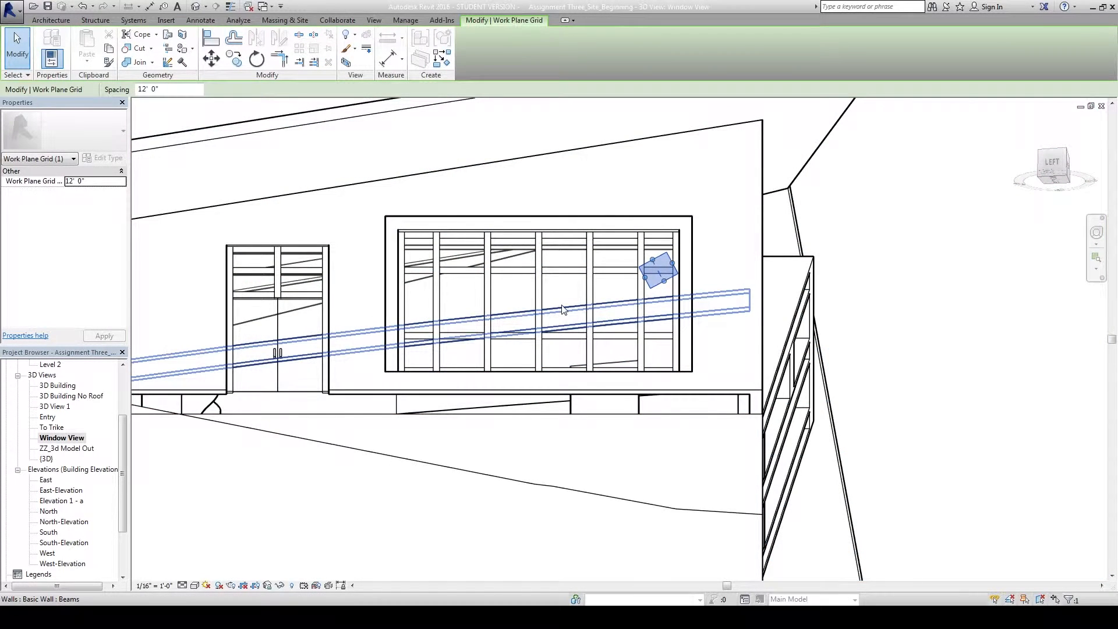
pyautogui.scroll(3, 561, 308)
pyautogui.moveTo(611, 280); pyautogui.dragTo(634, 294, button='middle')
pyautogui.click(51, 20)
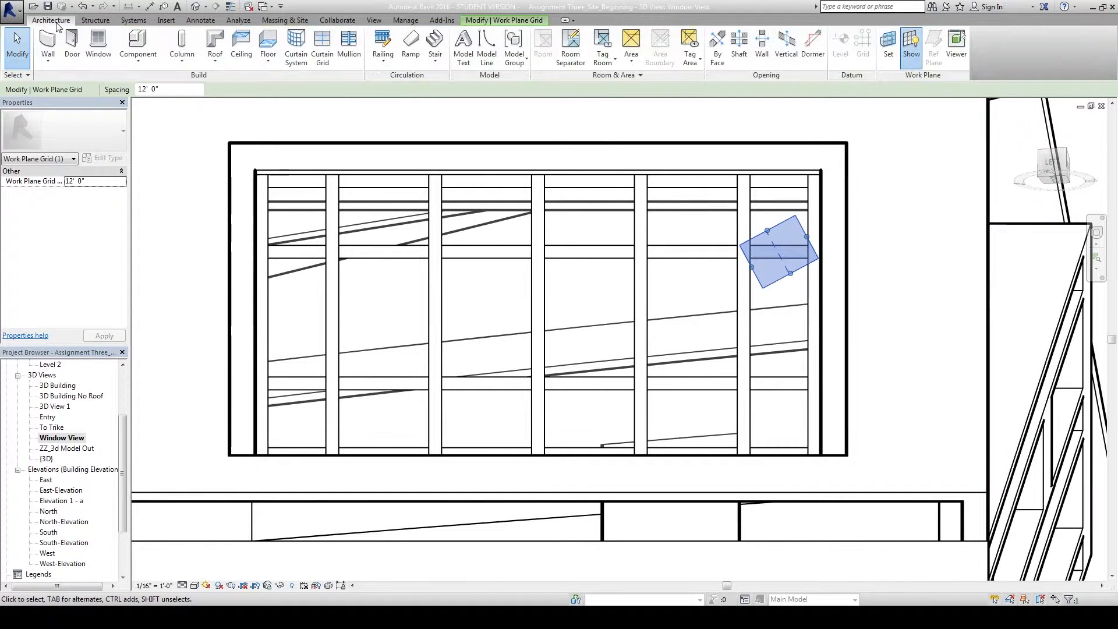
# Trace a Laser Cut model-line outline around the whole window frame's four corners.
pyautogui.click(481, 54)
pyautogui.click(478, 35)
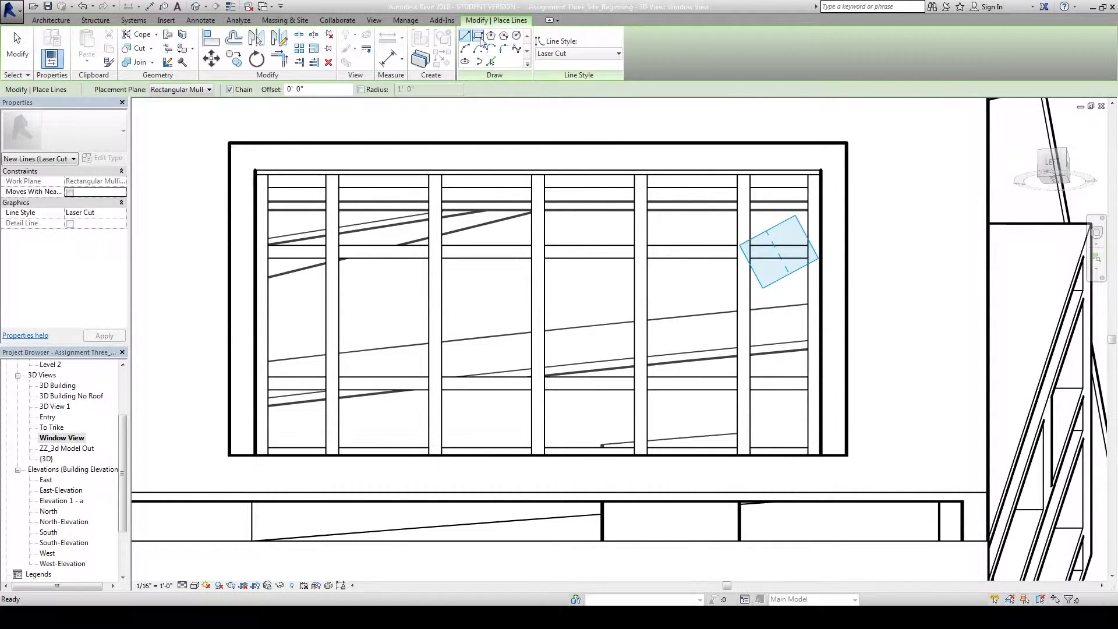
pyautogui.click(255, 170)
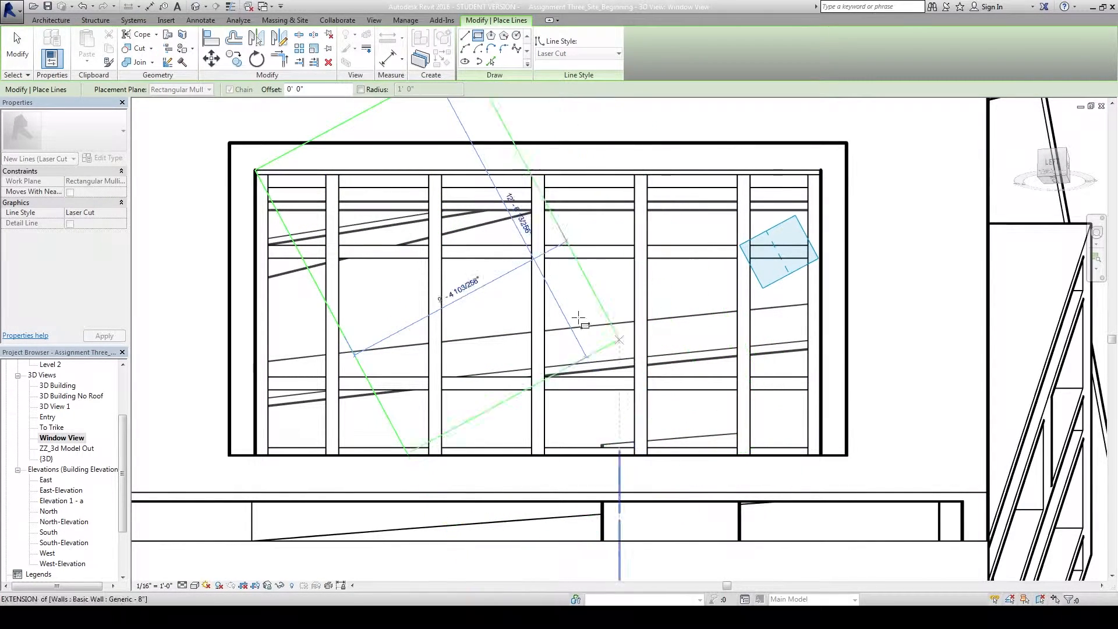
pyautogui.click(465, 35)
pyautogui.click(254, 170)
pyautogui.click(821, 171)
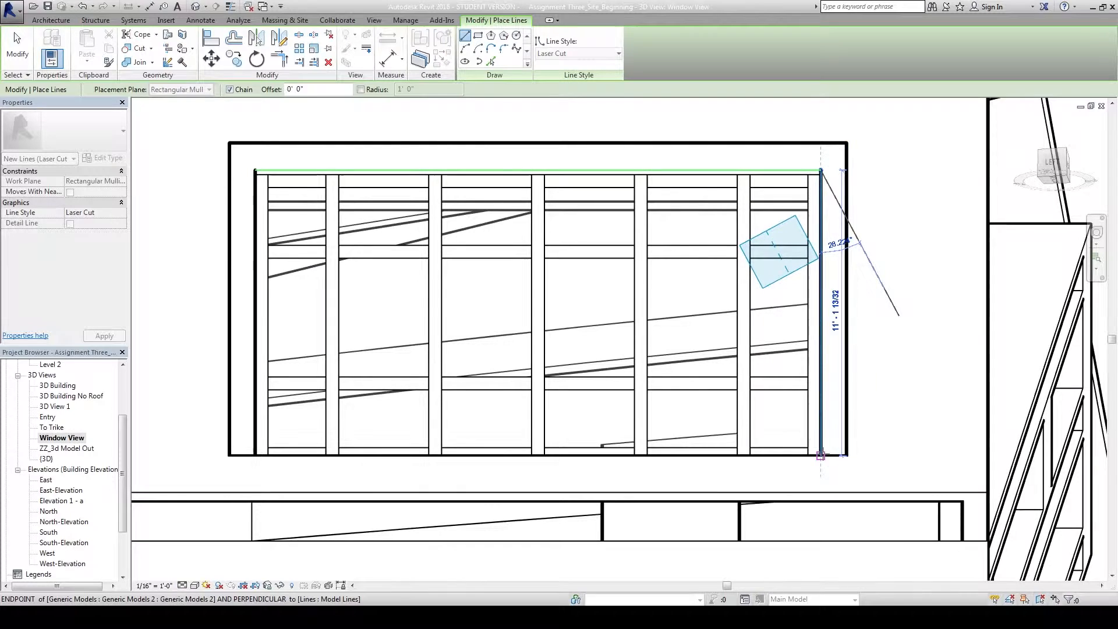
pyautogui.click(820, 455)
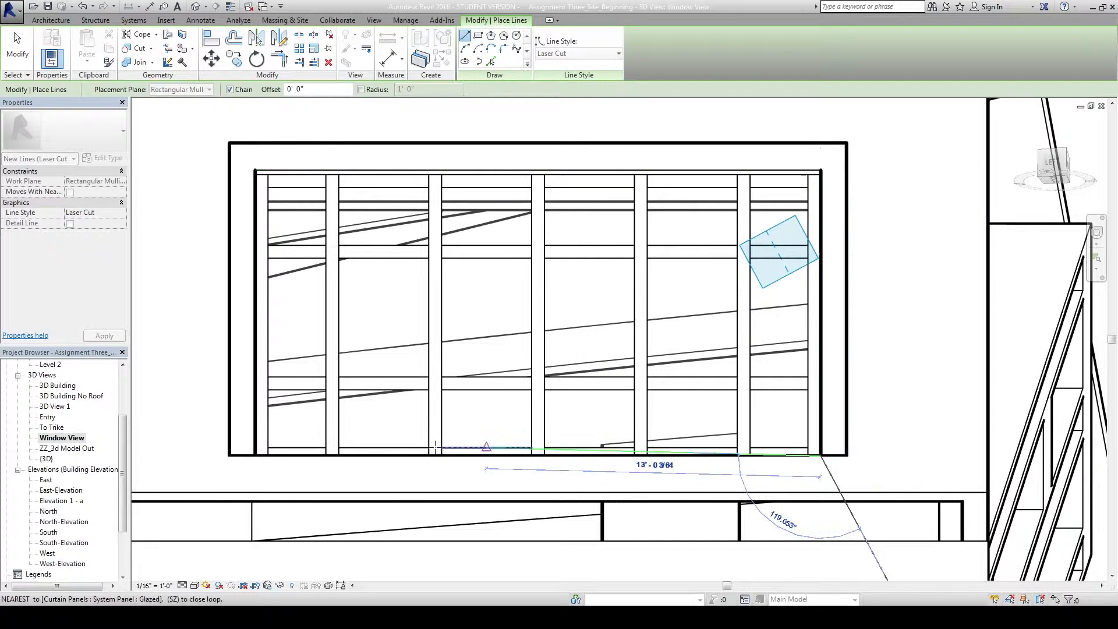
pyautogui.click(255, 455)
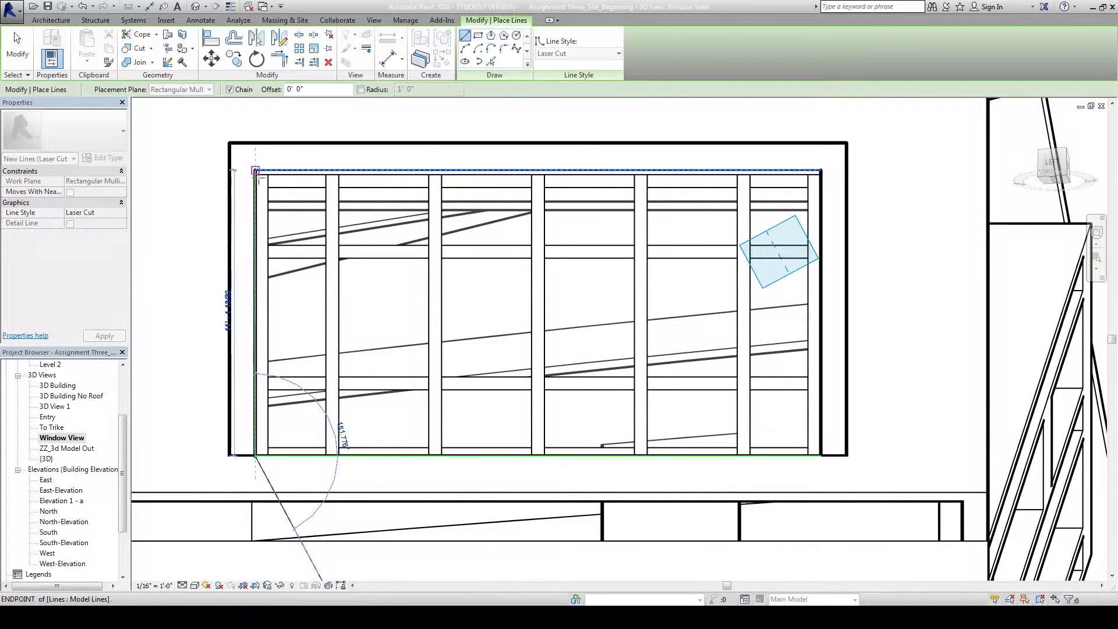
pyautogui.click(255, 171)
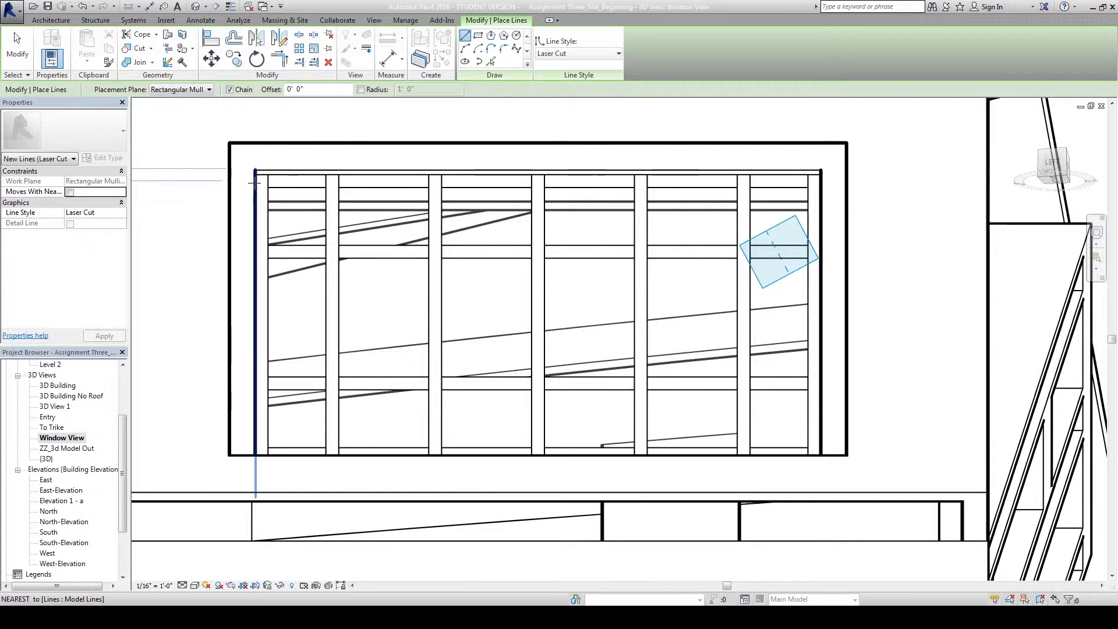
# Outline the top-left and middle top window panes with Laser Cut lines.
pyautogui.scroll(4, 254, 183)
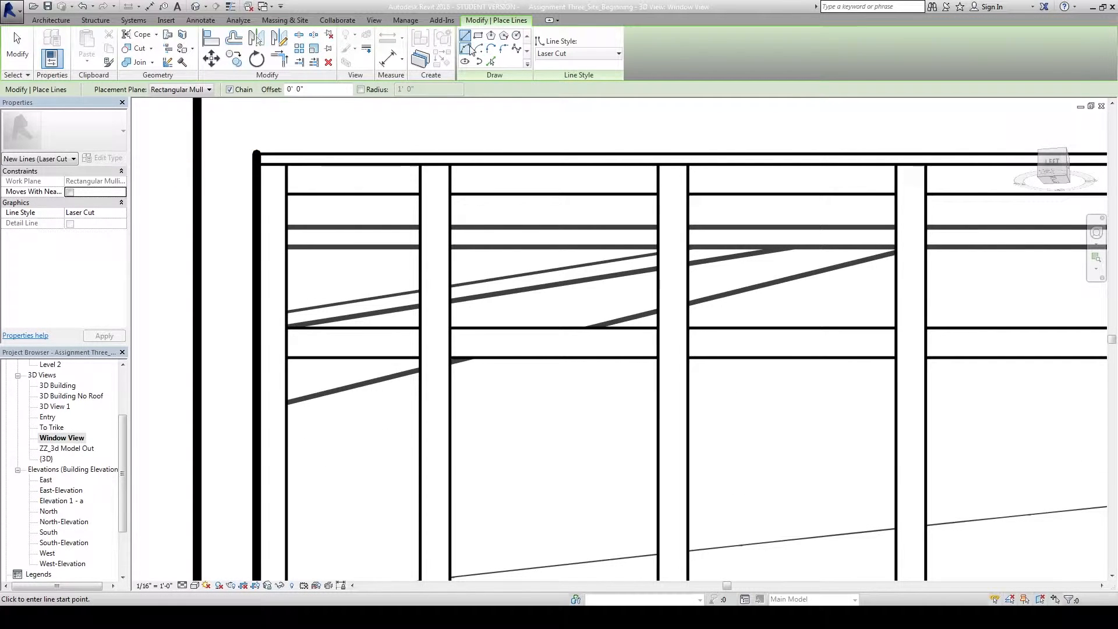
pyautogui.click(287, 194)
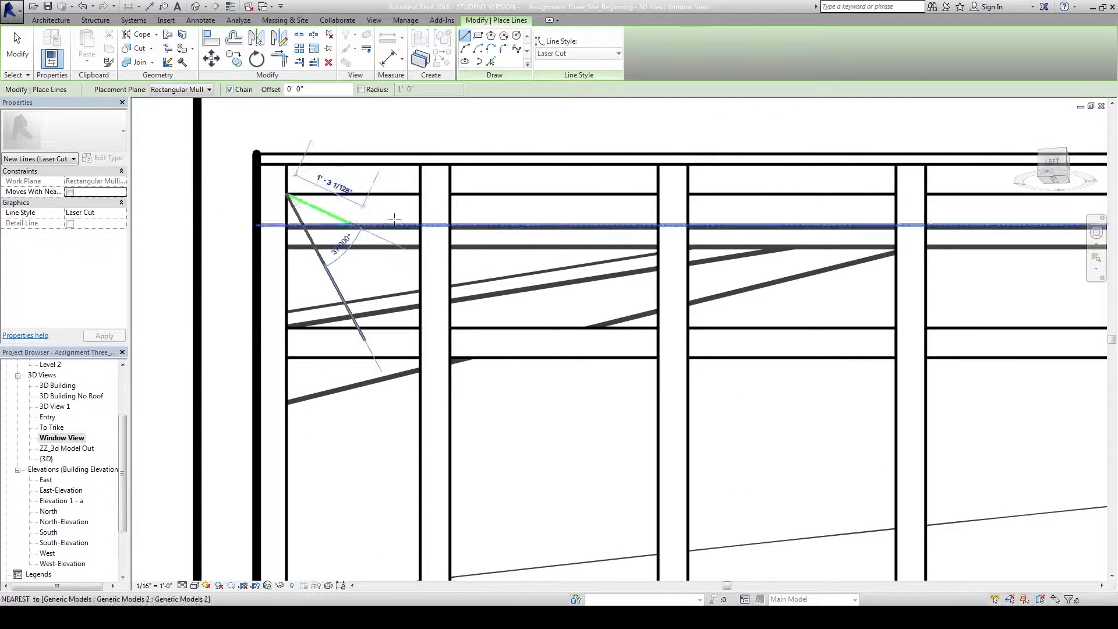
pyautogui.click(420, 194)
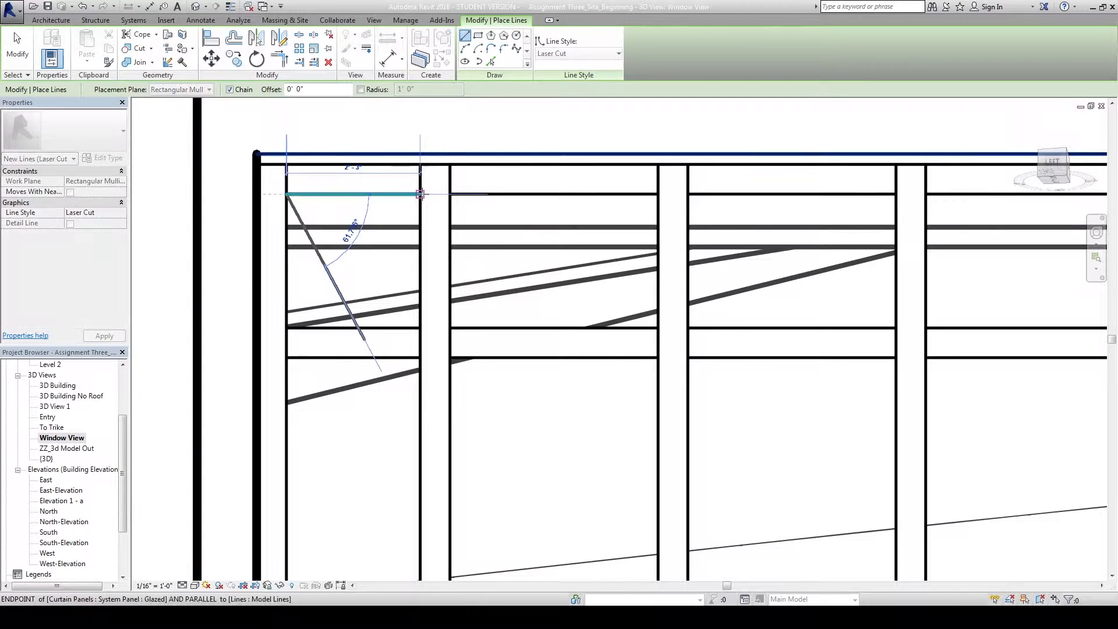
pyautogui.click(420, 327)
pyautogui.click(287, 328)
pyautogui.click(288, 195)
pyautogui.click(452, 194)
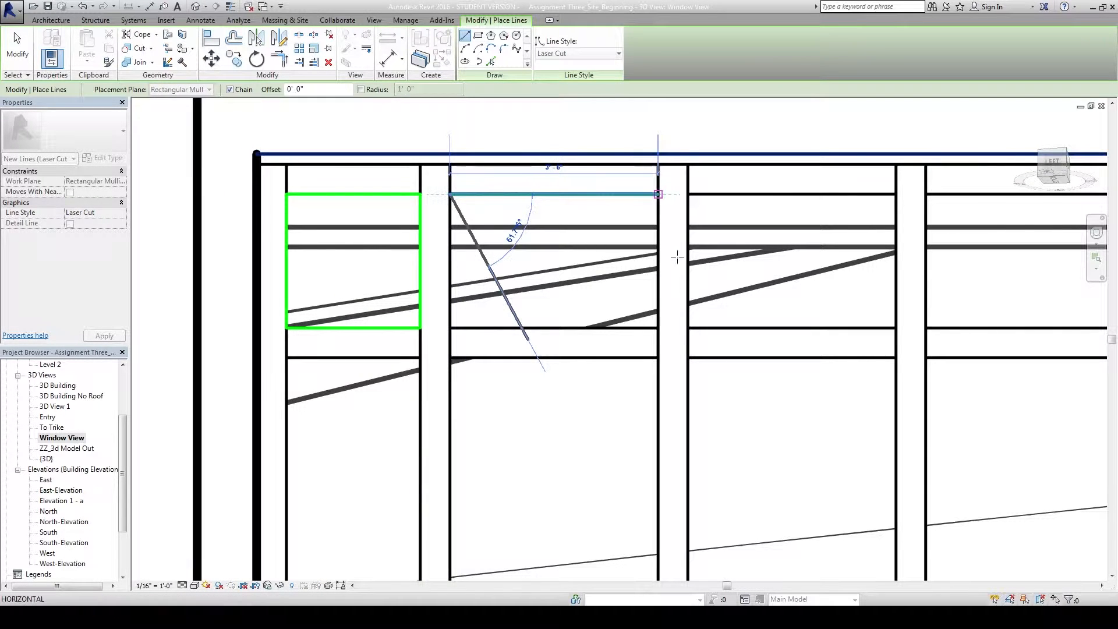
pyautogui.click(658, 194)
pyautogui.click(657, 327)
pyautogui.click(448, 327)
pyautogui.click(450, 195)
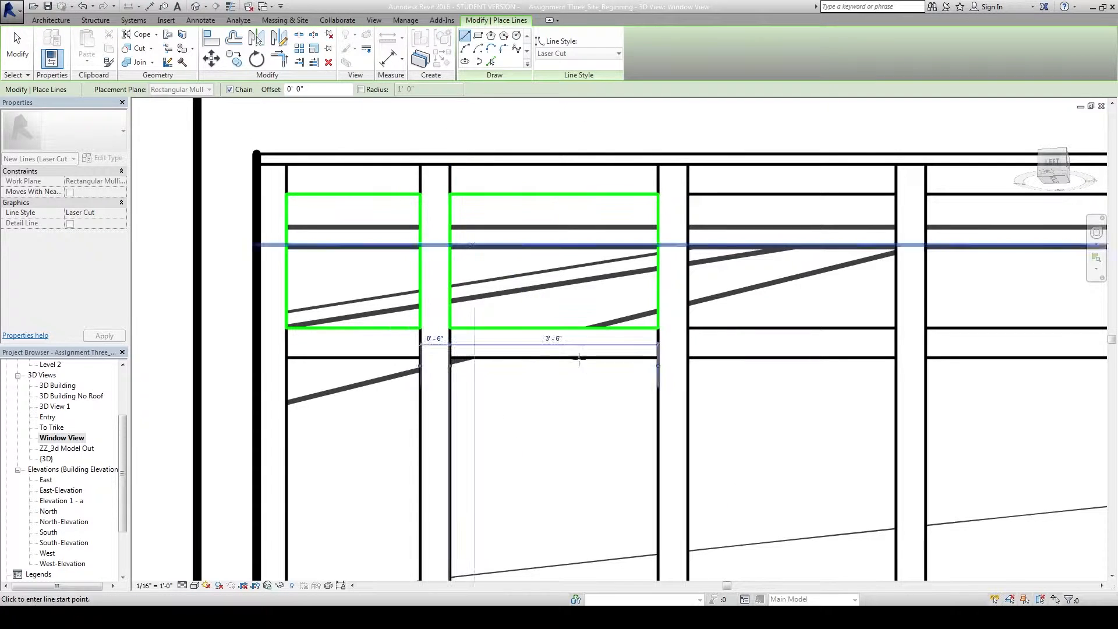
# Pan down and outline the lower-left window pane with Laser Cut lines.
pyautogui.scroll(-2, 587, 370)
pyautogui.moveTo(575, 326); pyautogui.dragTo(532, 153, button='middle')
pyautogui.moveTo(525, 249); pyautogui.dragTo(442, 294, button='middle')
pyautogui.click(286, 220)
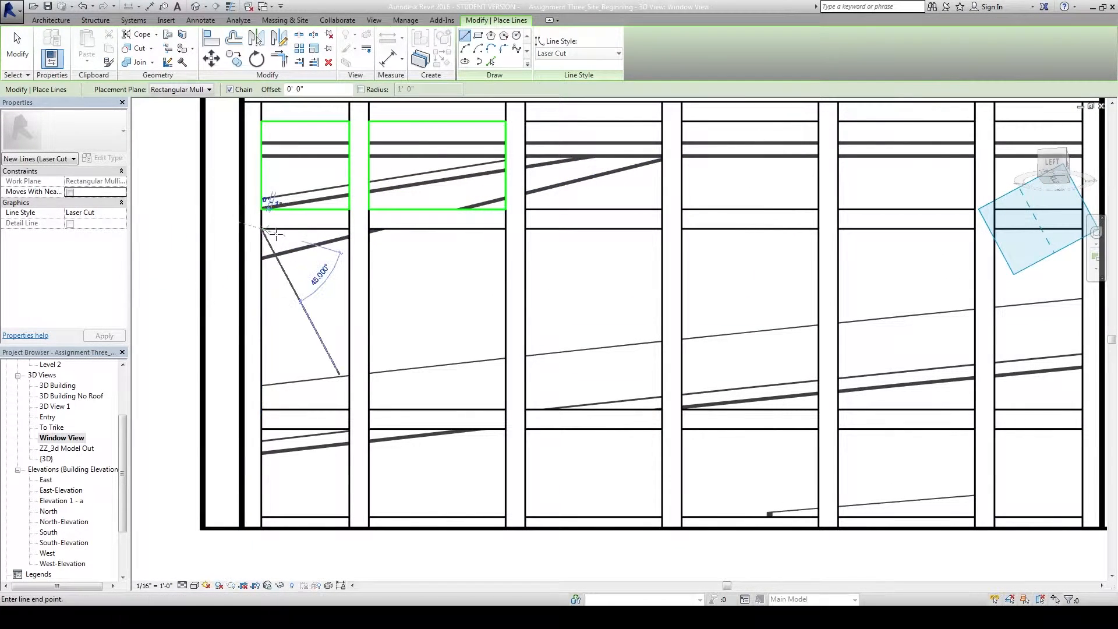
pyautogui.click(348, 228)
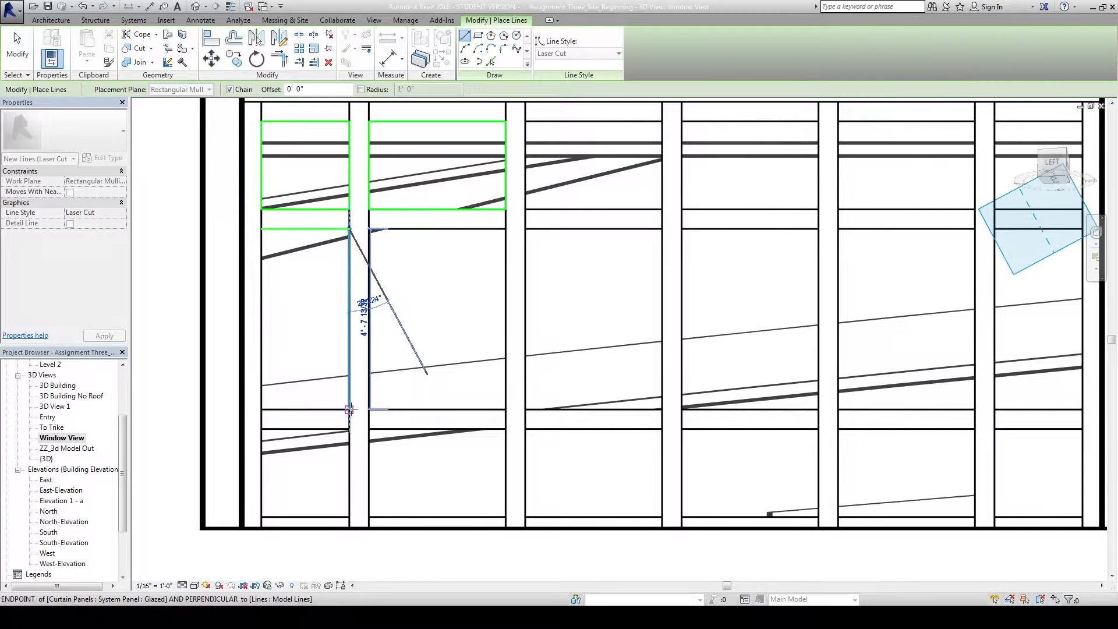
pyautogui.click(338, 410)
pyautogui.click(262, 410)
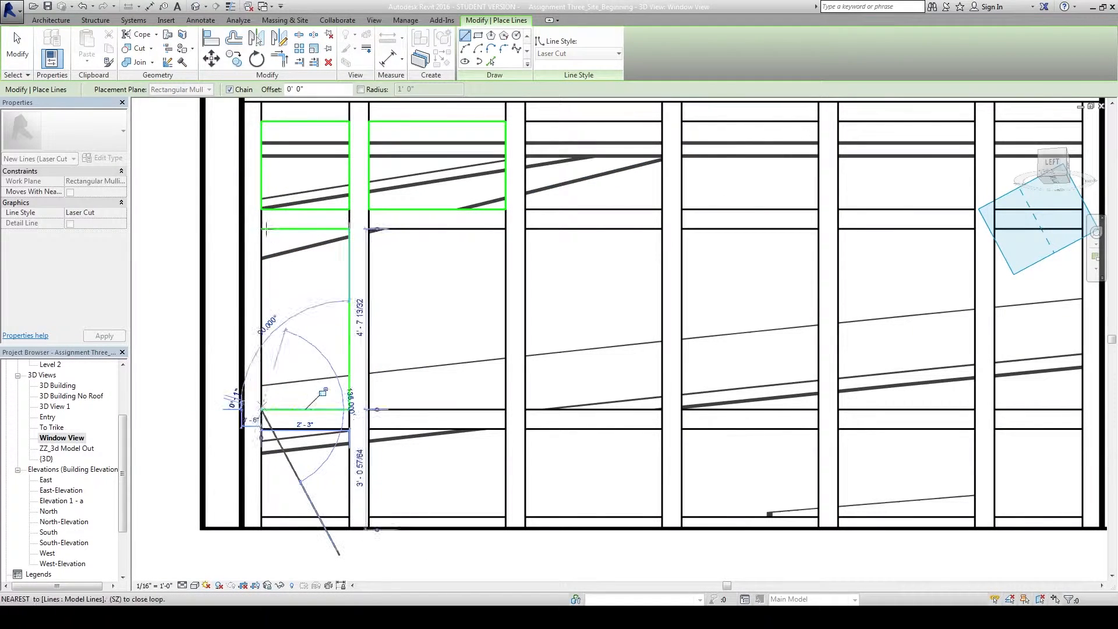
pyautogui.click(262, 229)
# Outline the bottom-left pane and the next bottom pane with Laser Cut lines.
pyautogui.click(262, 429)
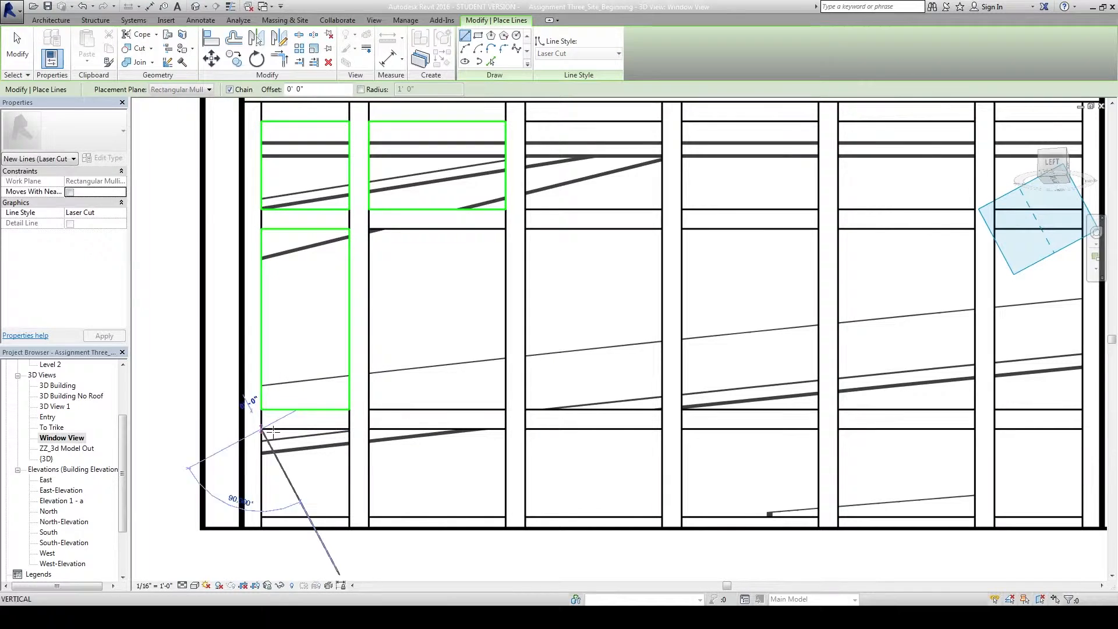
pyautogui.click(349, 429)
pyautogui.click(348, 517)
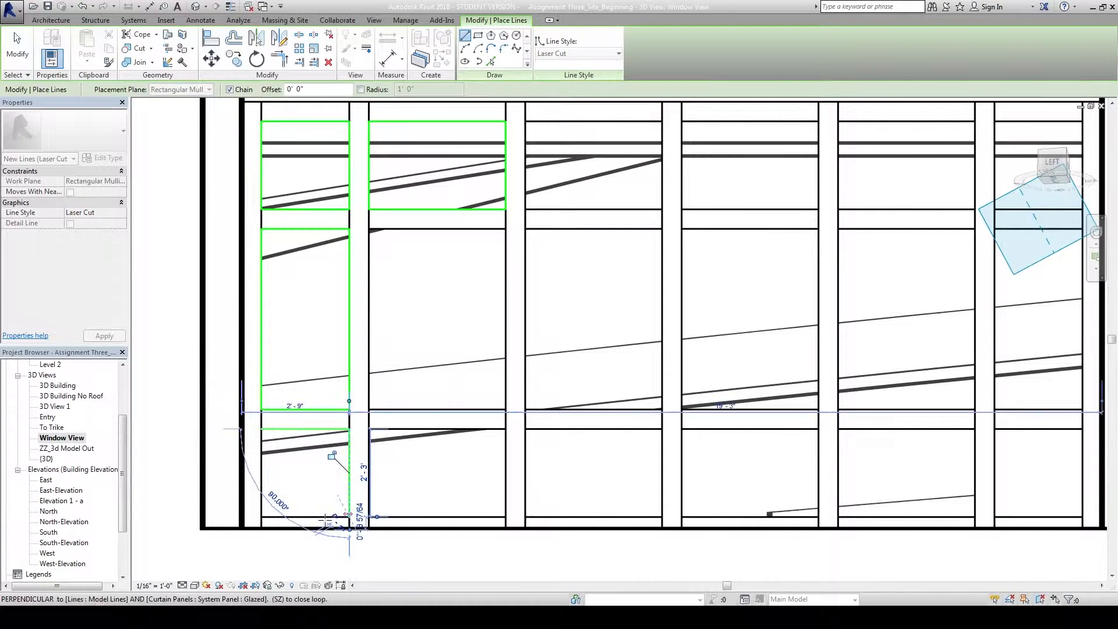
pyautogui.click(261, 516)
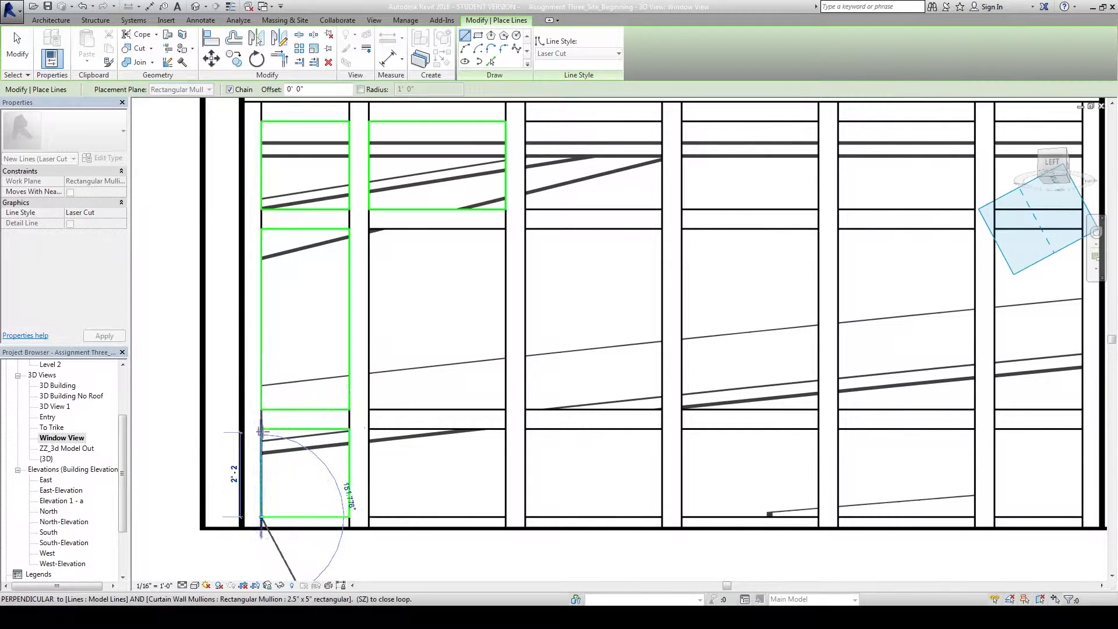
pyautogui.click(369, 516)
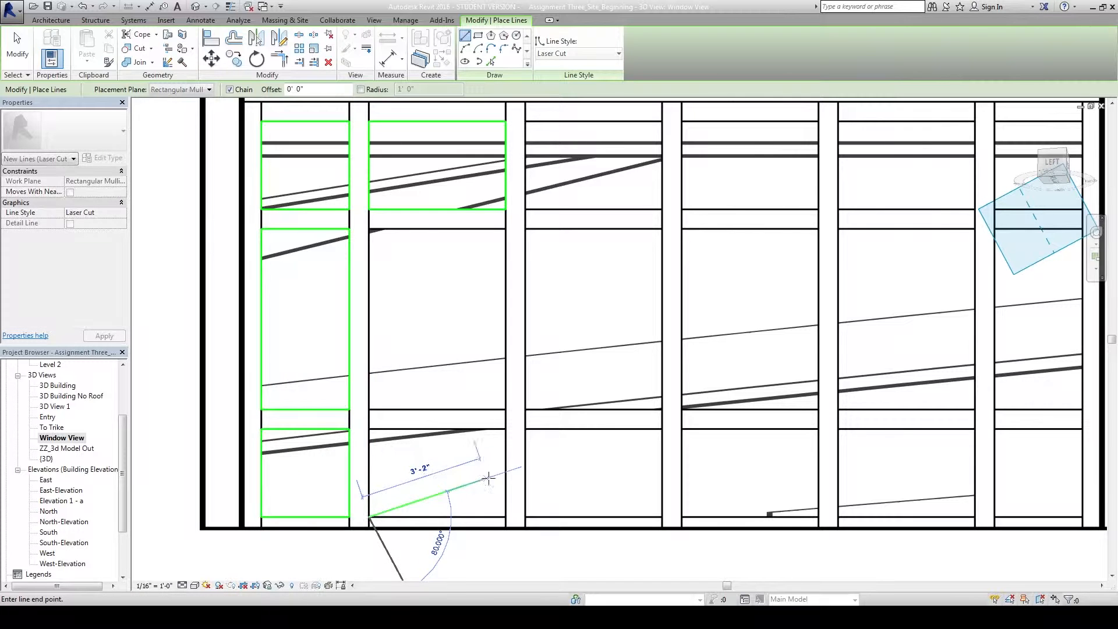
pyautogui.click(506, 516)
pyautogui.click(506, 428)
pyautogui.click(369, 428)
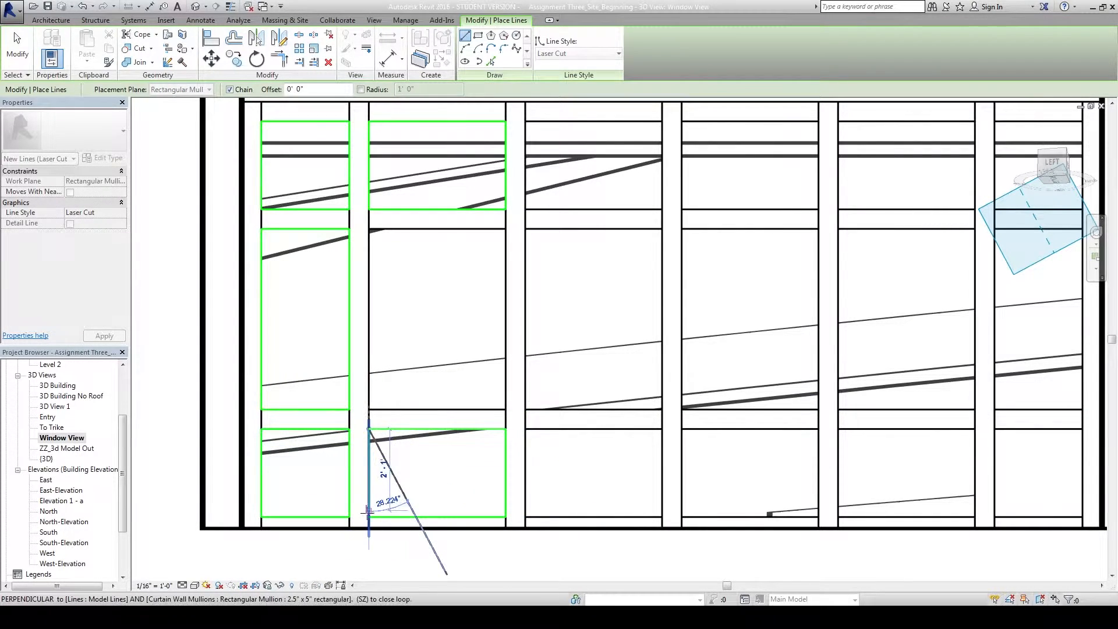
pyautogui.press('Escape')
pyautogui.press('Escape')
pyautogui.scroll(-3, 431, 470)
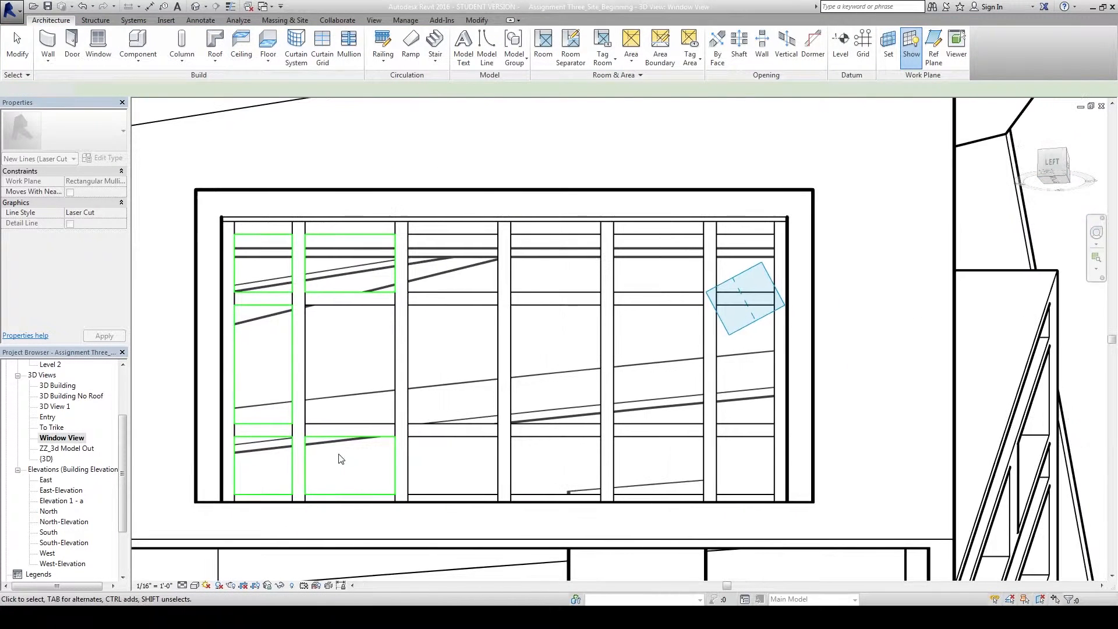
# Copy the bottom pane outline into each of the four remaining lower bays.
pyautogui.click(395, 470)
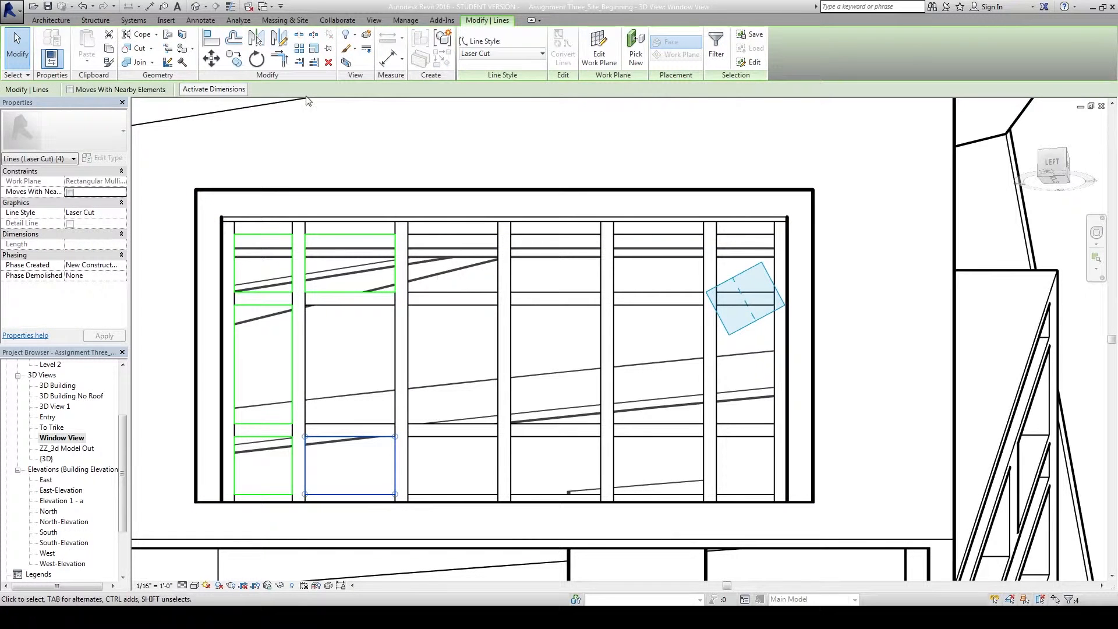
pyautogui.click(235, 60)
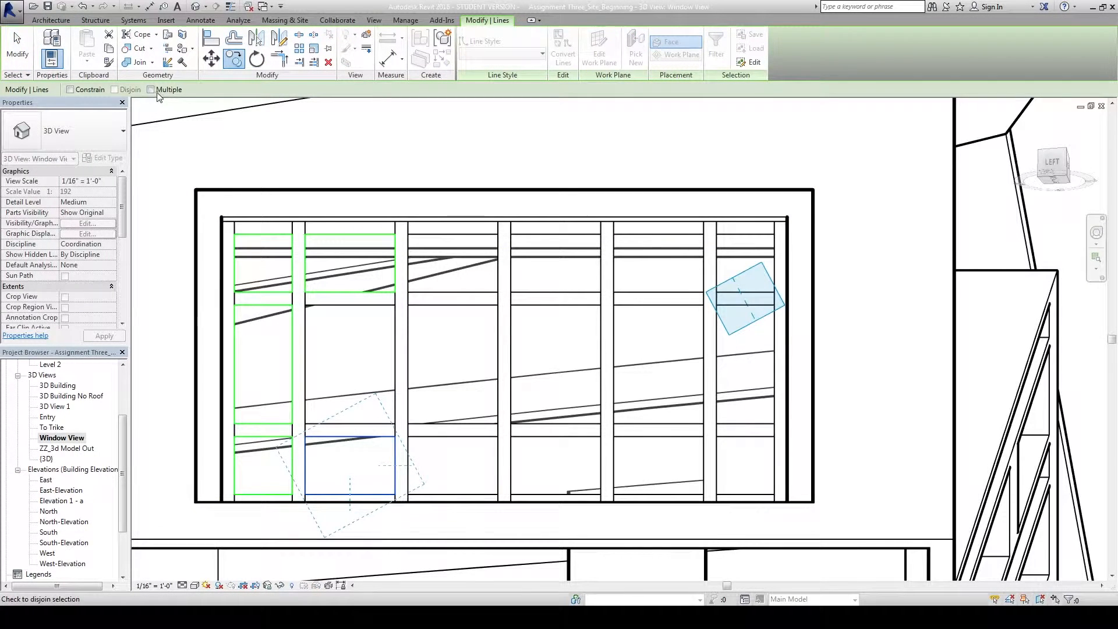
pyautogui.click(305, 494)
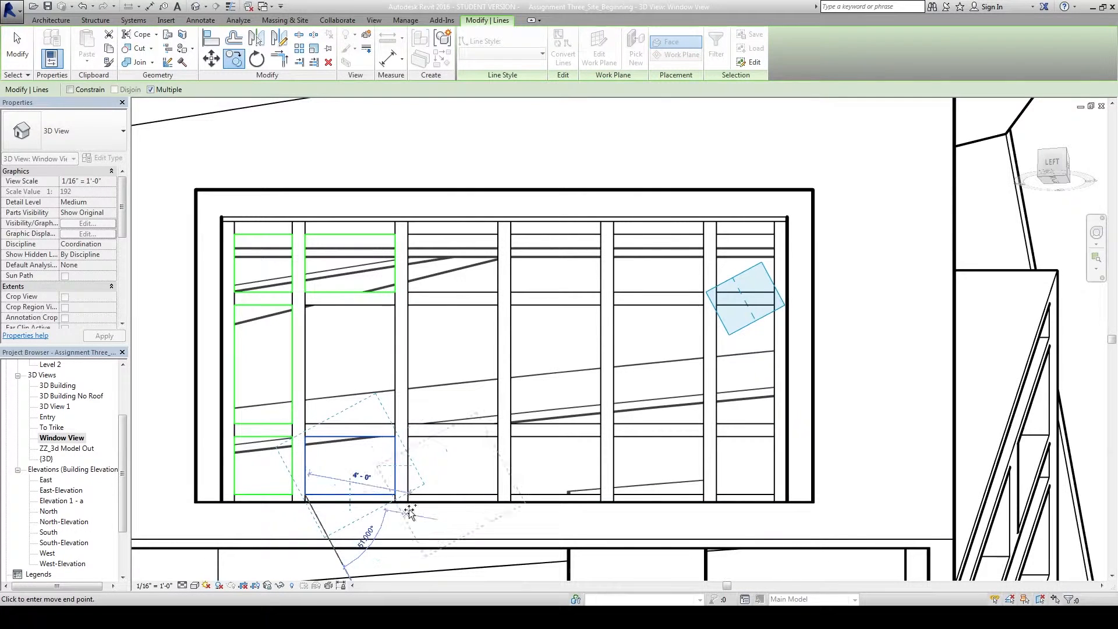
pyautogui.click(409, 494)
pyautogui.click(512, 495)
pyautogui.click(616, 494)
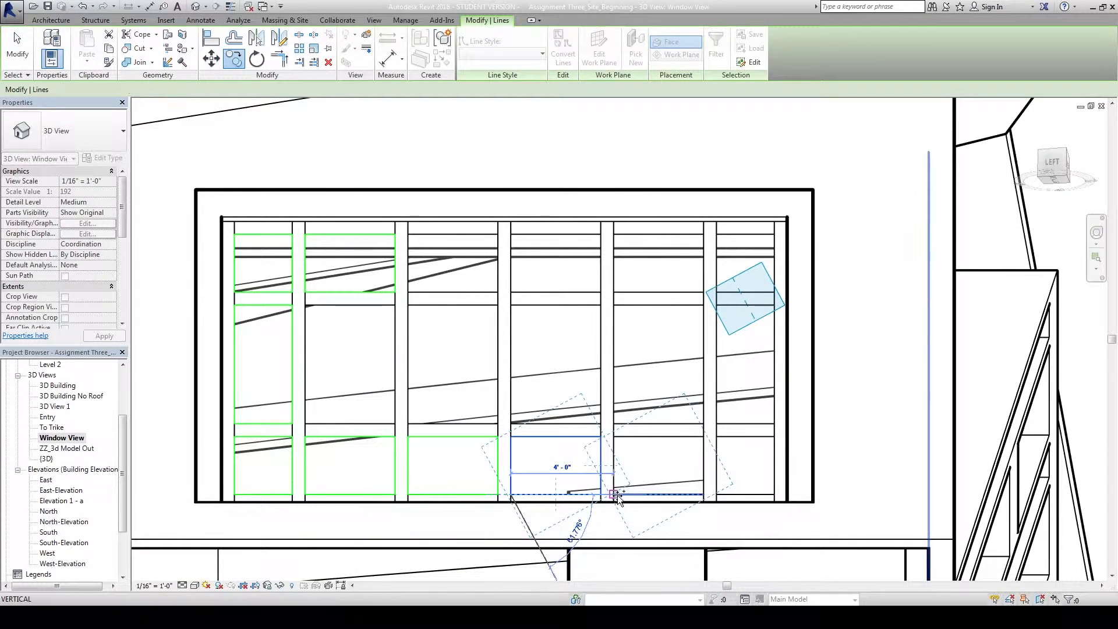
pyautogui.click(717, 494)
pyautogui.press('Escape')
pyautogui.press('Escape')
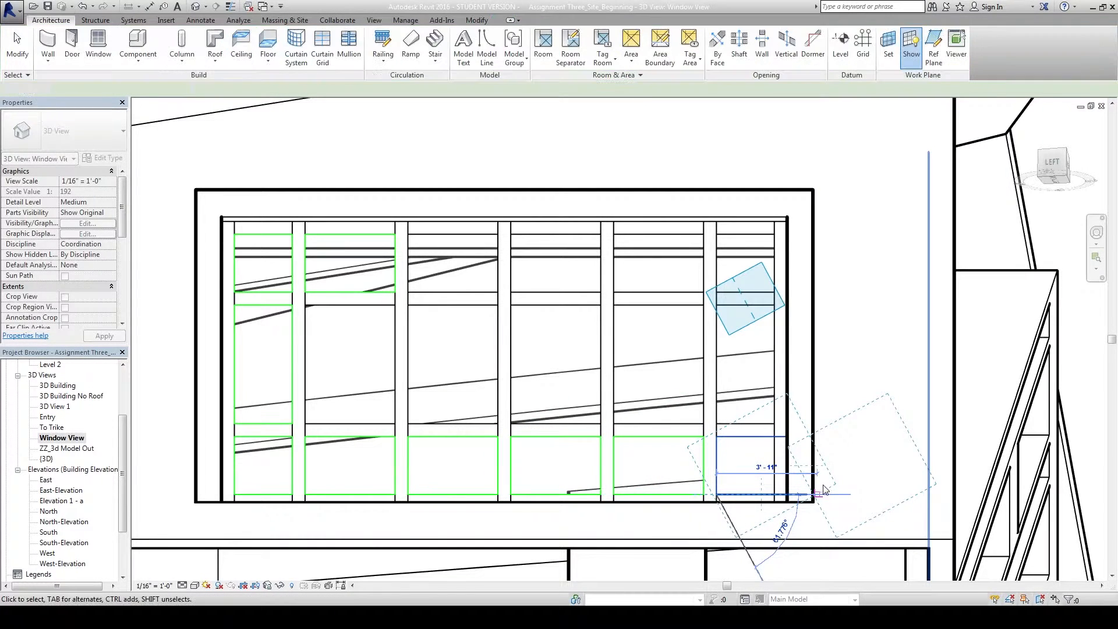
# In Wireframe, pull the rightmost copy's edge in beside the mullion, then return to Hidden Line.
pyautogui.scroll(4, 797, 475)
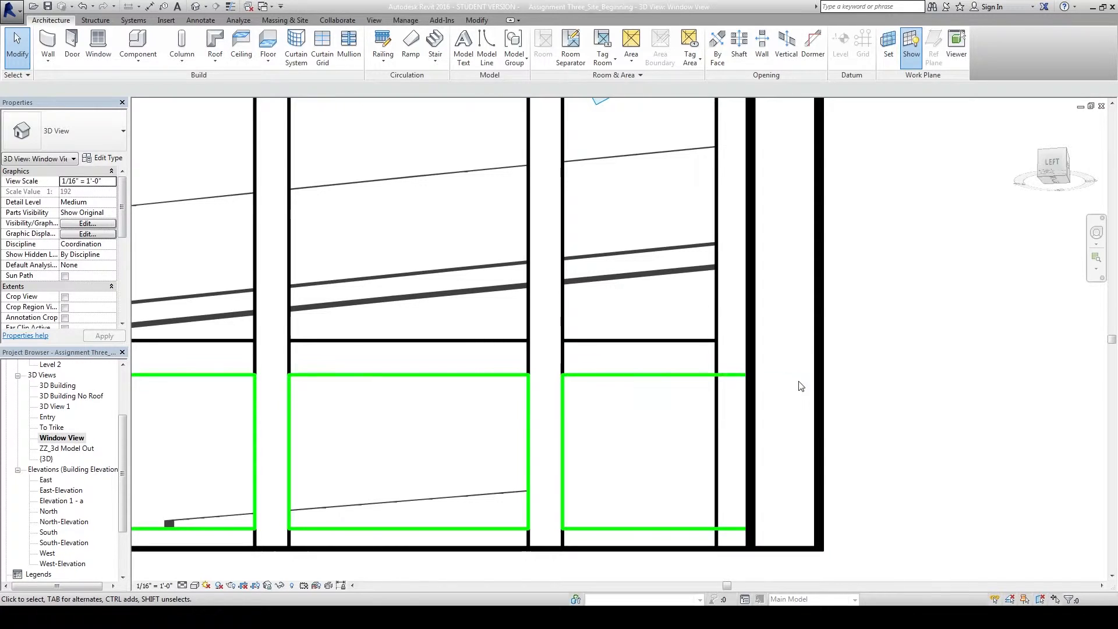
pyautogui.click(194, 586)
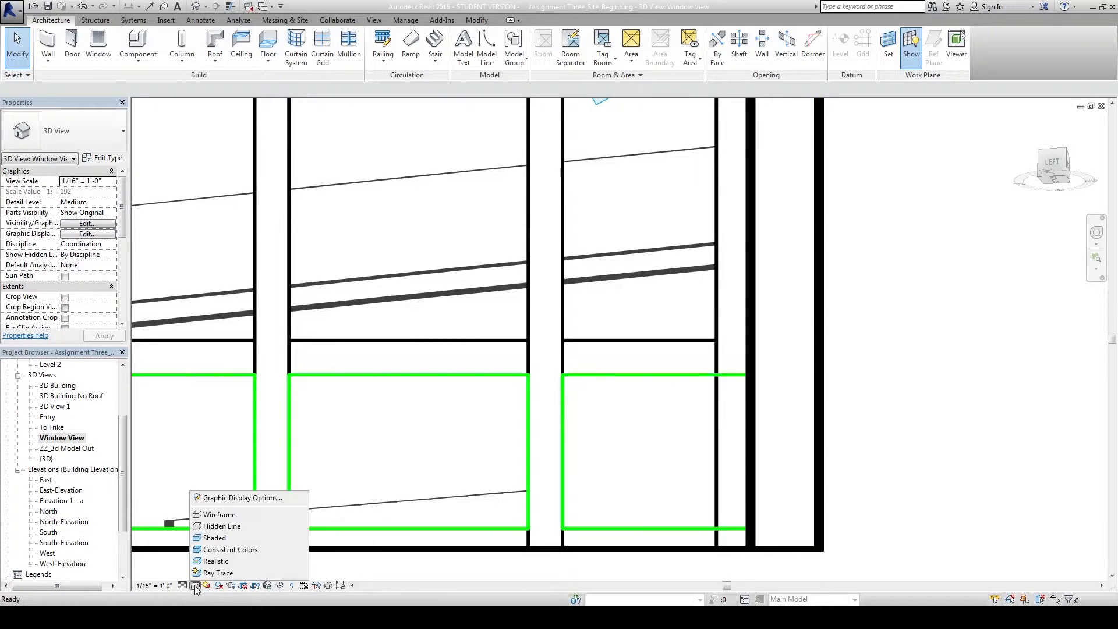
pyautogui.click(220, 515)
pyautogui.click(802, 446)
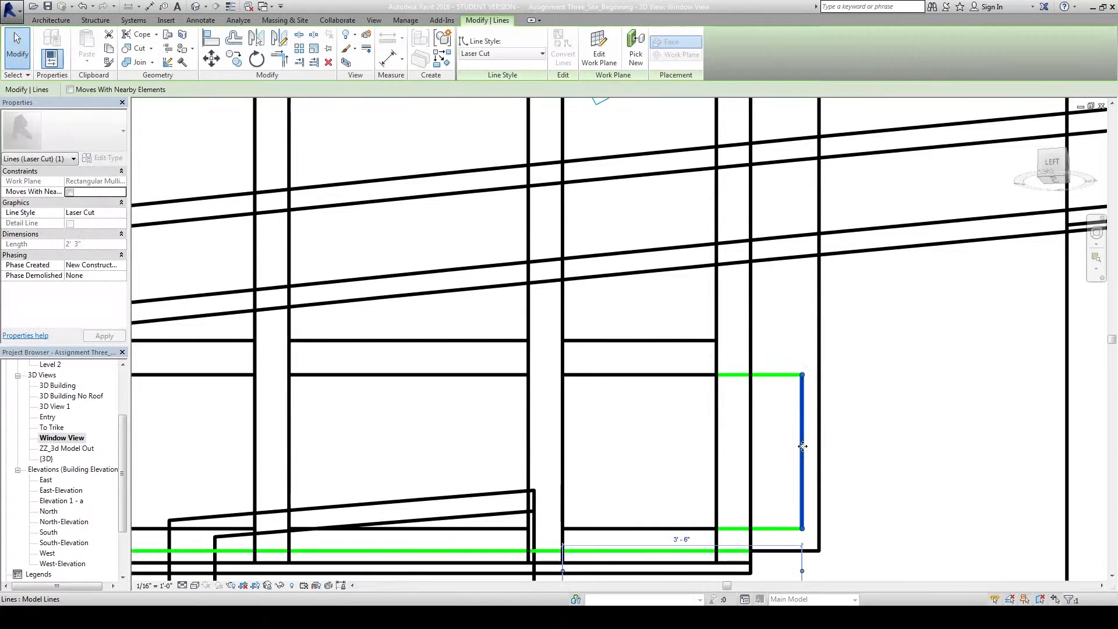
pyautogui.moveTo(804, 446); pyautogui.dragTo(695, 461)
pyautogui.press('Escape')
pyautogui.scroll(-5, 695, 461)
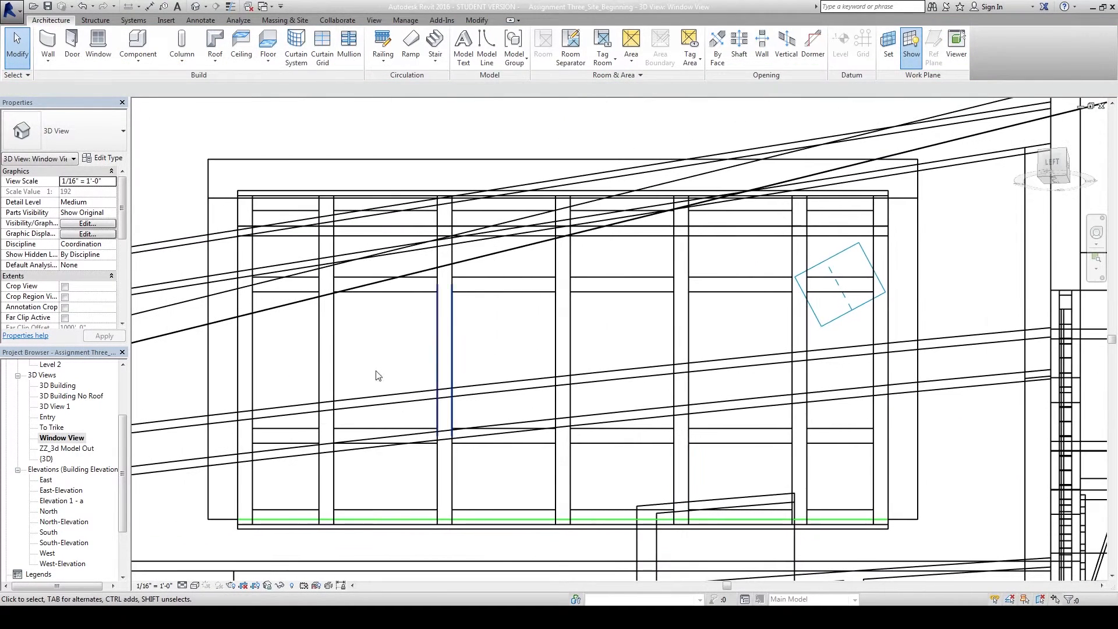
pyautogui.scroll(1, 350, 397)
pyautogui.click(195, 585)
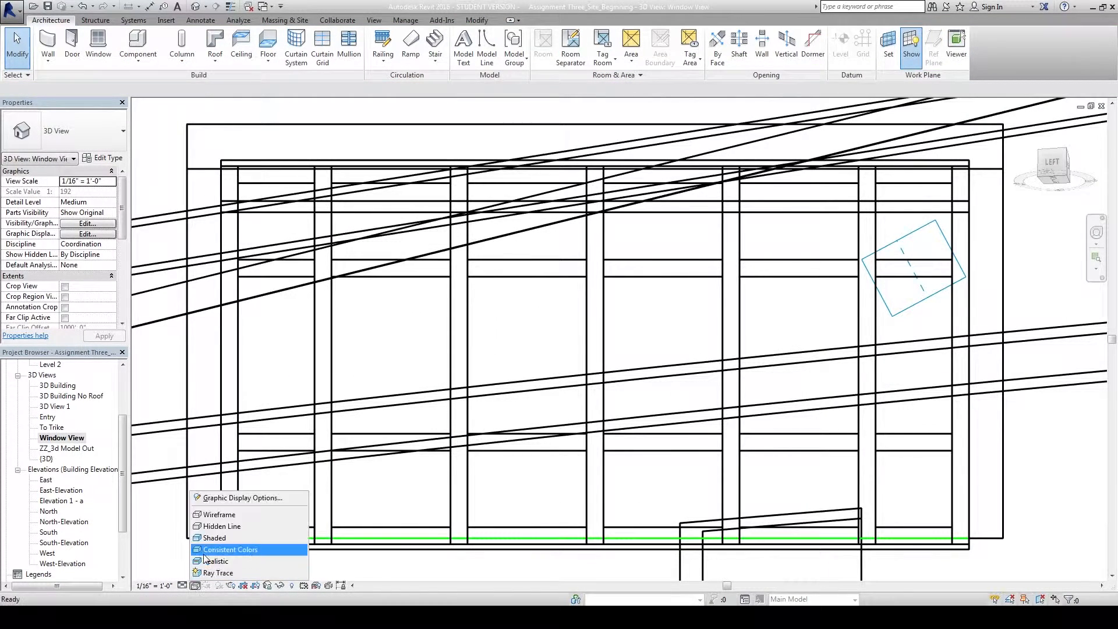
pyautogui.click(218, 526)
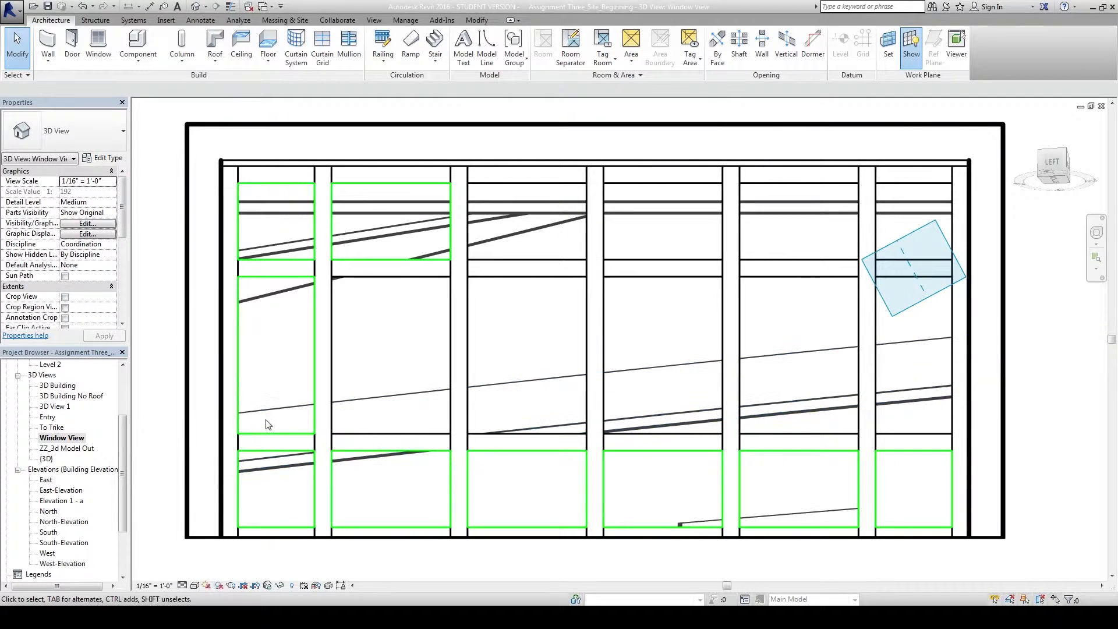
pyautogui.press('Tab')
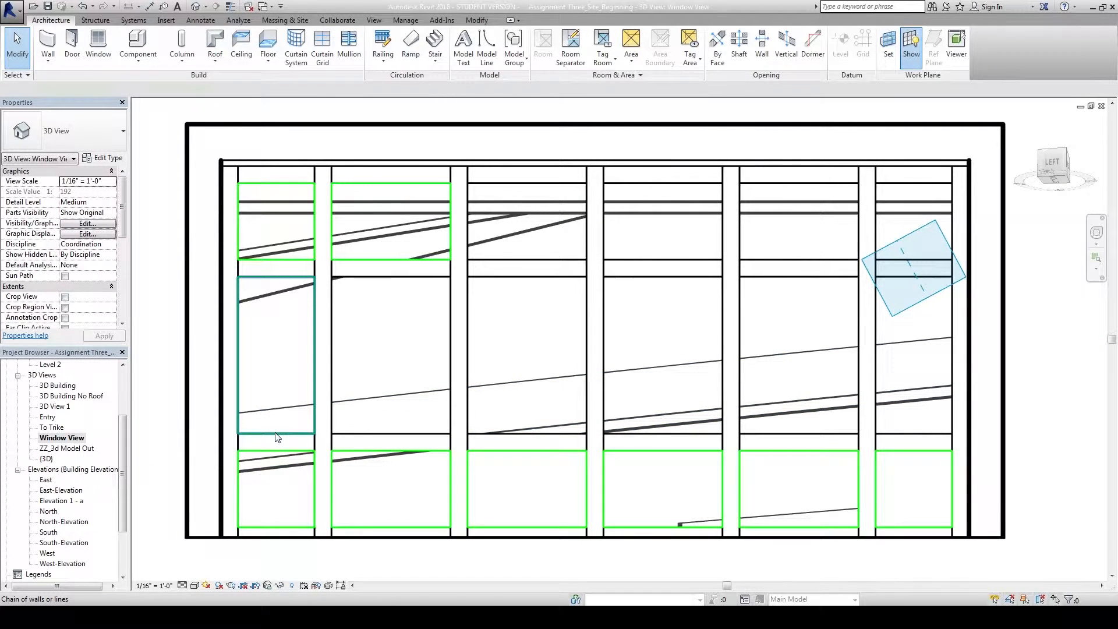
# Copy the left middle panel outline into the second bay and stretch its edges to the mullions.
pyautogui.click(277, 434)
pyautogui.click(234, 59)
pyautogui.click(241, 434)
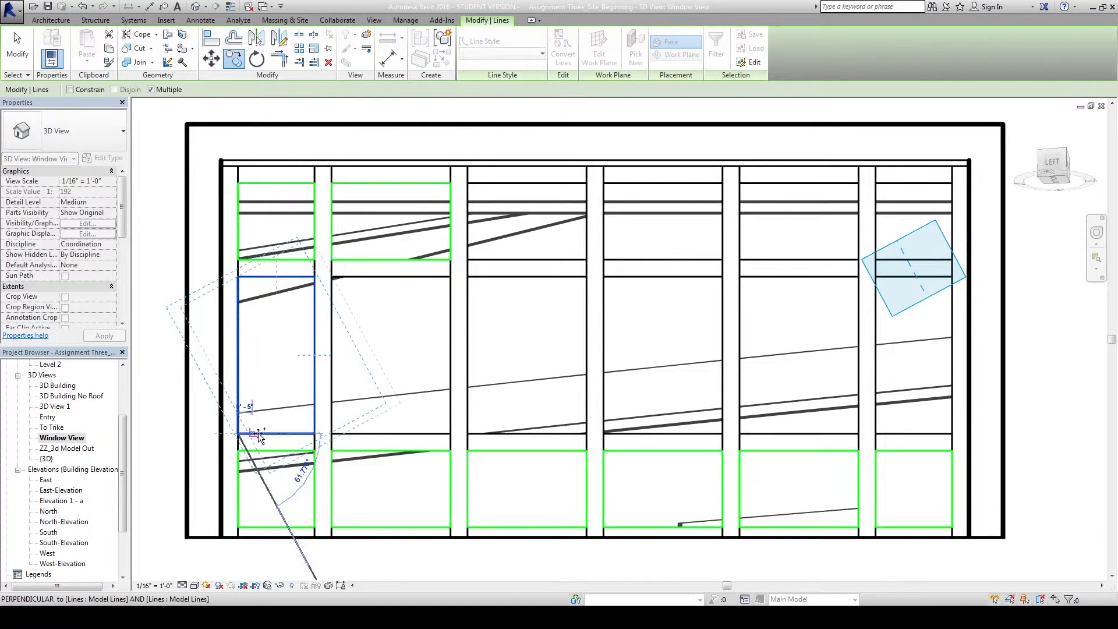
pyautogui.click(436, 344)
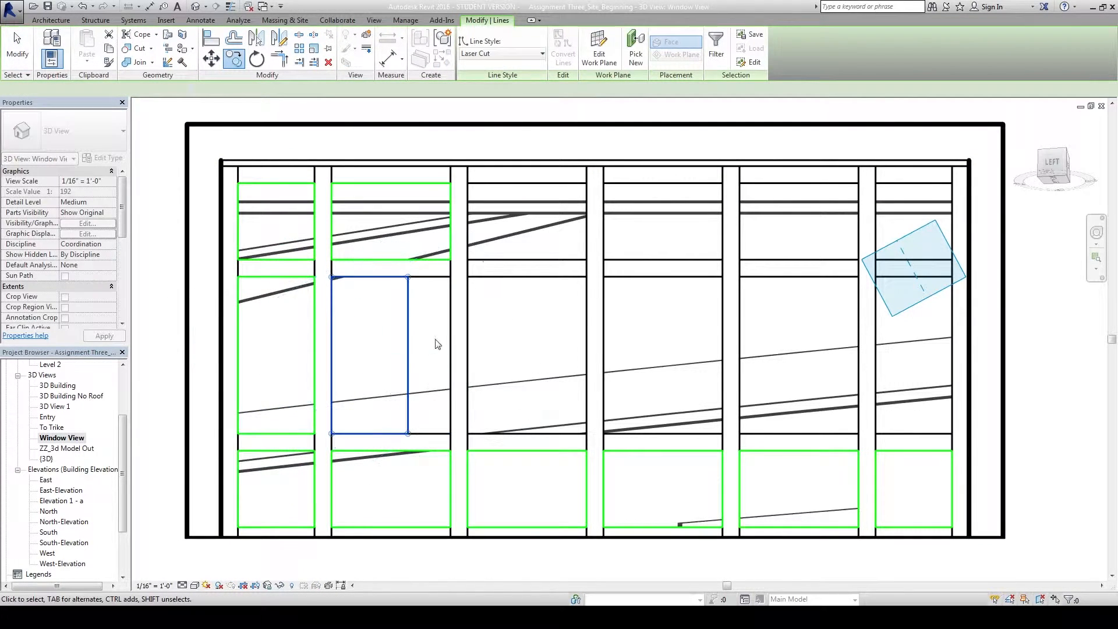
pyautogui.moveTo(435, 347); pyautogui.dragTo(452, 350)
pyautogui.click(432, 351)
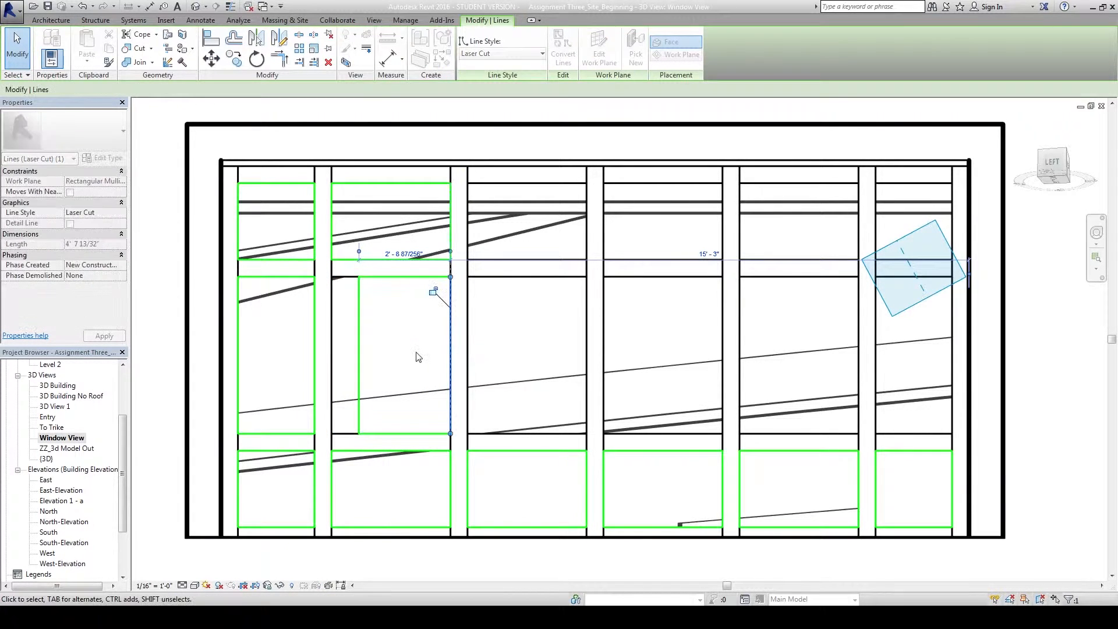
pyautogui.moveTo(358, 349); pyautogui.dragTo(333, 347)
pyautogui.press('Tab')
pyautogui.click(388, 435)
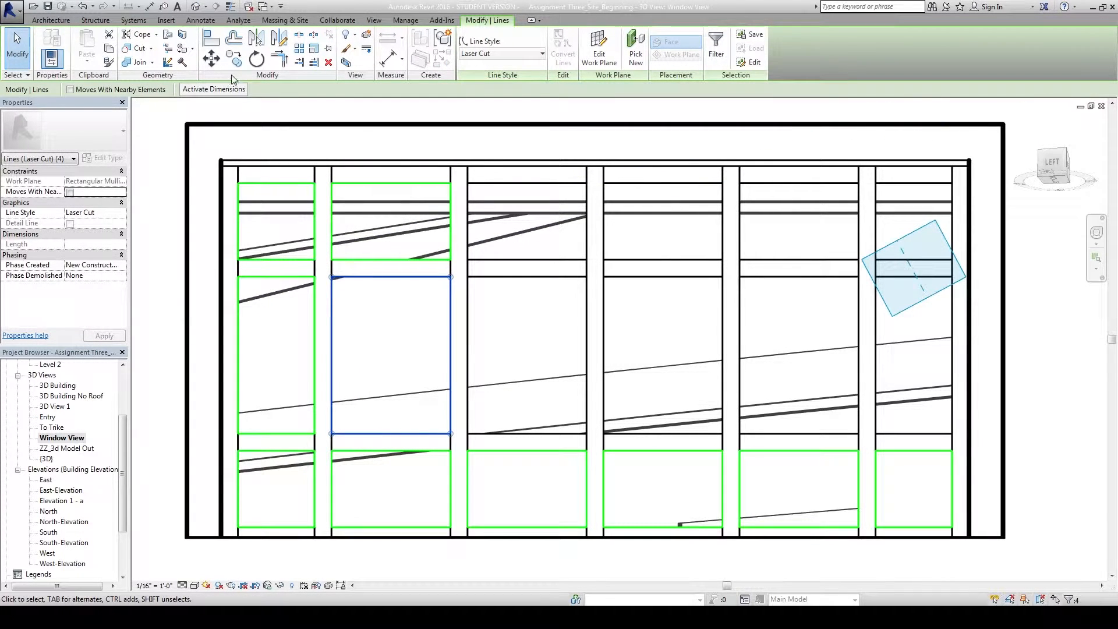
# Copy the resized middle outline into the third, fourth and remaining middle bays.
pyautogui.click(233, 60)
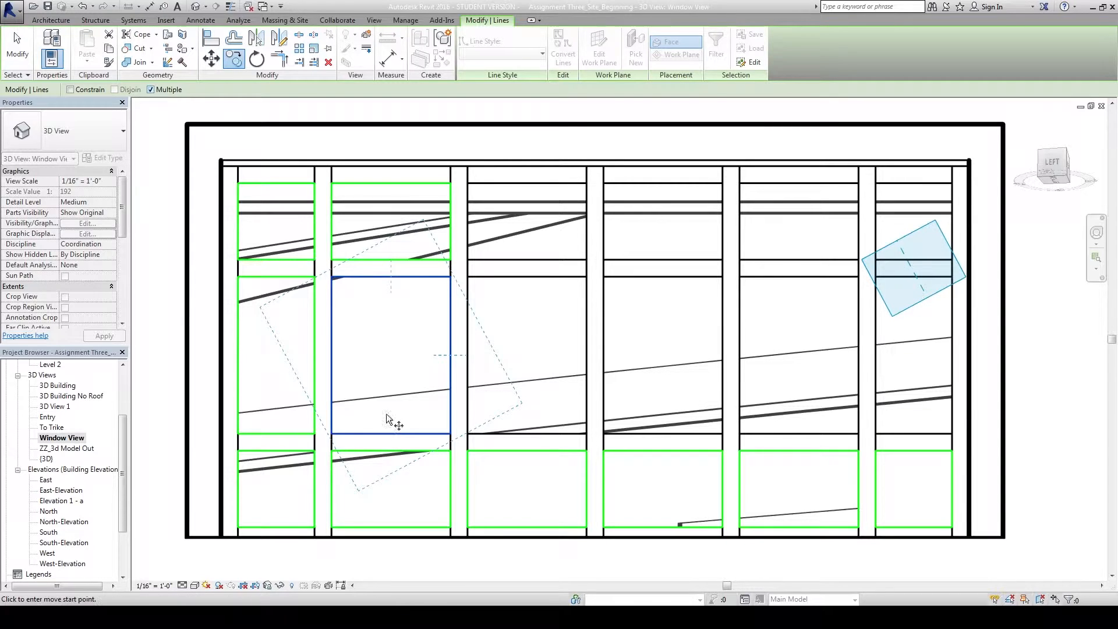
pyautogui.click(332, 433)
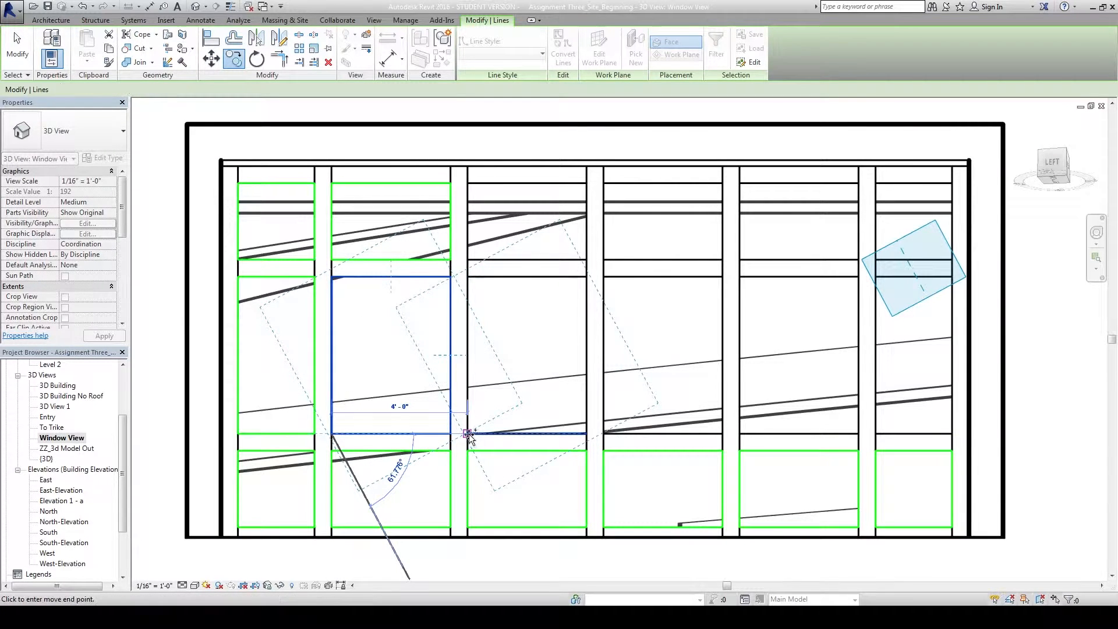
pyautogui.click(606, 435)
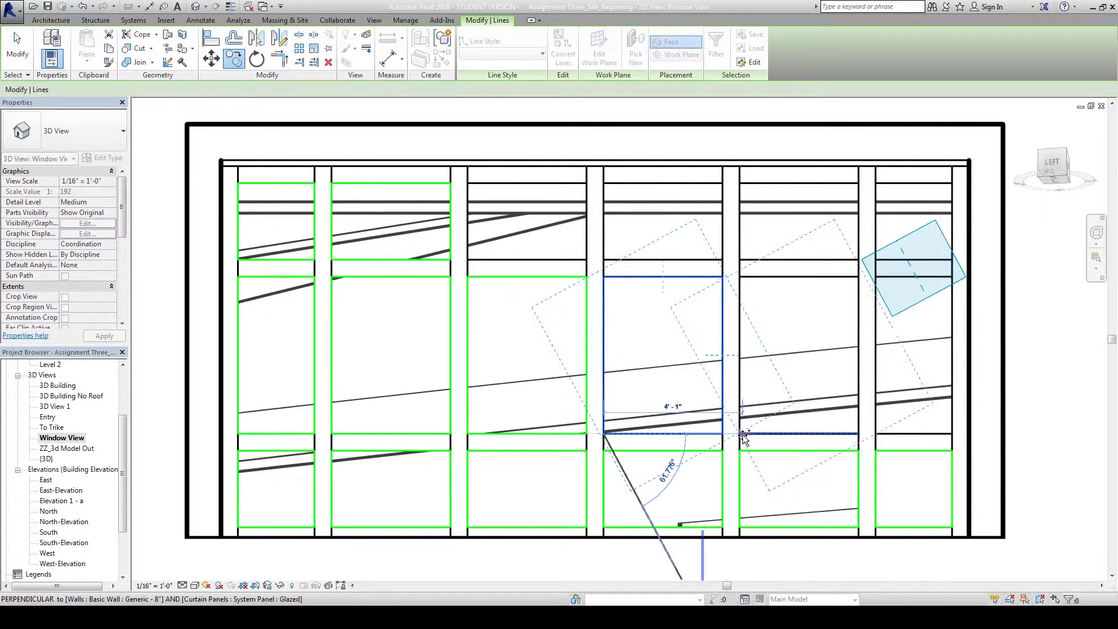
pyautogui.click(739, 434)
pyautogui.click(875, 434)
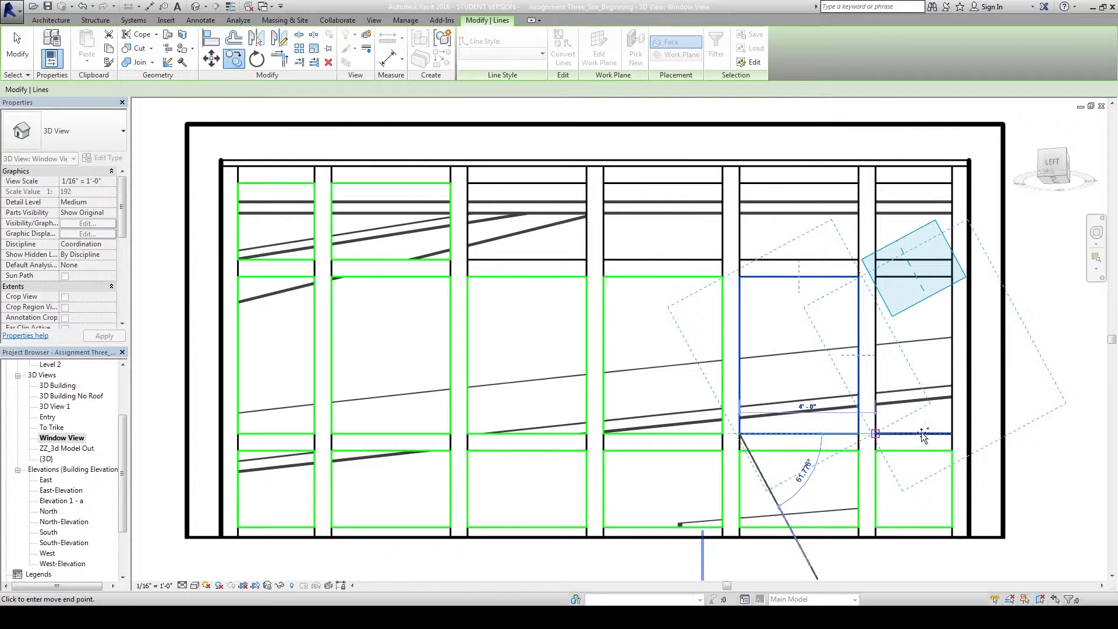
pyautogui.press('Escape')
pyautogui.press('Escape')
# In Wireframe, pull the rightmost middle outline's right edge in to the last mullion.
pyautogui.scroll(2, 978, 408)
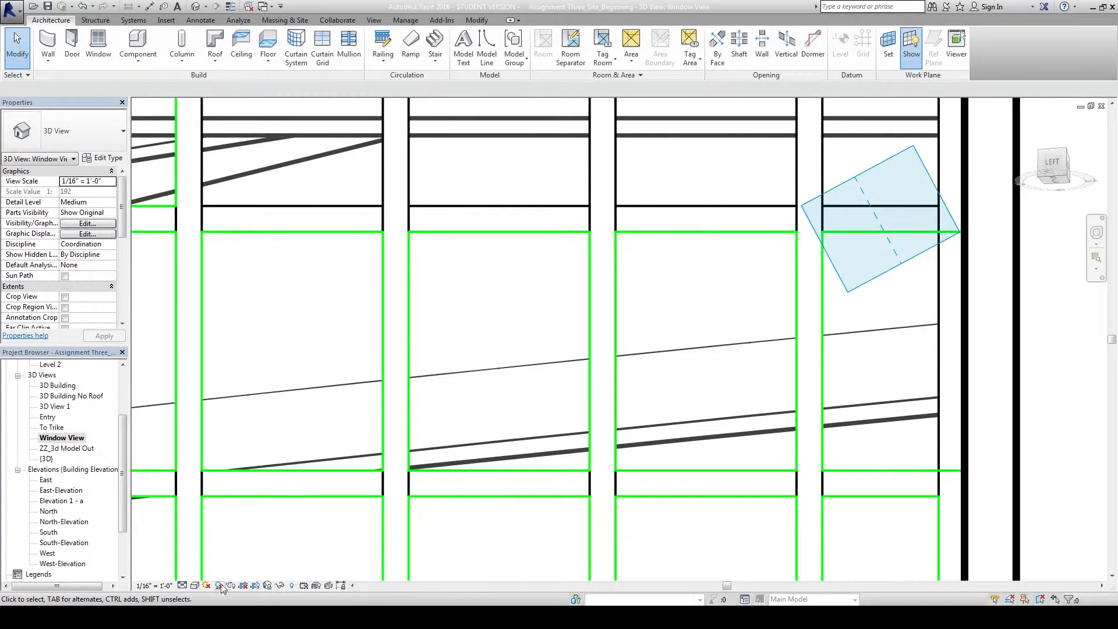
pyautogui.click(194, 585)
pyautogui.click(230, 512)
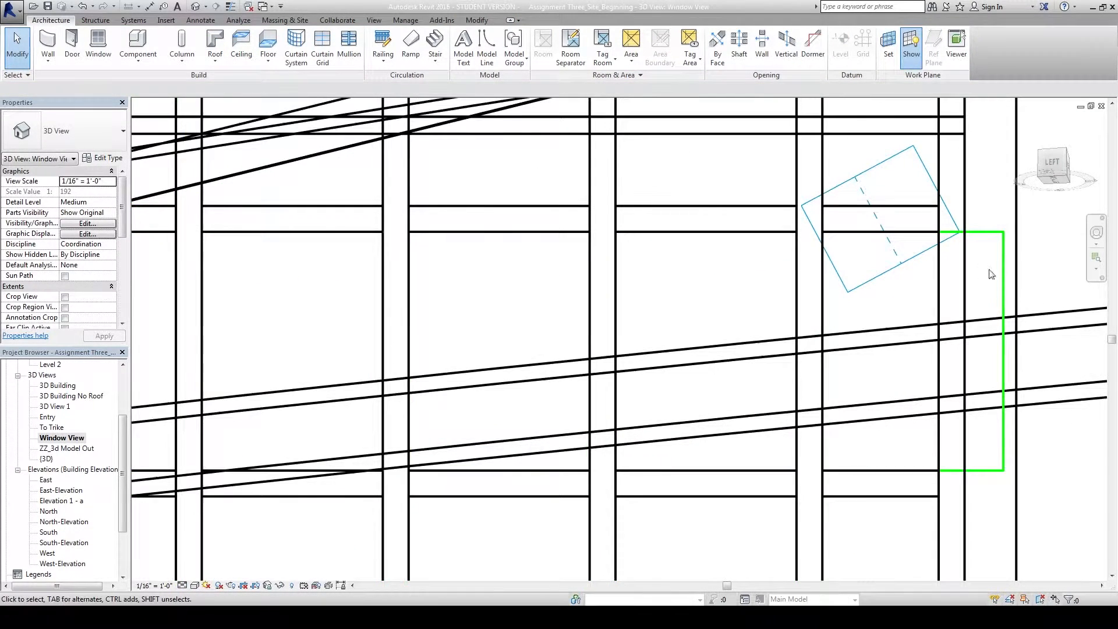
pyautogui.click(1003, 278)
pyautogui.moveTo(1002, 280); pyautogui.dragTo(938, 288)
pyautogui.press('Escape')
pyautogui.scroll(-1, 709, 256)
pyautogui.moveTo(728, 249); pyautogui.dragTo(867, 330, button='middle')
pyautogui.click(194, 585)
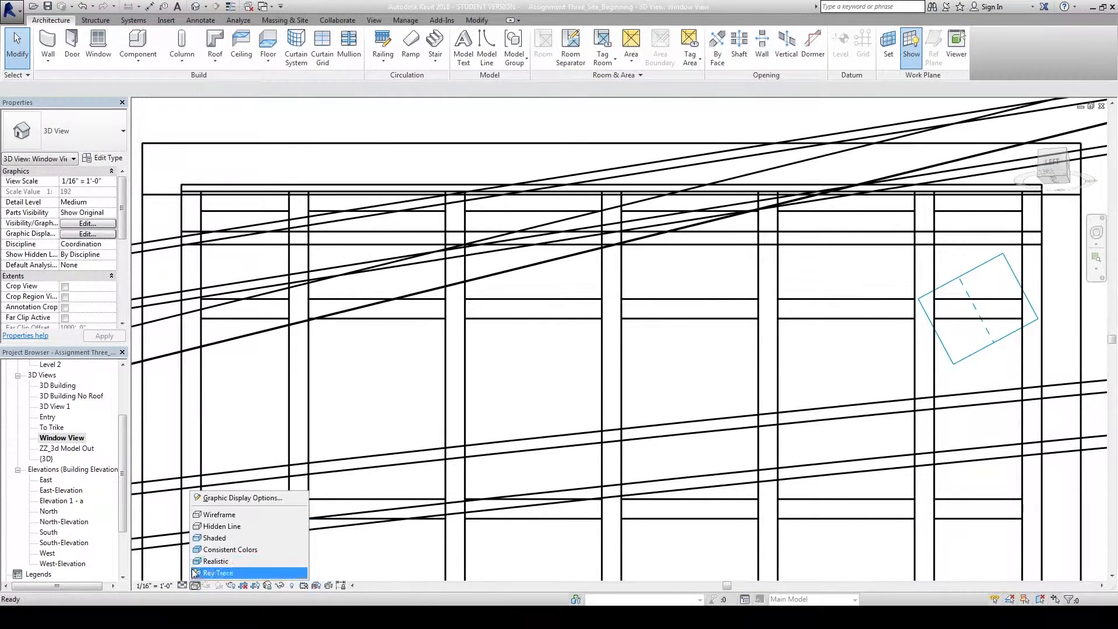
# Copy the top panel's laser-cut outline into the third through rightmost top bays.
pyautogui.click(217, 526)
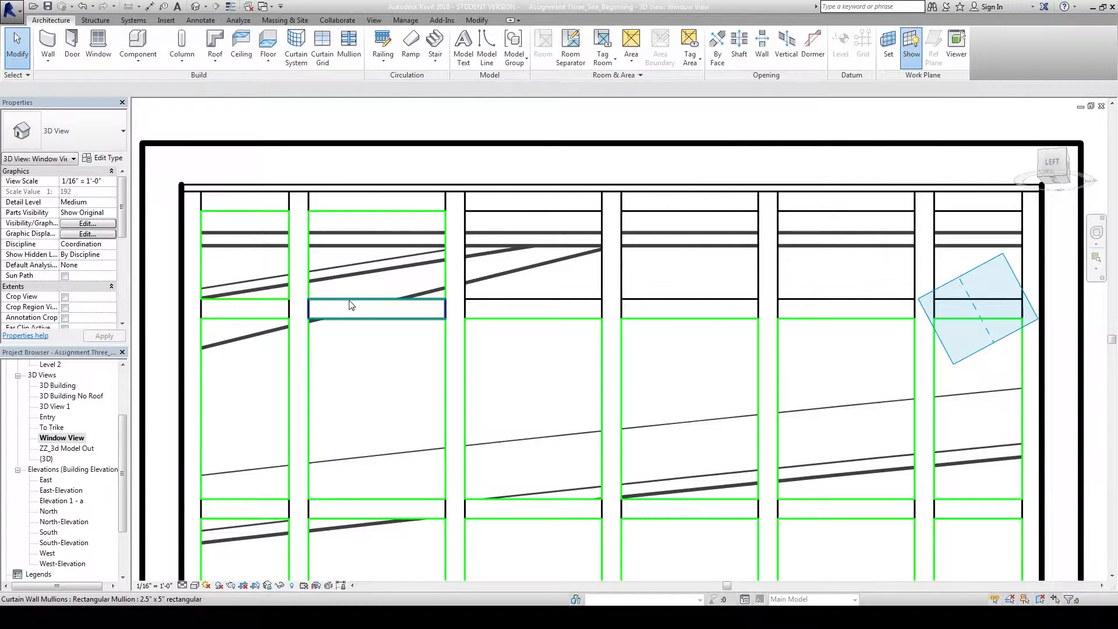
pyautogui.press('Tab')
pyautogui.click(351, 305)
pyautogui.click(233, 58)
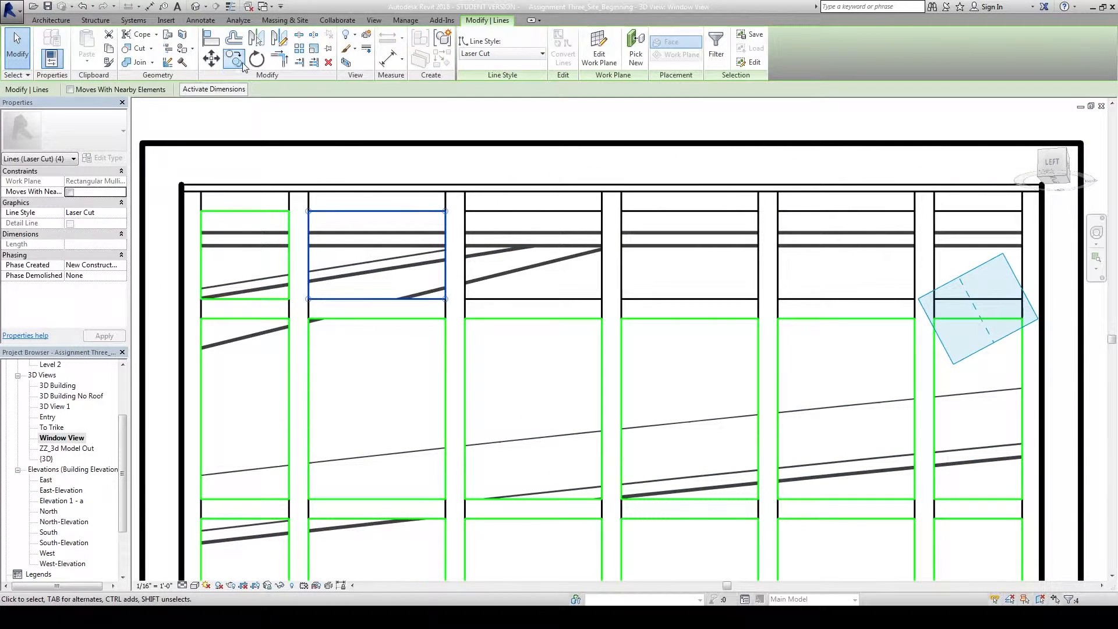
pyautogui.click(309, 211)
pyautogui.click(466, 211)
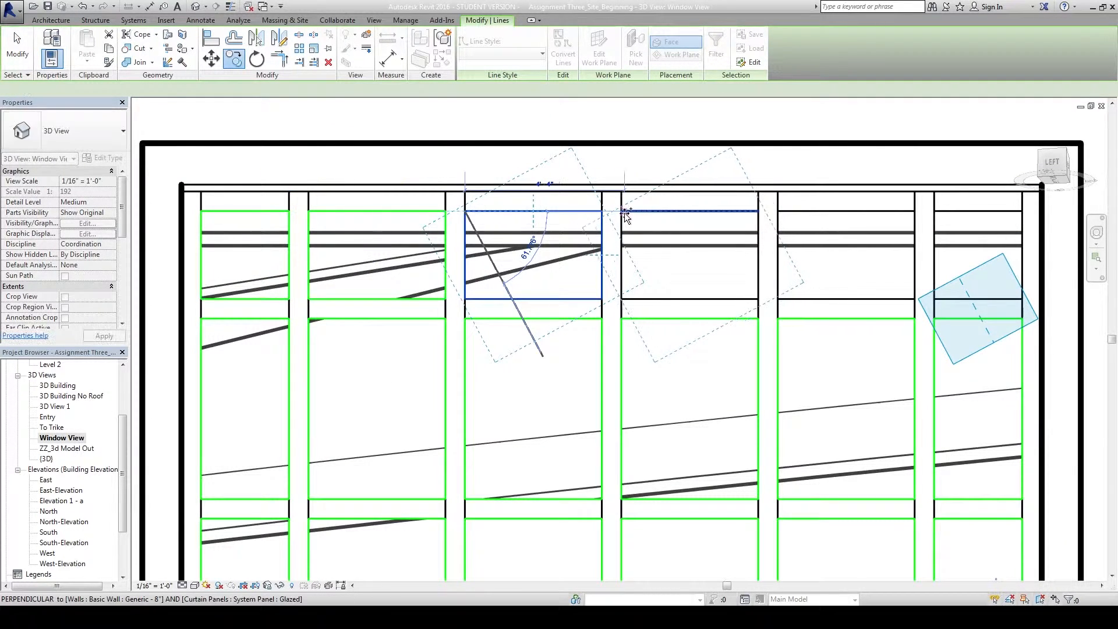
pyautogui.click(622, 211)
pyautogui.click(778, 211)
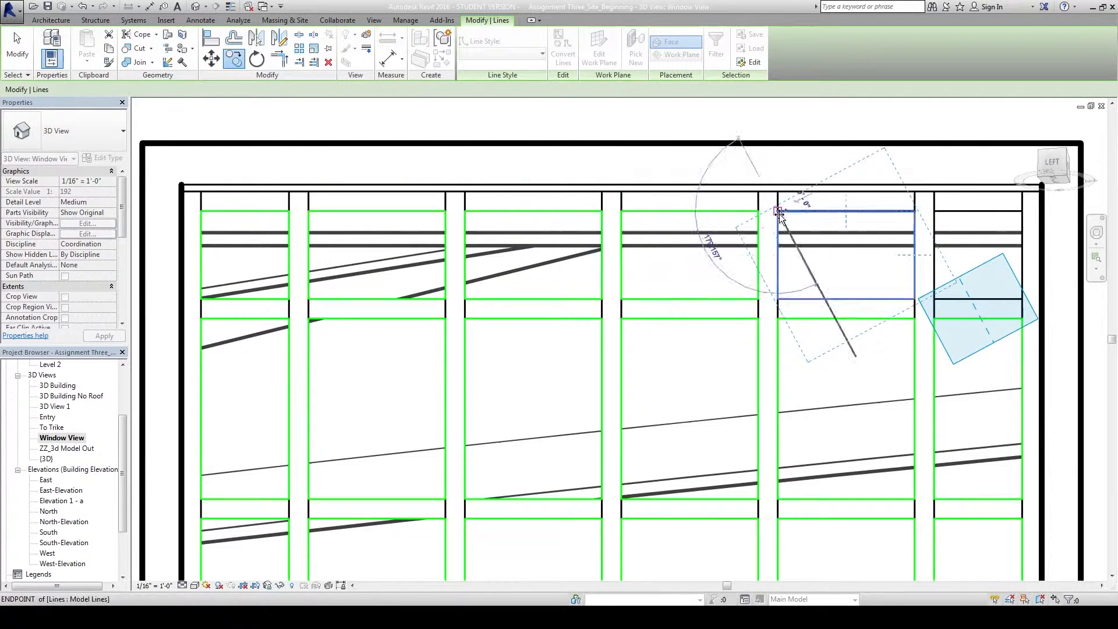
pyautogui.click(935, 211)
pyautogui.press('Escape')
# In wireframe, slide the short vertical laser-cut line left onto the mullion edge.
pyautogui.moveTo(900, 276); pyautogui.dragTo(489, 274, button='middle')
pyautogui.click(196, 587)
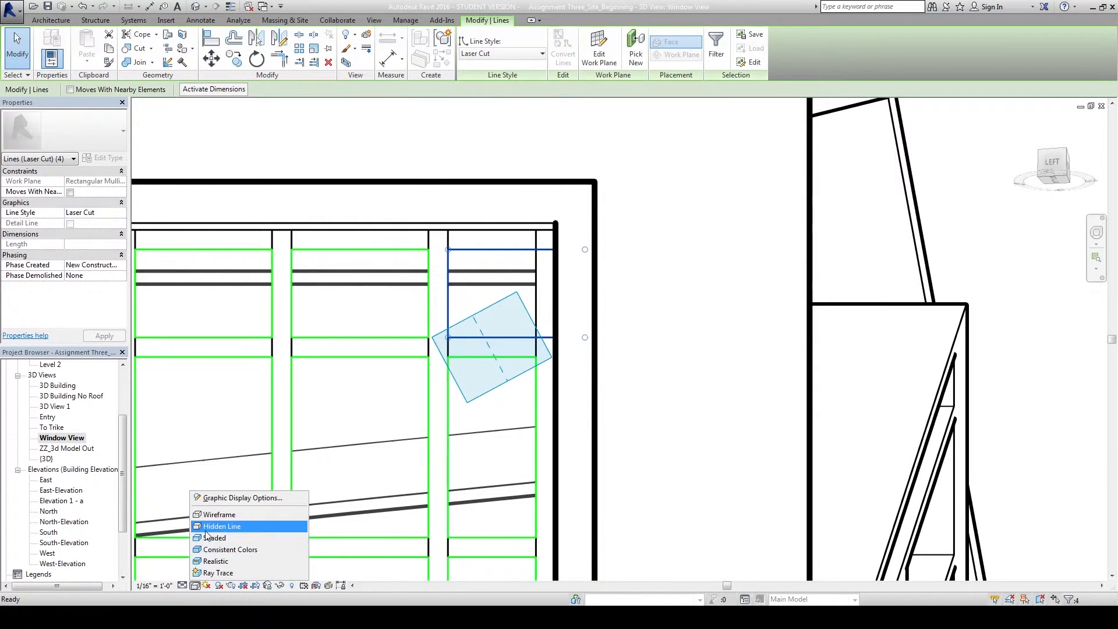
pyautogui.click(220, 513)
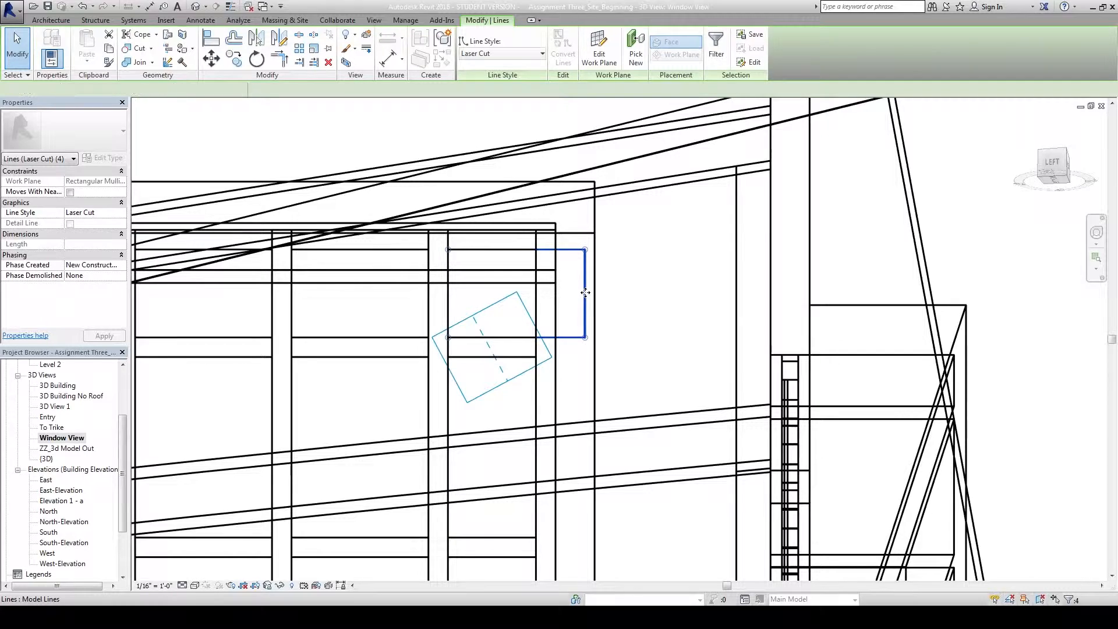
pyautogui.click(589, 294)
pyautogui.moveTo(585, 294); pyautogui.dragTo(537, 295)
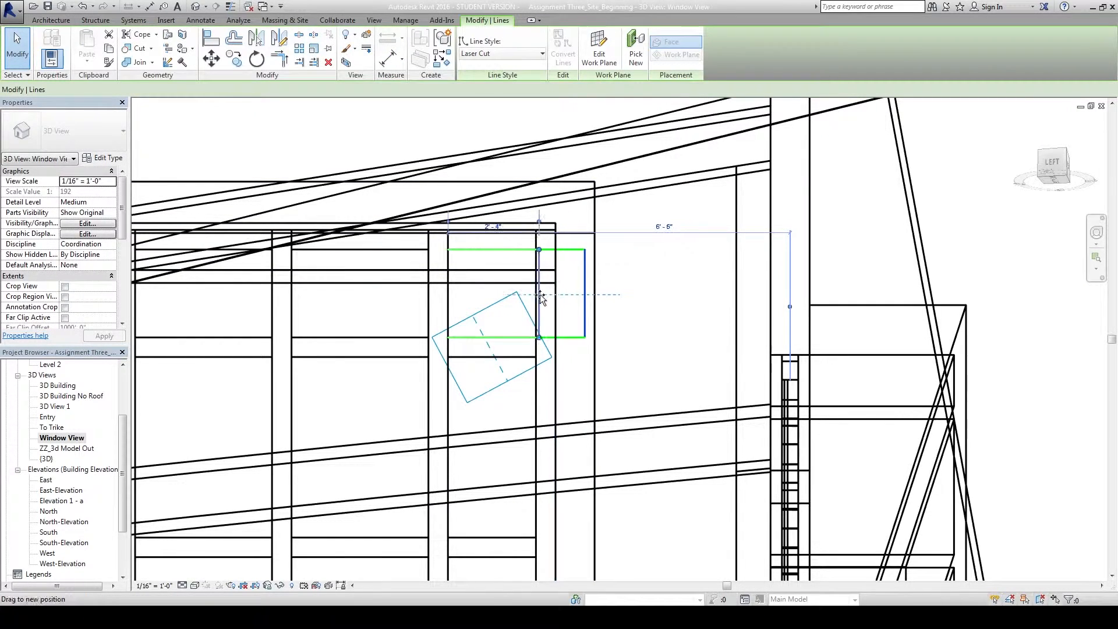
pyautogui.press('Escape')
pyautogui.scroll(-1, 457, 326)
pyautogui.moveTo(523, 330); pyautogui.dragTo(694, 320, button='middle')
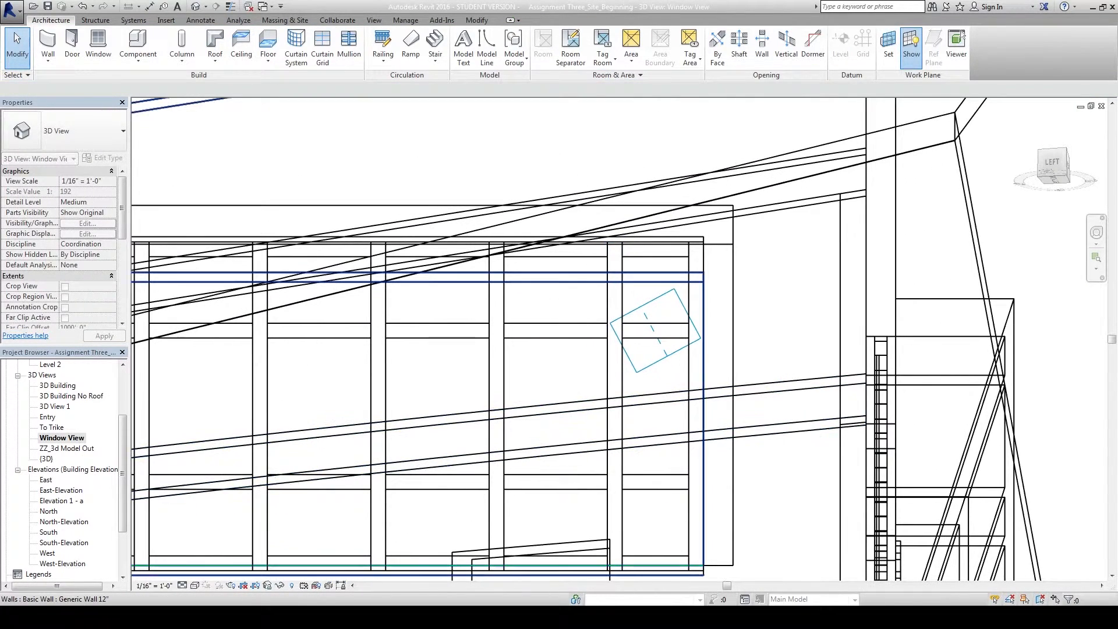
# Switch to Hidden Line, frame the whole window, and select a green laser-cut line for hide/isolate.
pyautogui.click(197, 585)
pyautogui.click(207, 528)
pyautogui.scroll(-2, 295, 440)
pyautogui.moveTo(350, 432); pyautogui.dragTo(567, 377, button='middle')
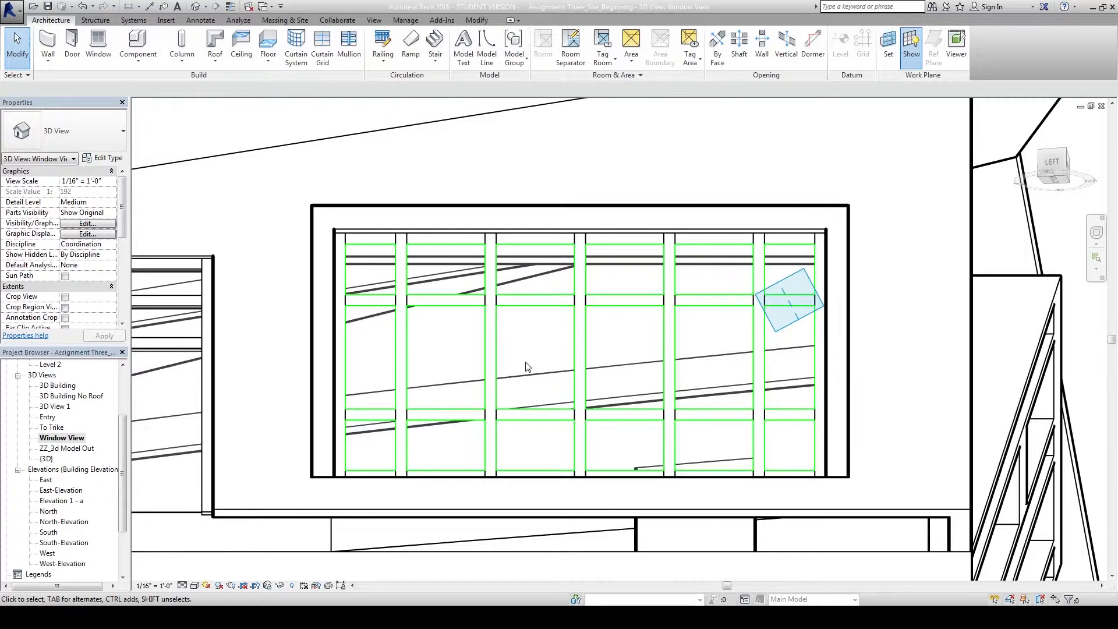
pyautogui.click(440, 312)
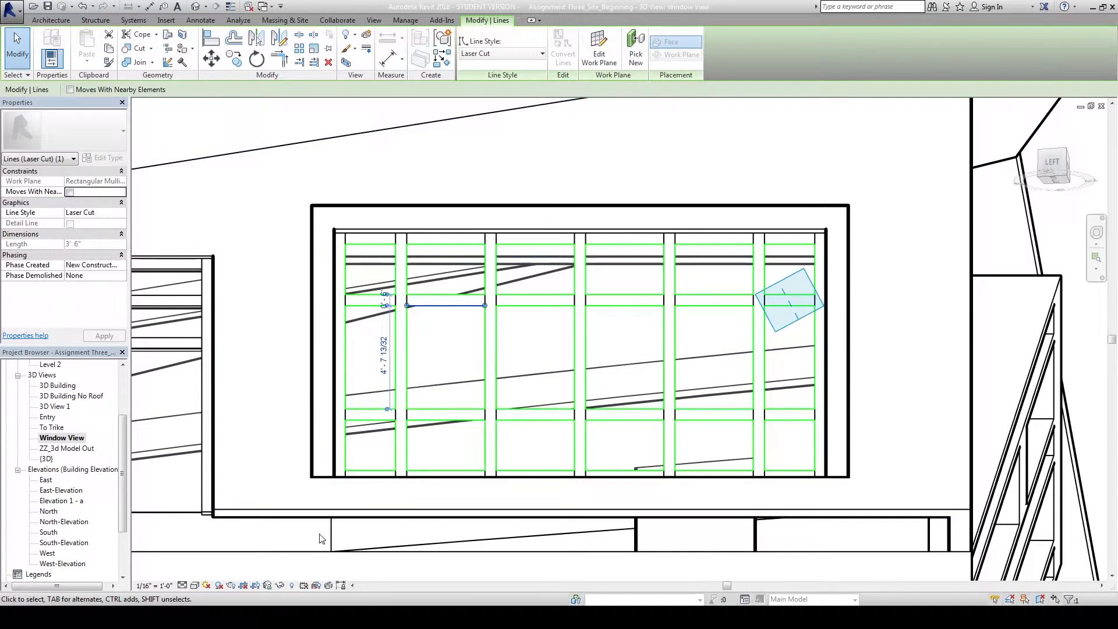
pyautogui.click(278, 586)
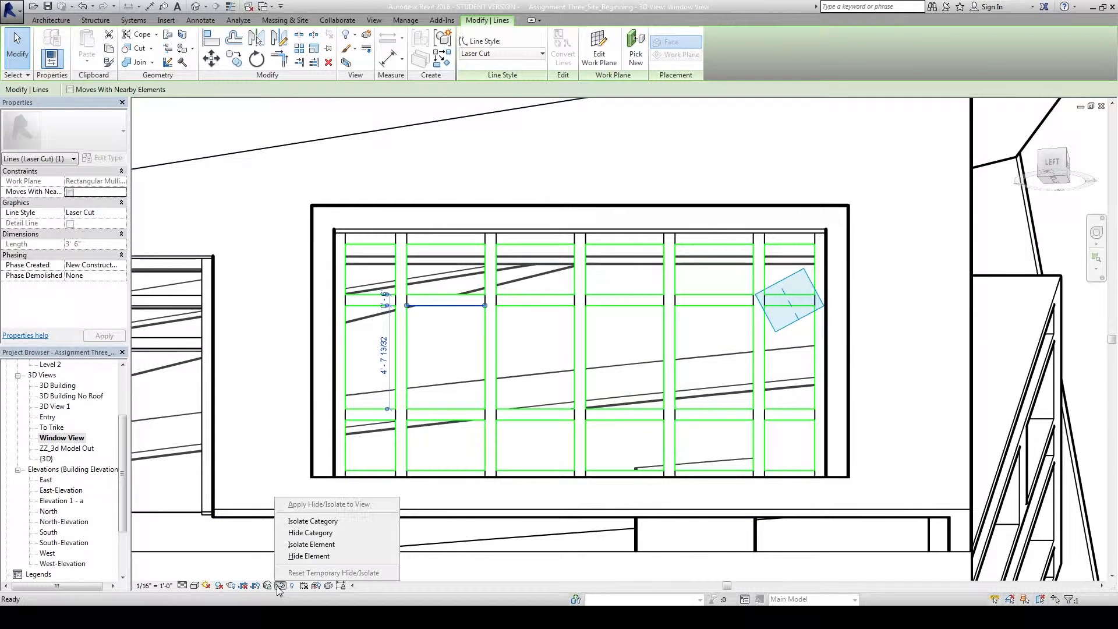
# Isolate the Laser Cut category and cut all 76 outline lines to the clipboard.
pyautogui.click(304, 524)
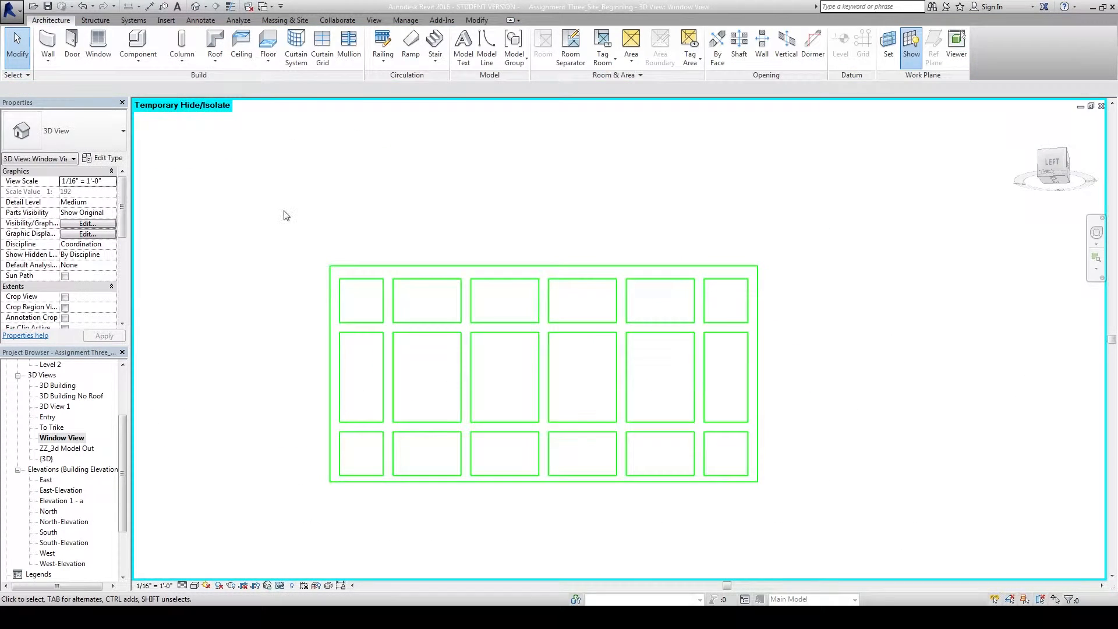
pyautogui.moveTo(282, 211); pyautogui.dragTo(802, 521)
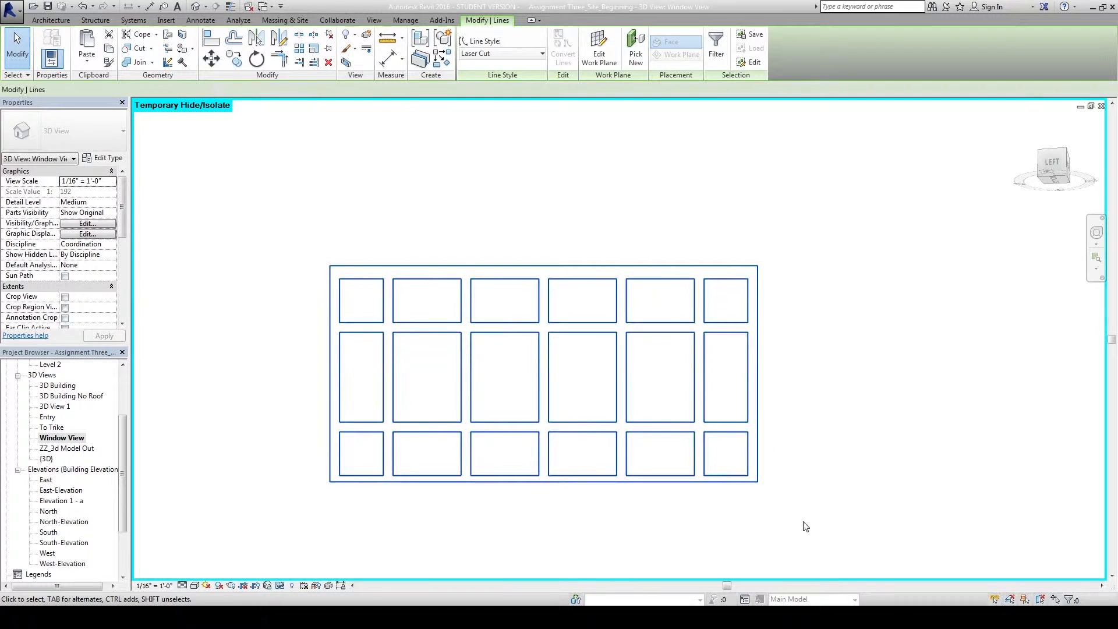
pyautogui.click(108, 36)
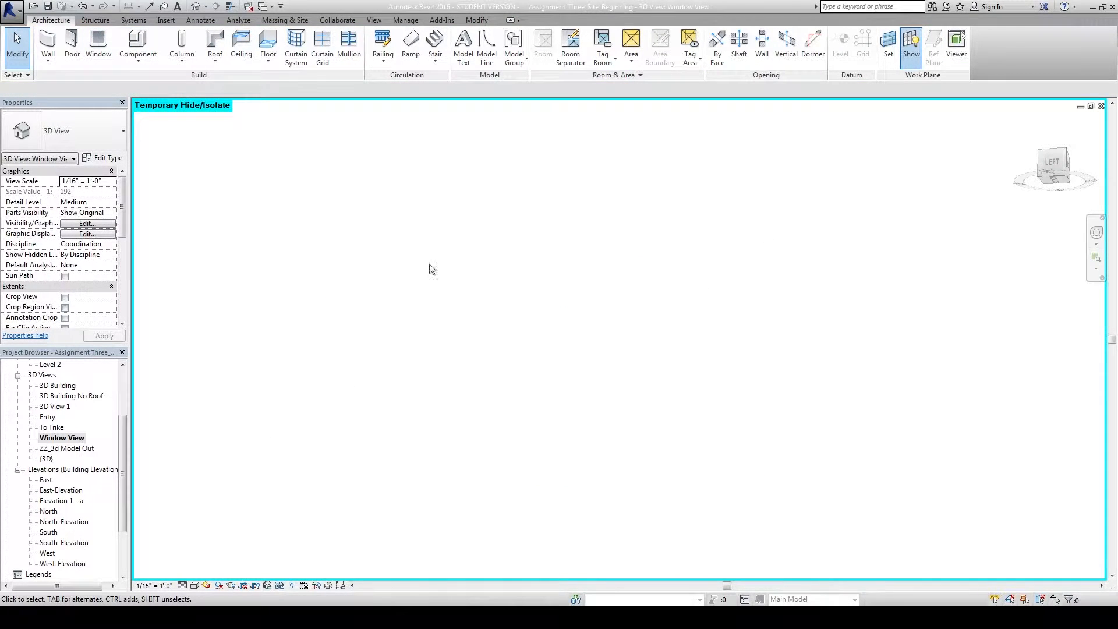
pyautogui.click(280, 587)
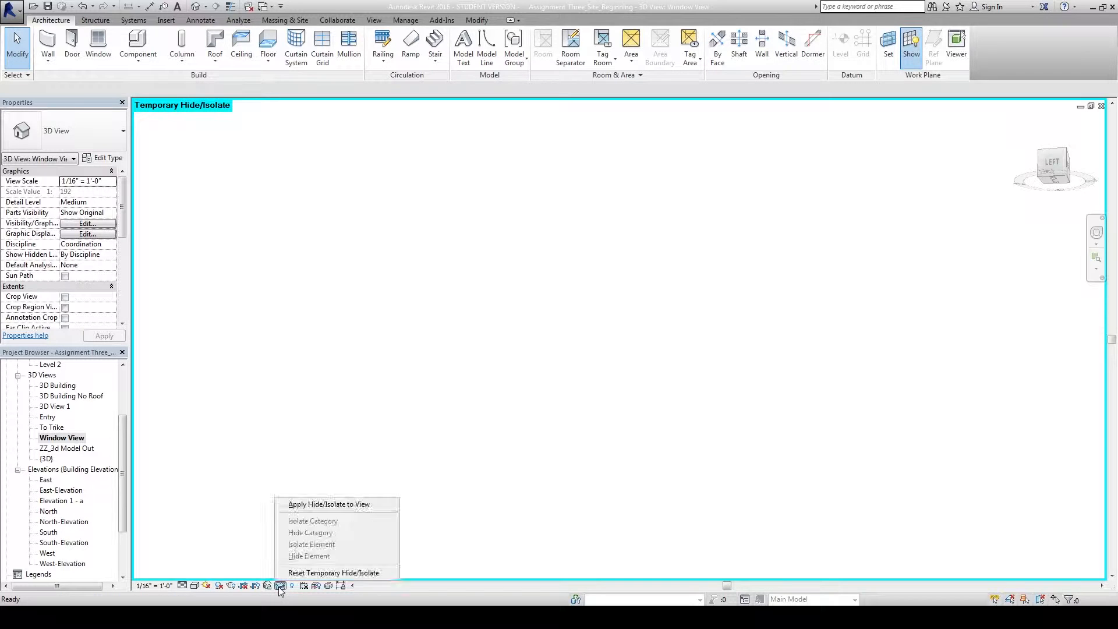
# Reset the temporary isolate and open South-Elevation near the existing green window frames.
pyautogui.click(287, 573)
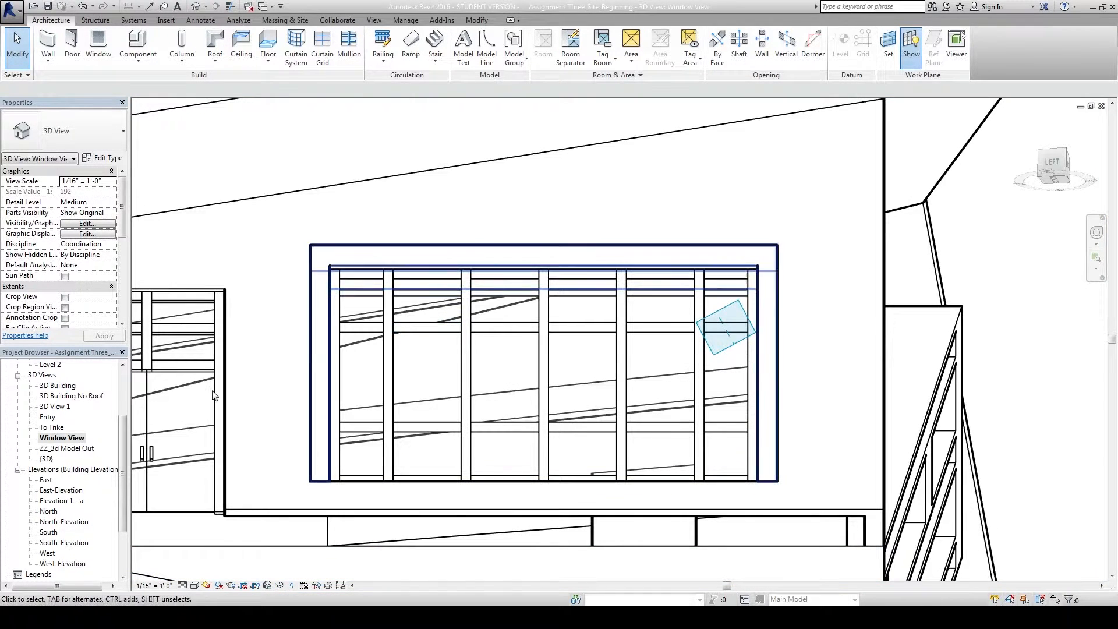
pyautogui.doubleClick(72, 544)
pyautogui.moveTo(696, 274); pyautogui.dragTo(820, 364, button='middle')
pyautogui.scroll(3, 527, 315)
pyautogui.moveTo(529, 316); pyautogui.dragTo(563, 321, button='middle')
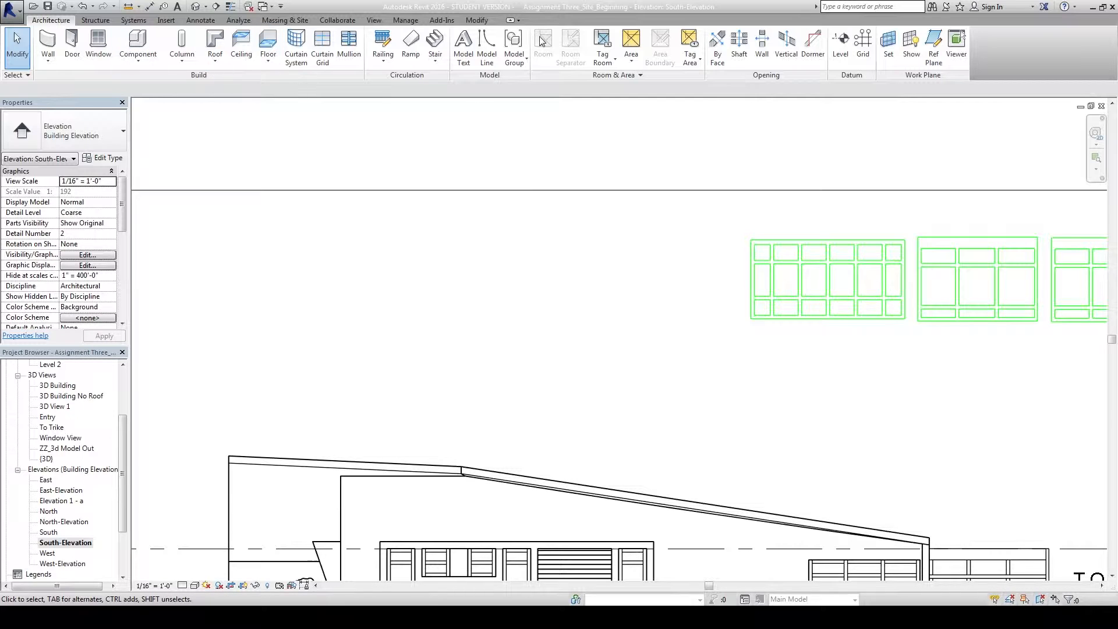
# Paste the cut window outline from the clipboard.
pyautogui.click(477, 21)
pyautogui.click(80, 65)
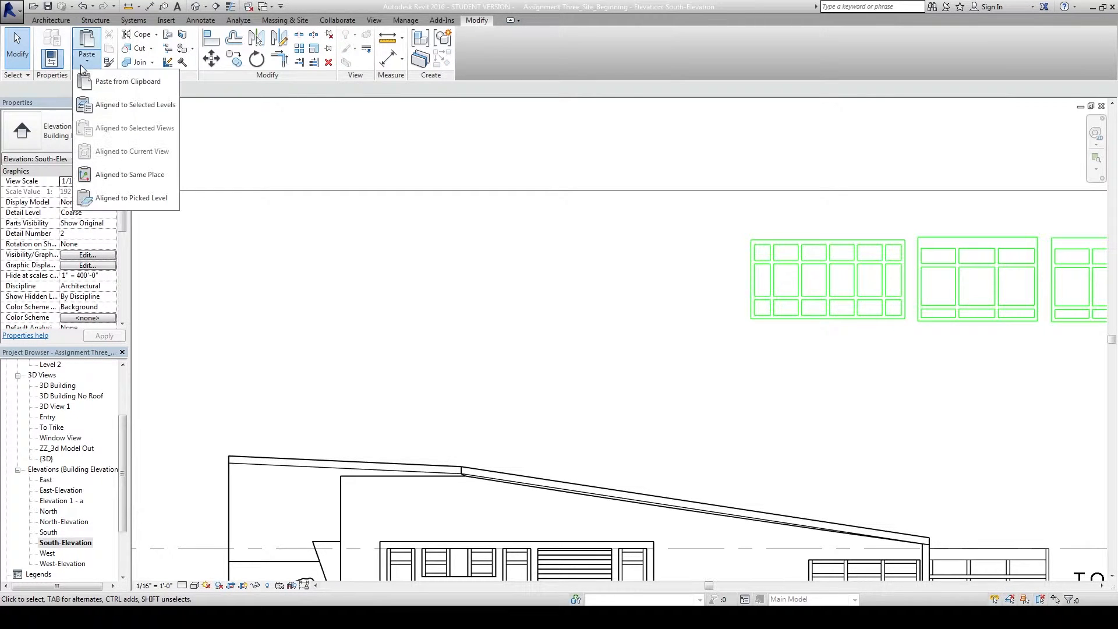
pyautogui.click(113, 81)
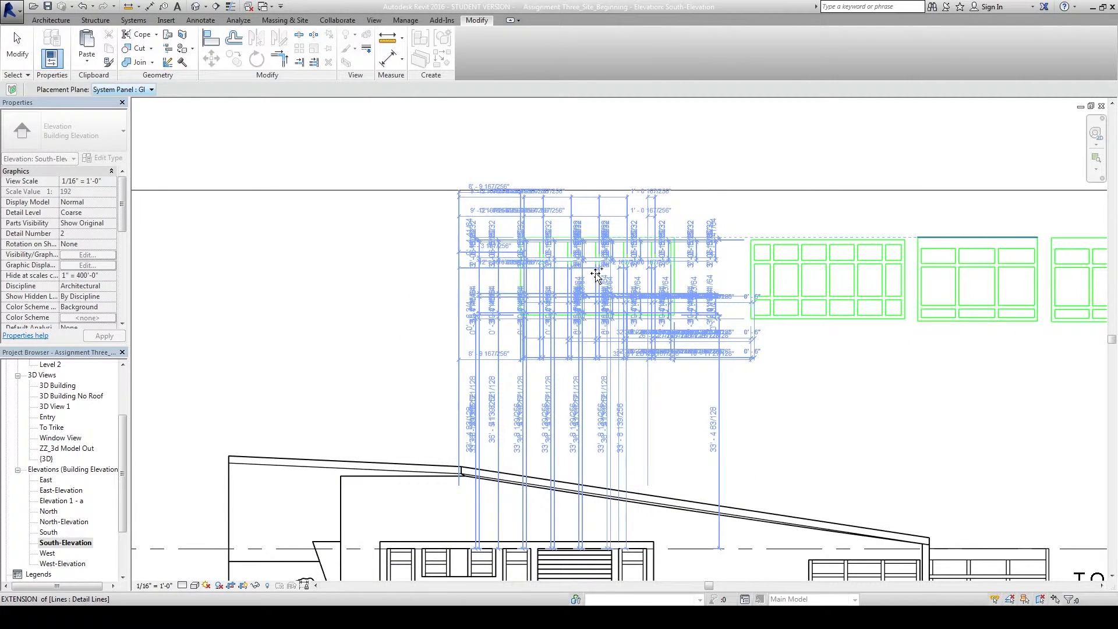
# Drop the pasted outline left of the existing green frames.
pyautogui.click(596, 273)
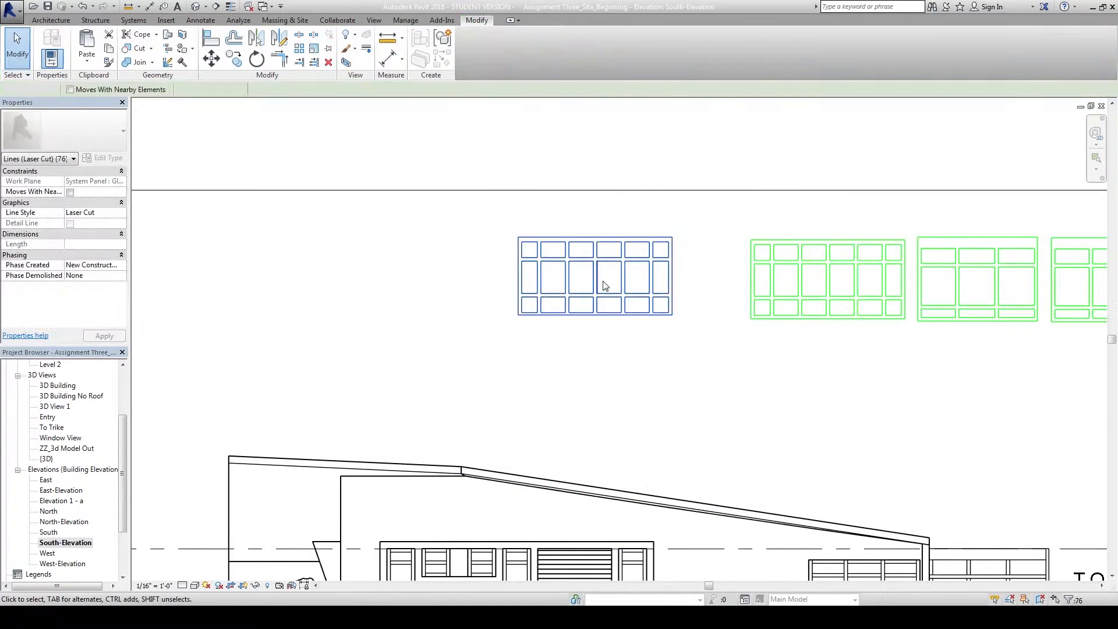
pyautogui.press('Escape')
pyautogui.scroll(2, 599, 287)
# Convert the 76 pasted model lines to detail lines.
pyautogui.moveTo(443, 200); pyautogui.dragTo(729, 358)
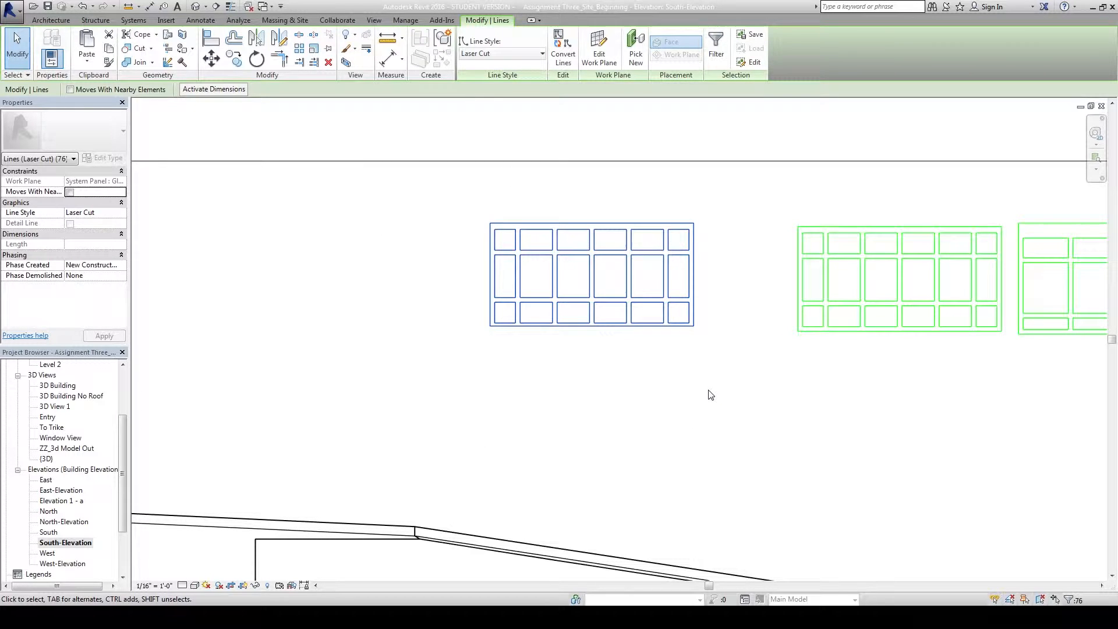
pyautogui.click(564, 57)
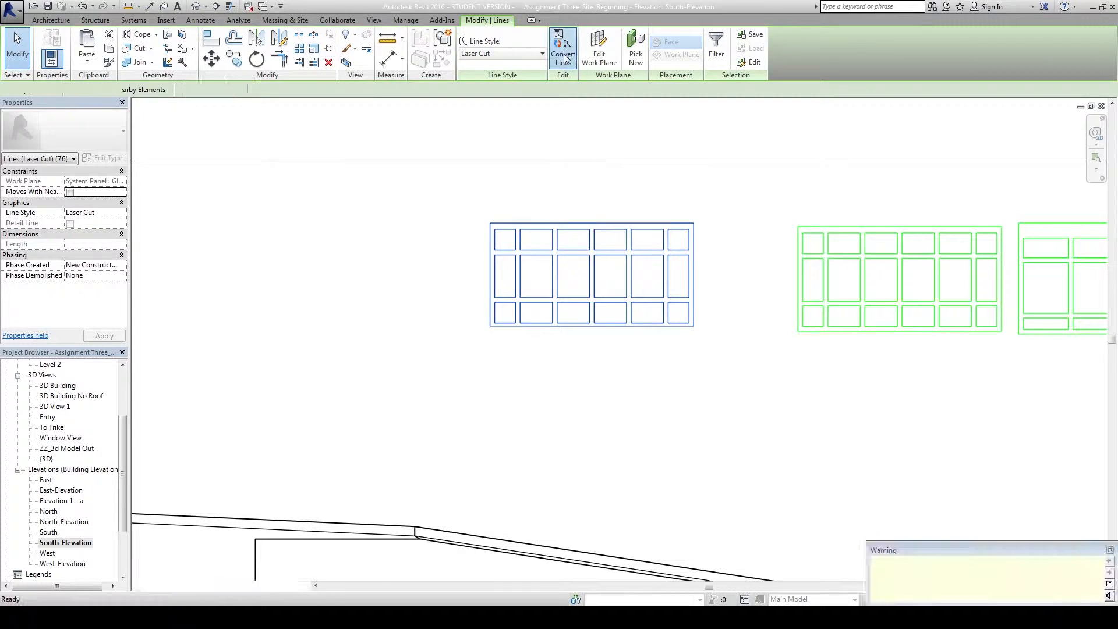
pyautogui.click(716, 421)
pyautogui.click(694, 285)
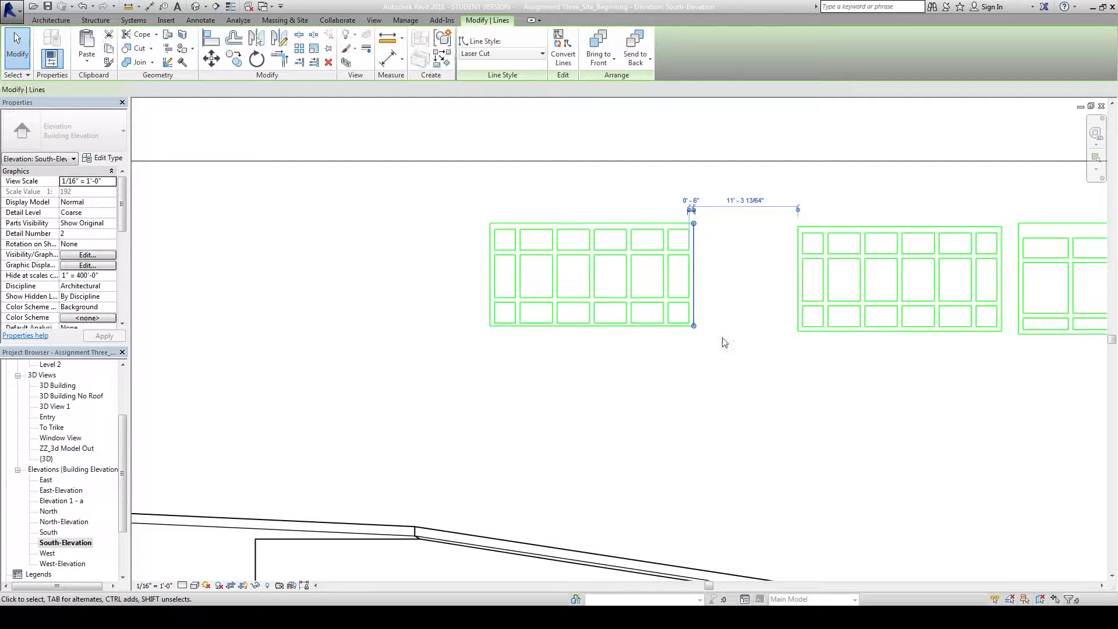
pyautogui.click(427, 225)
pyautogui.moveTo(444, 242); pyautogui.dragTo(431, 255, button='middle')
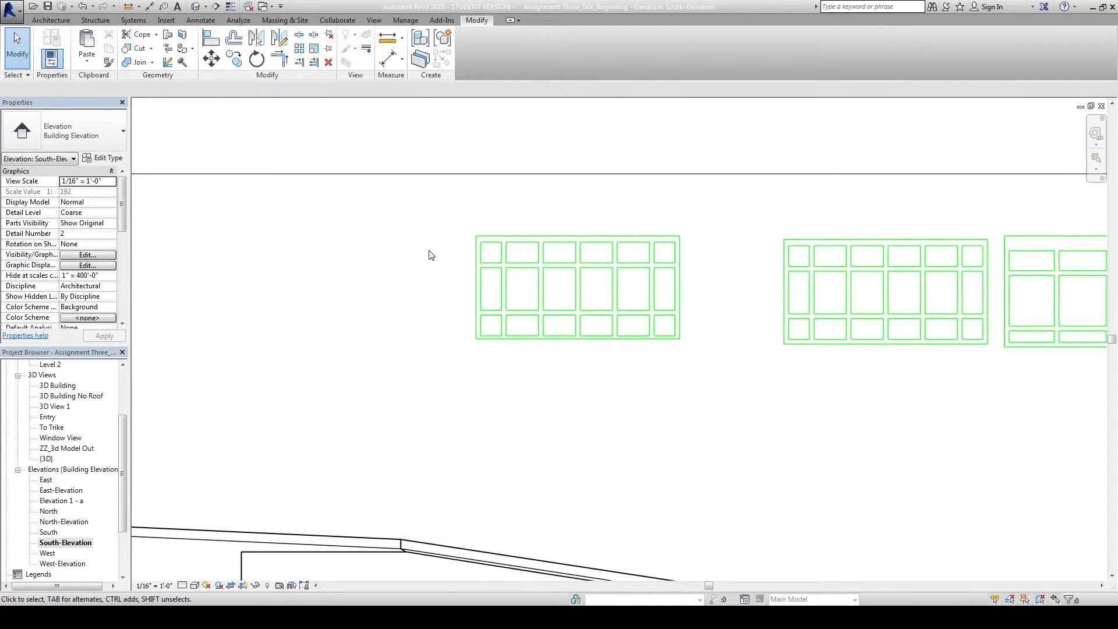
# Check the building from another angle in the default {3D} view.
pyautogui.click(197, 10)
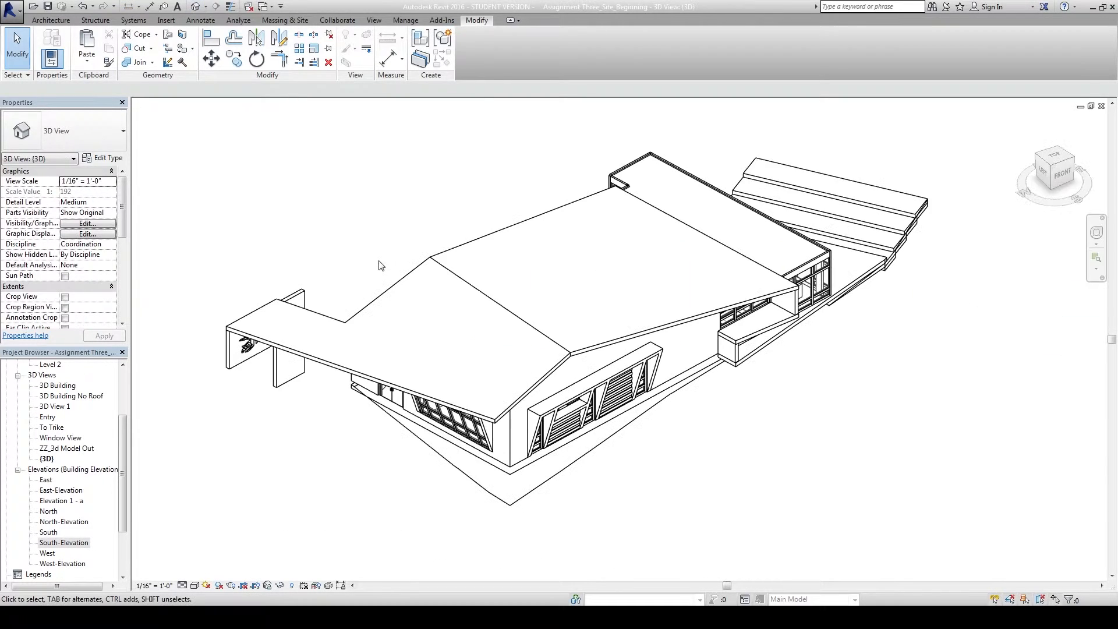
pyautogui.keyDown('shift'); pyautogui.moveTo(384, 273); pyautogui.dragTo(346, 206, button='middle'); pyautogui.keyUp('shift')
pyautogui.moveTo(348, 236); pyautogui.dragTo(346, 242, button='middle')
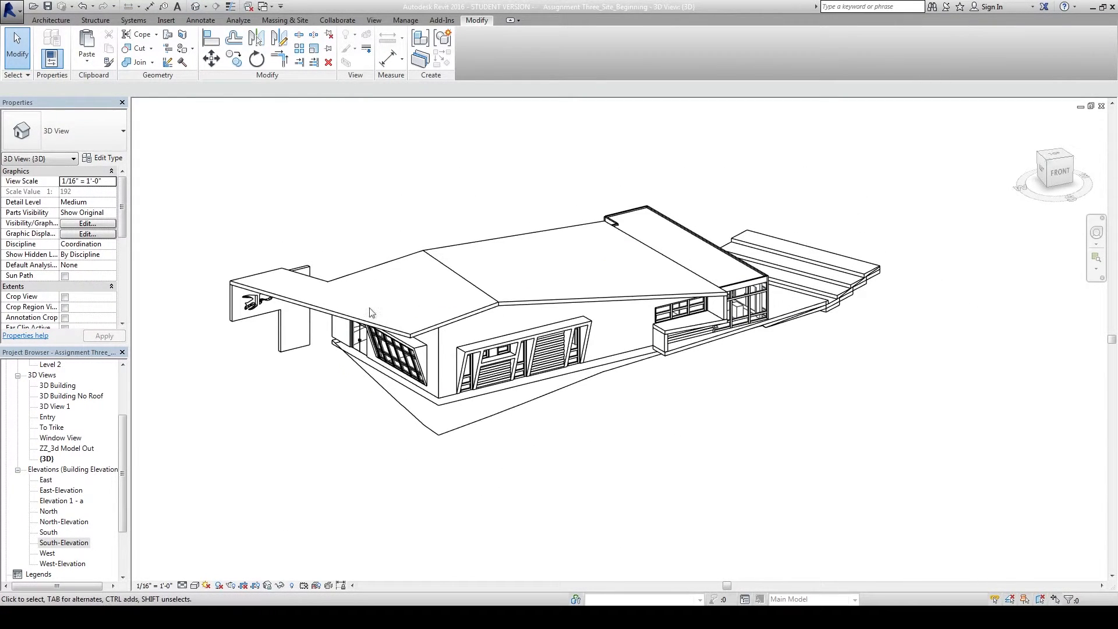
# Back in South-Elevation, shift the left window outline right beside the other green frames.
pyautogui.click(127, 490)
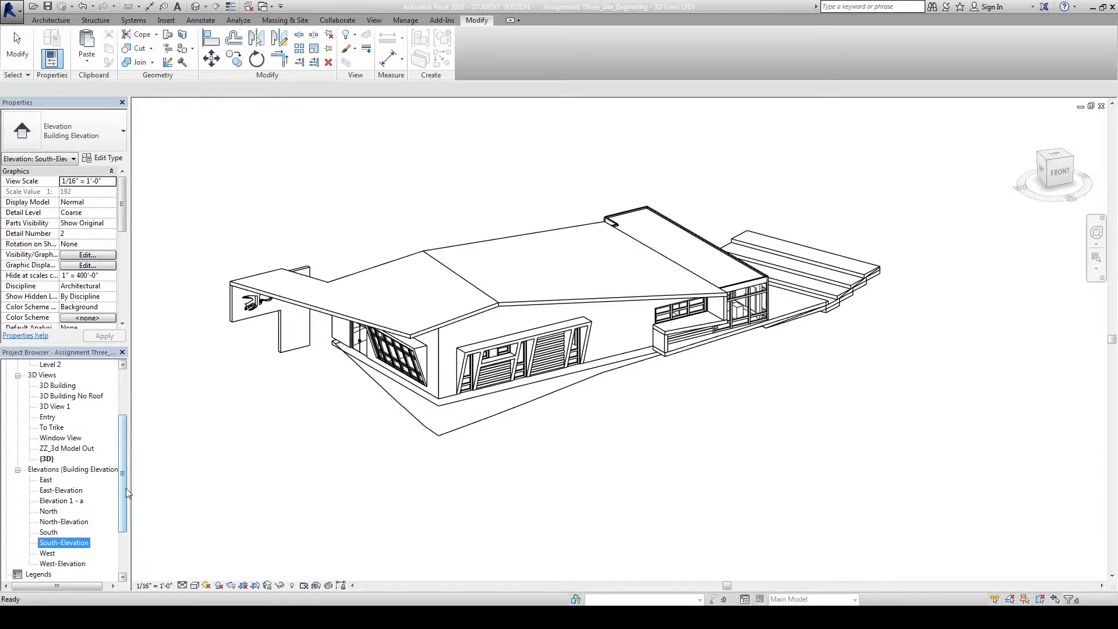
pyautogui.doubleClick(72, 543)
pyautogui.scroll(-2, 776, 399)
pyautogui.moveTo(776, 400); pyautogui.dragTo(489, 369, button='middle')
pyautogui.moveTo(228, 224); pyautogui.dragTo(436, 344)
pyautogui.moveTo(425, 291); pyautogui.dragTo(490, 293)
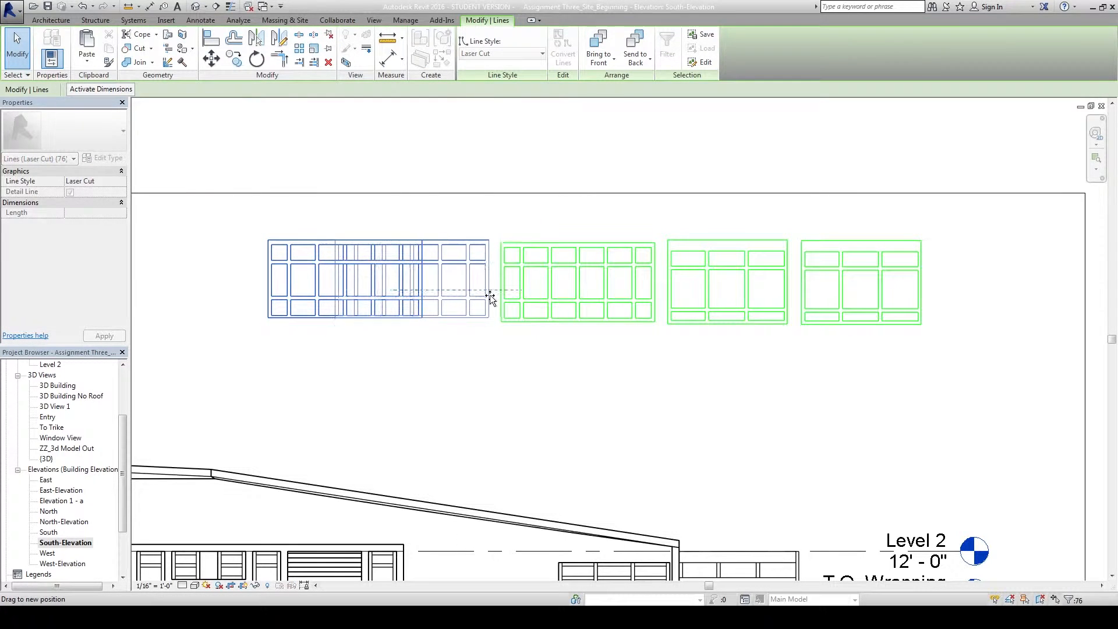
pyautogui.click(544, 378)
pyautogui.scroll(-1, 553, 374)
pyautogui.moveTo(575, 374); pyautogui.dragTo(677, 319, button='middle')
pyautogui.scroll(-1, 606, 338)
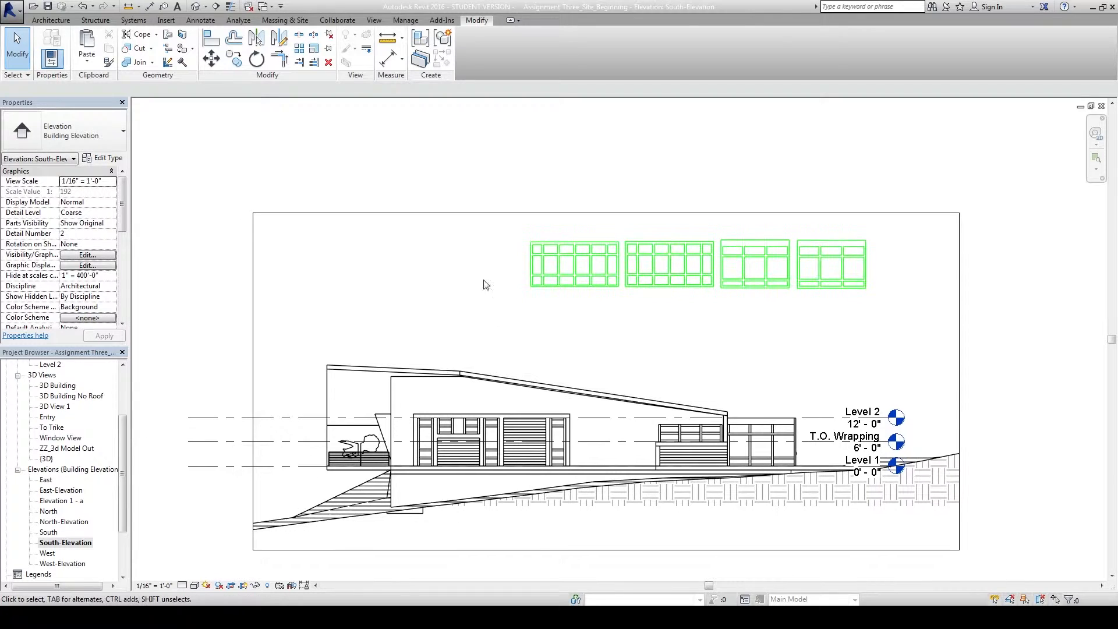
# Pull the crop region's bottom, left and right edges in to frame only the four outlines.
pyautogui.click(473, 213)
pyautogui.click(608, 552)
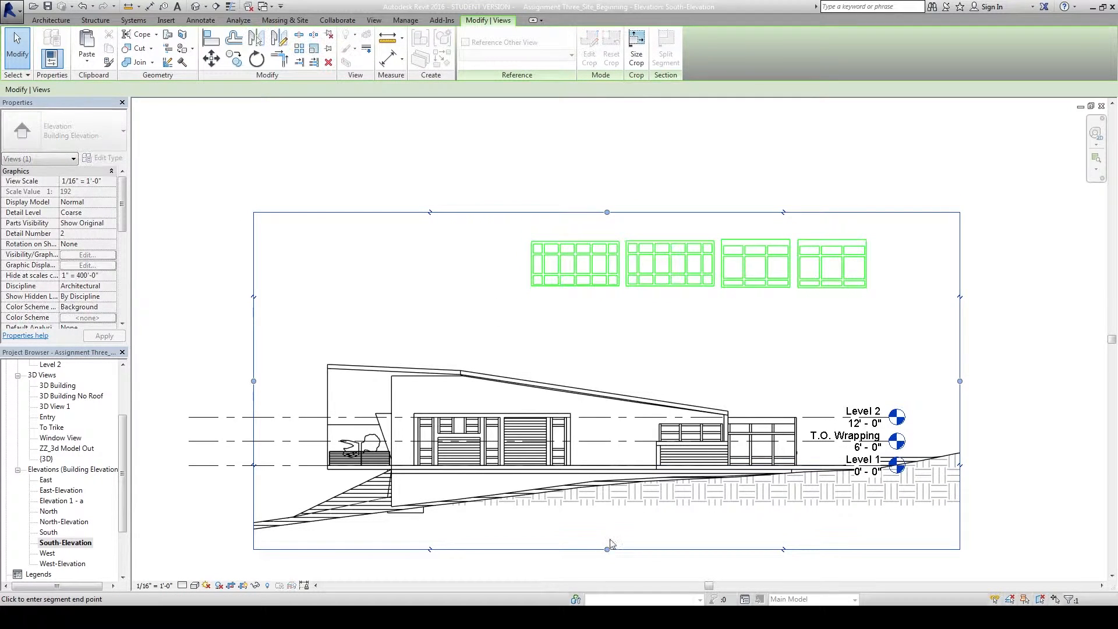
pyautogui.moveTo(621, 359); pyautogui.dragTo(618, 316)
pyautogui.click(618, 316)
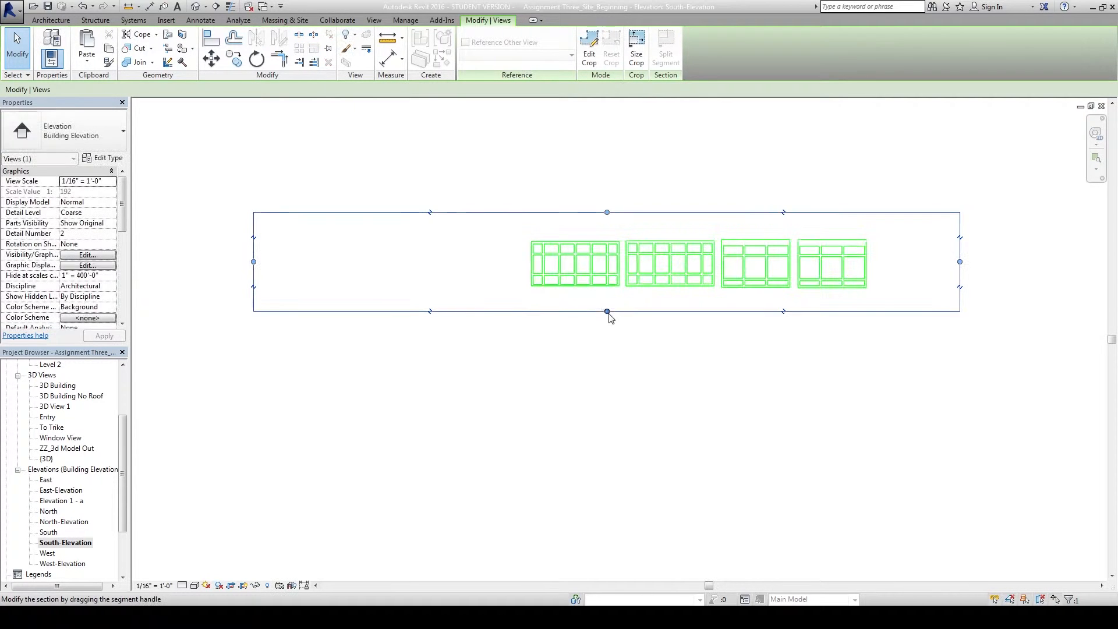
pyautogui.click(253, 261)
pyautogui.click(499, 261)
pyautogui.click(959, 262)
pyautogui.click(887, 263)
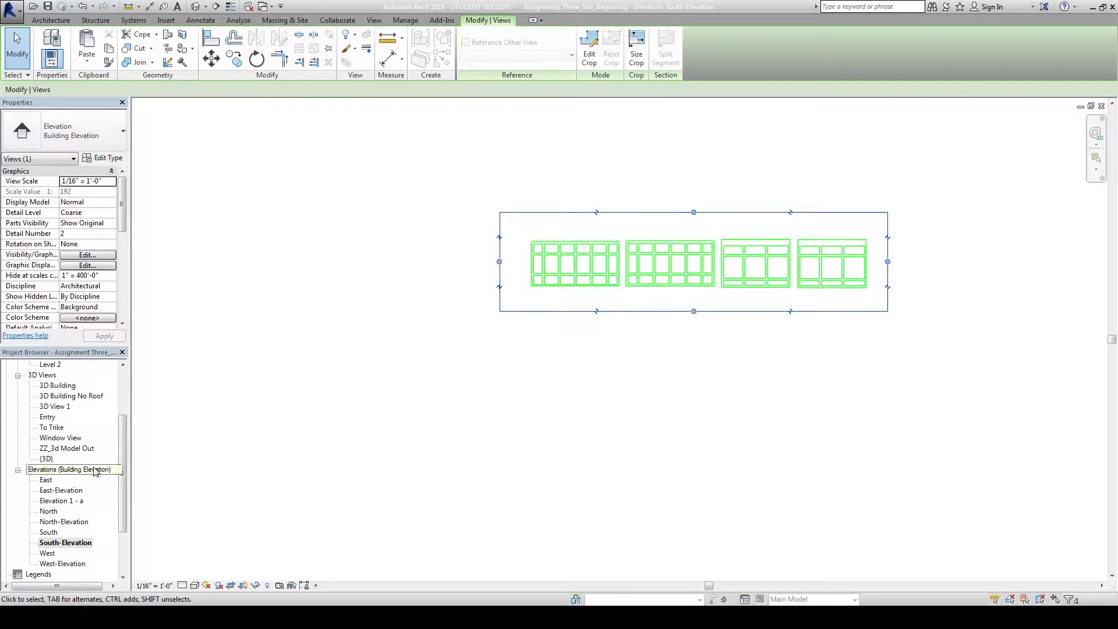
pyautogui.moveTo(123, 455); pyautogui.dragTo(122, 491)
pyautogui.click(36, 532)
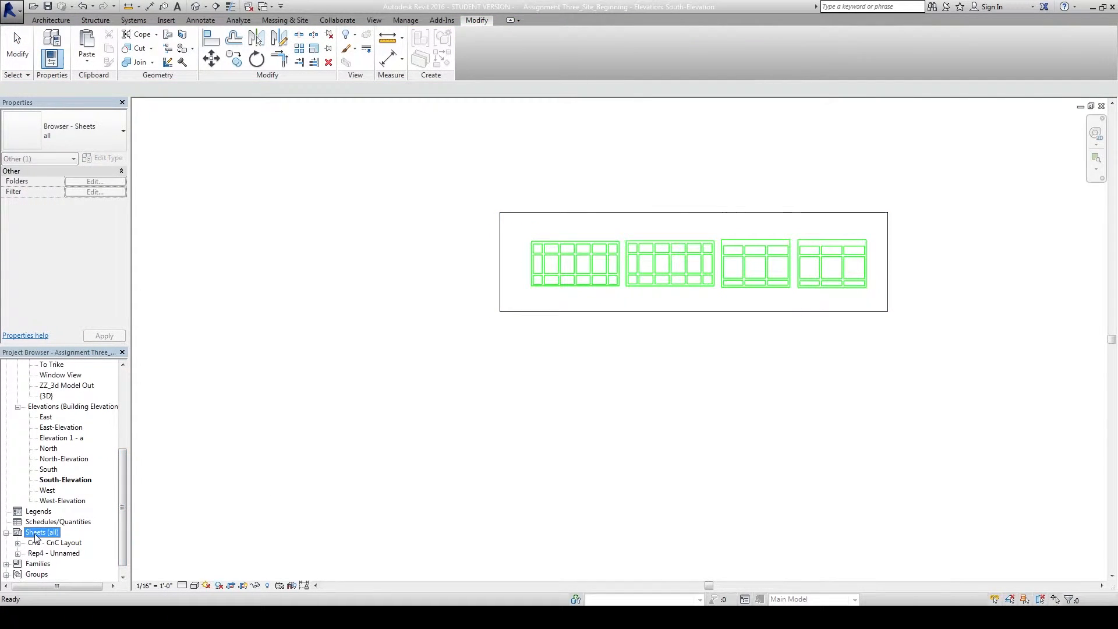
# Create a new sheet with the 24x18 Laser Sheet titleblock.
pyautogui.rightClick(36, 532)
pyautogui.click(66, 542)
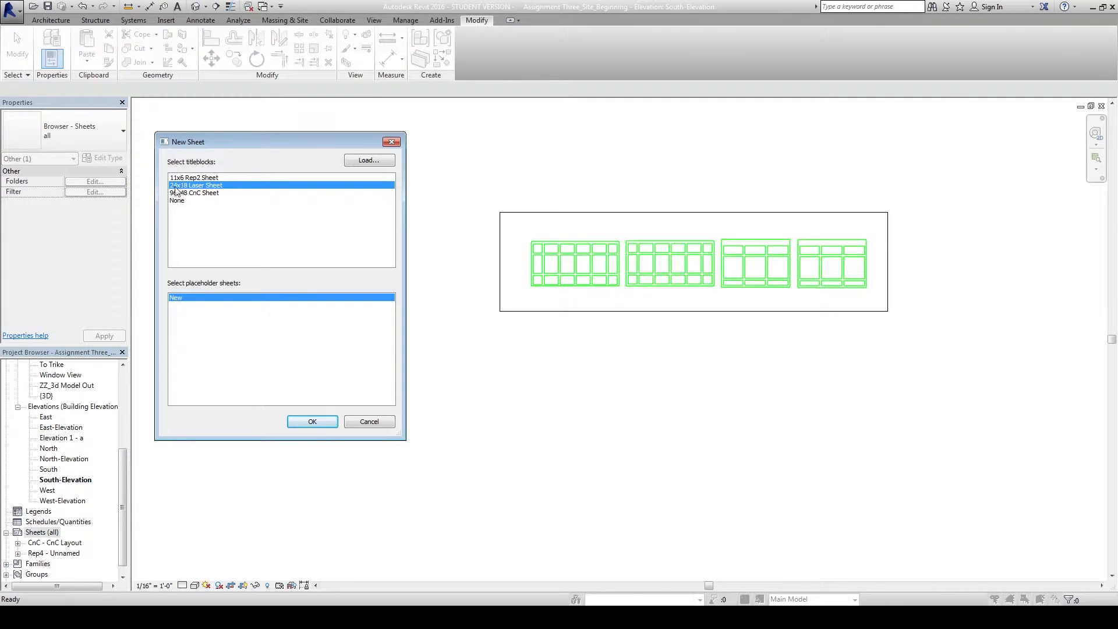
pyautogui.click(312, 421)
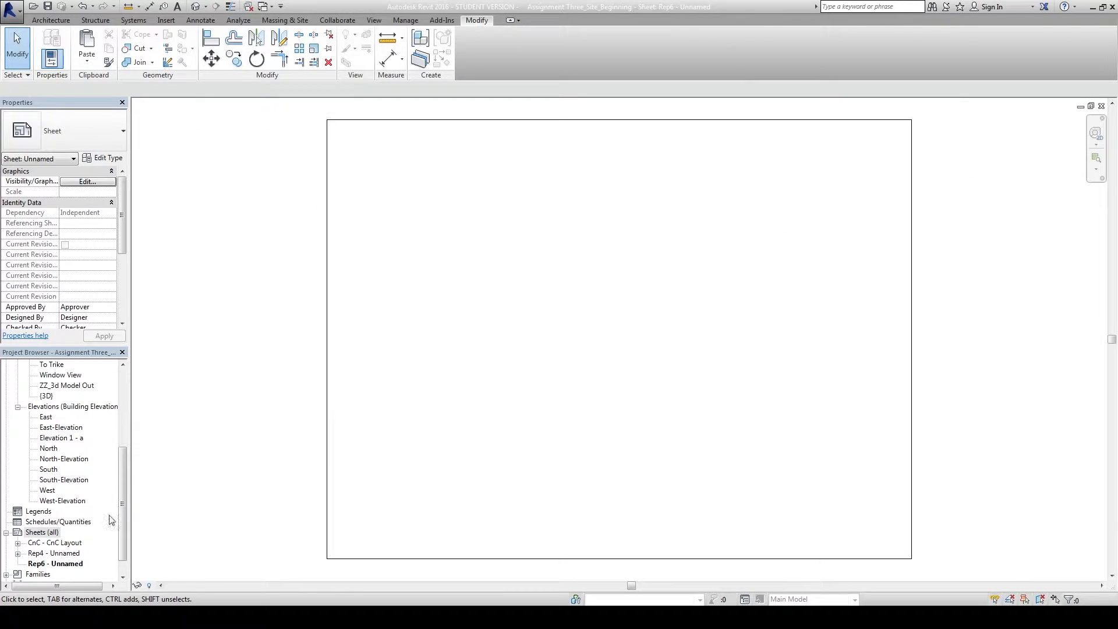
# Rename sheet Rep6 to number and name 'Laser Cutter'.
pyautogui.rightClick(44, 564)
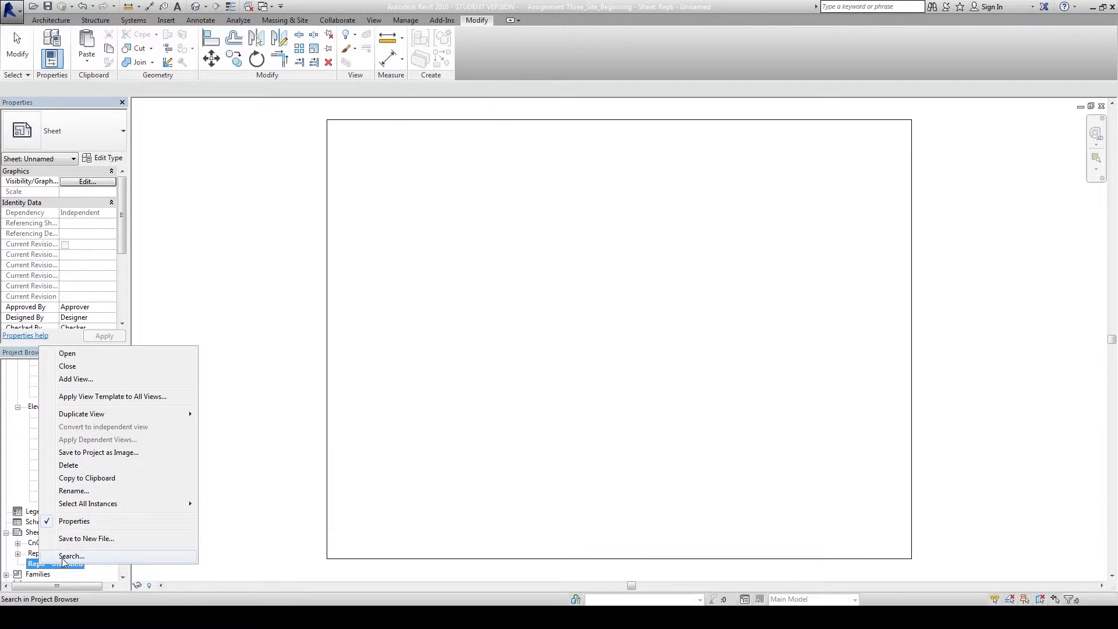
pyautogui.click(74, 491)
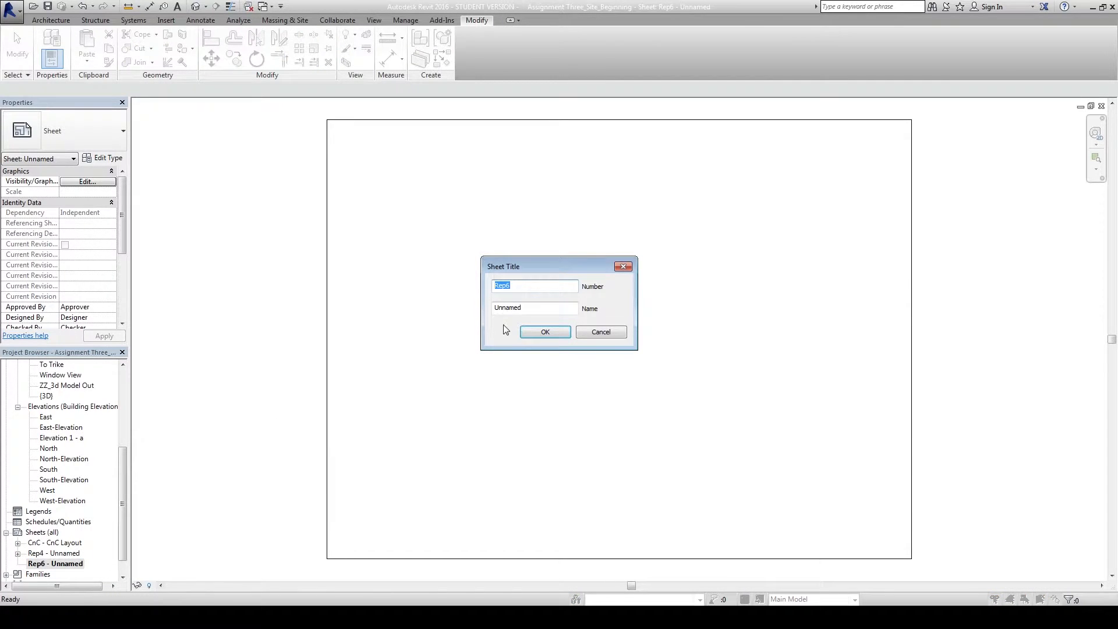
pyautogui.write('Laser Cutter')
pyautogui.press('Tab')
pyautogui.write('L')
pyautogui.press('Return')
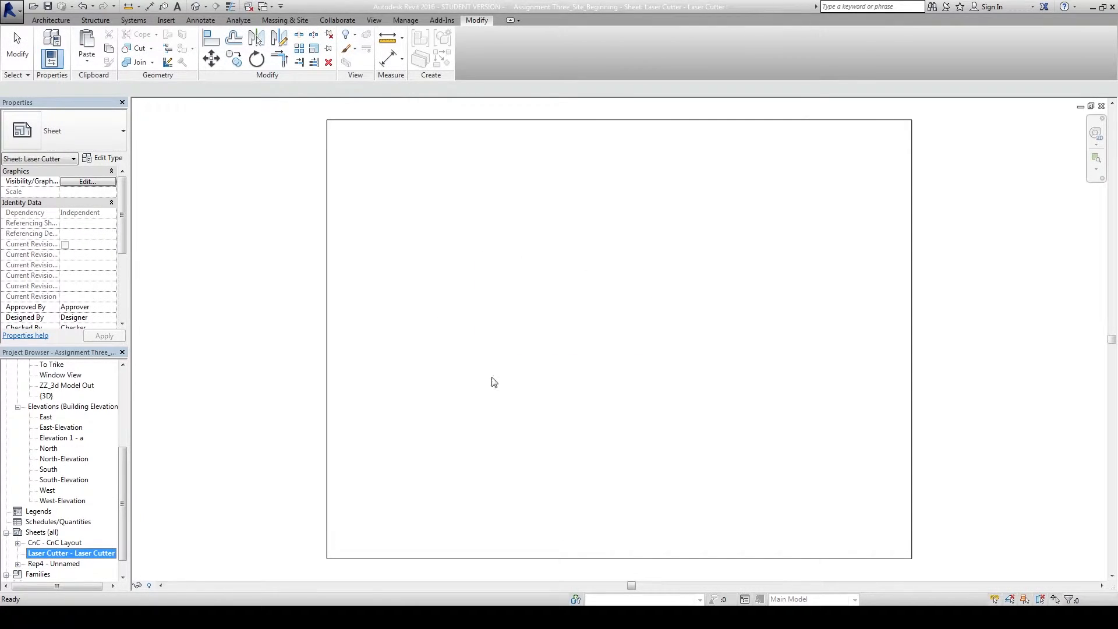
# Try placing South-Elevation on the Laser Cutter sheet and dismiss the already-placed warning.
pyautogui.moveTo(121, 460); pyautogui.dragTo(134, 431)
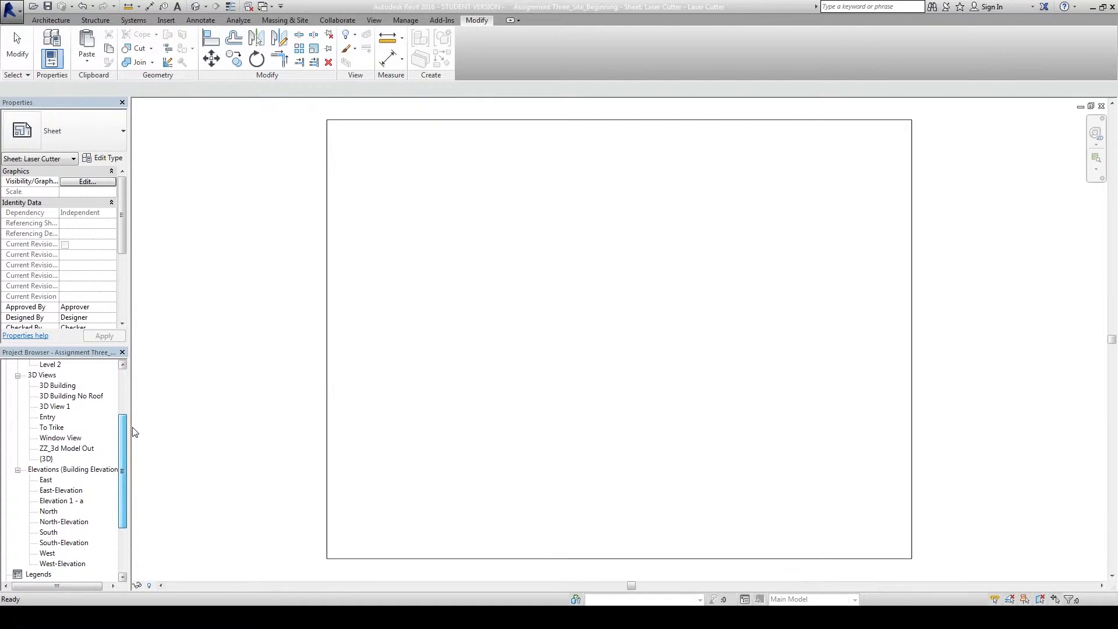
pyautogui.click(50, 544)
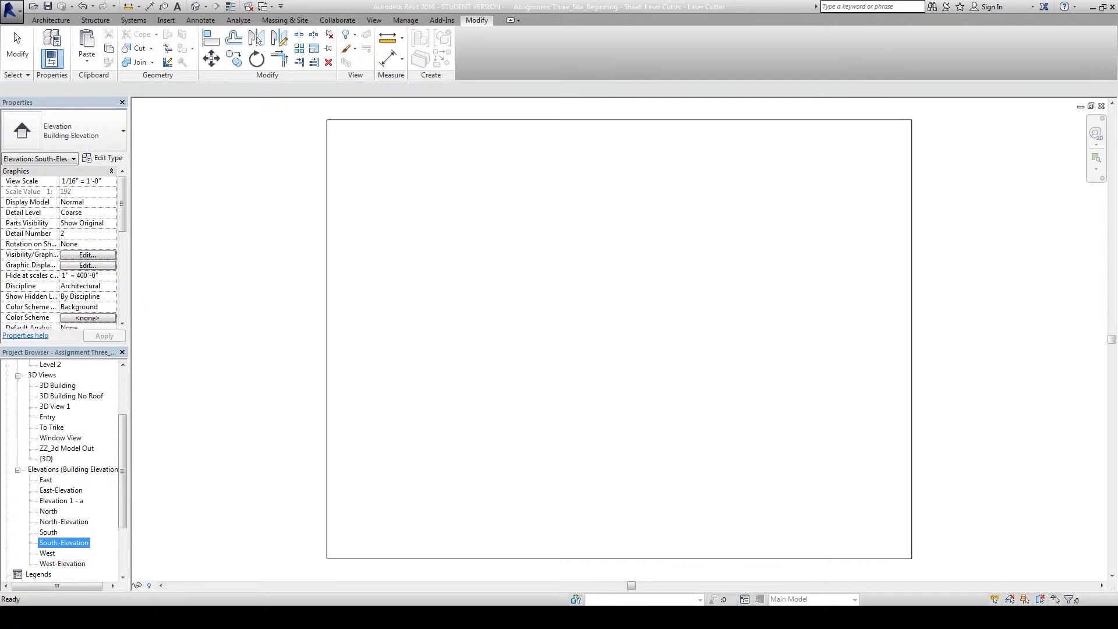
pyautogui.moveTo(50, 544); pyautogui.dragTo(404, 416)
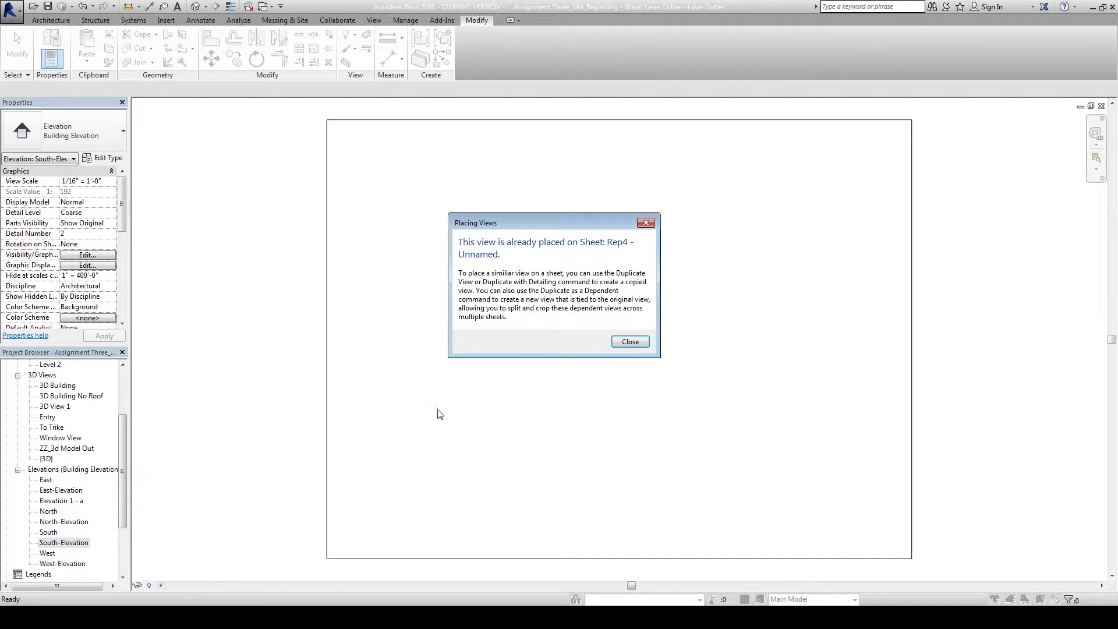
pyautogui.click(630, 342)
# Delete the Rep4 sheet.
pyautogui.scroll(-3, 38, 553)
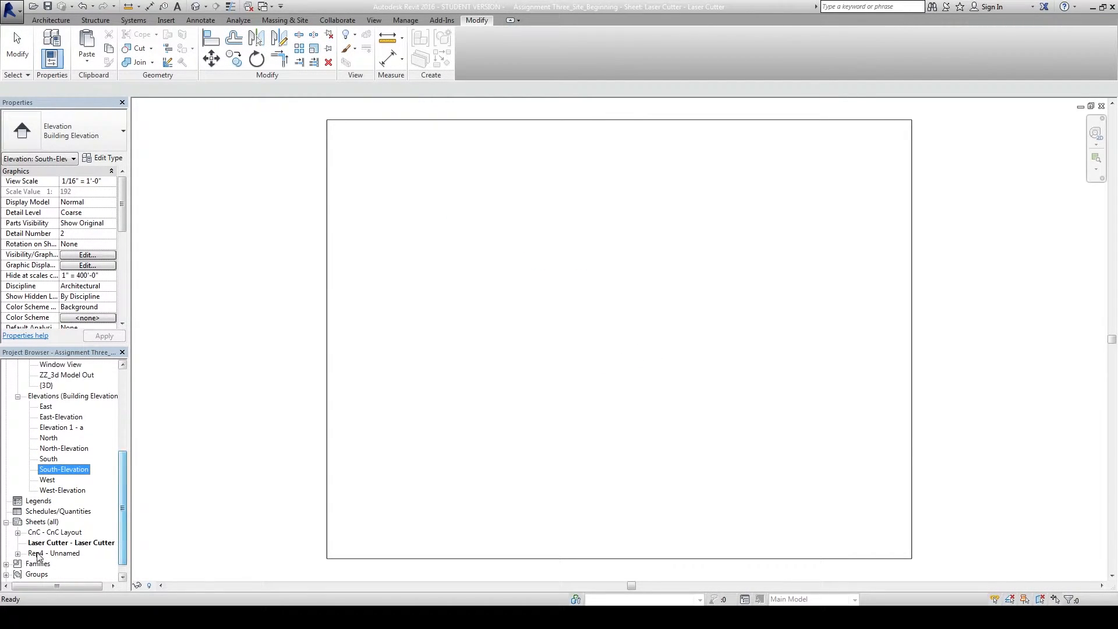
pyautogui.click(38, 553)
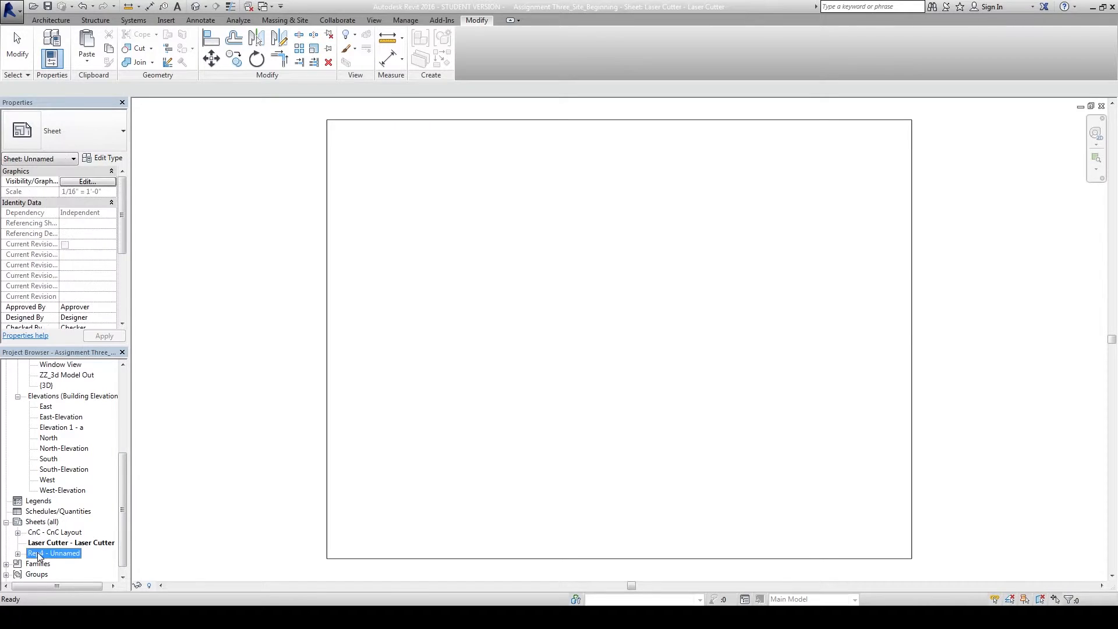
pyautogui.rightClick(38, 553)
pyautogui.click(78, 454)
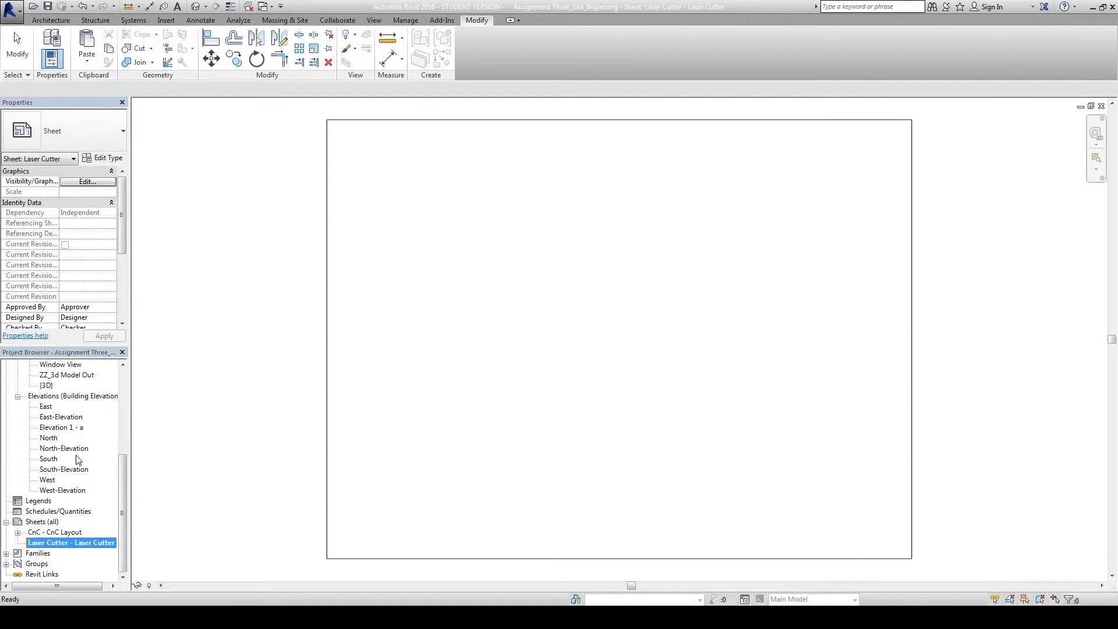
# Place the South-Elevation viewport near the top-left of the Laser Cutter sheet.
pyautogui.moveTo(123, 473); pyautogui.dragTo(126, 458)
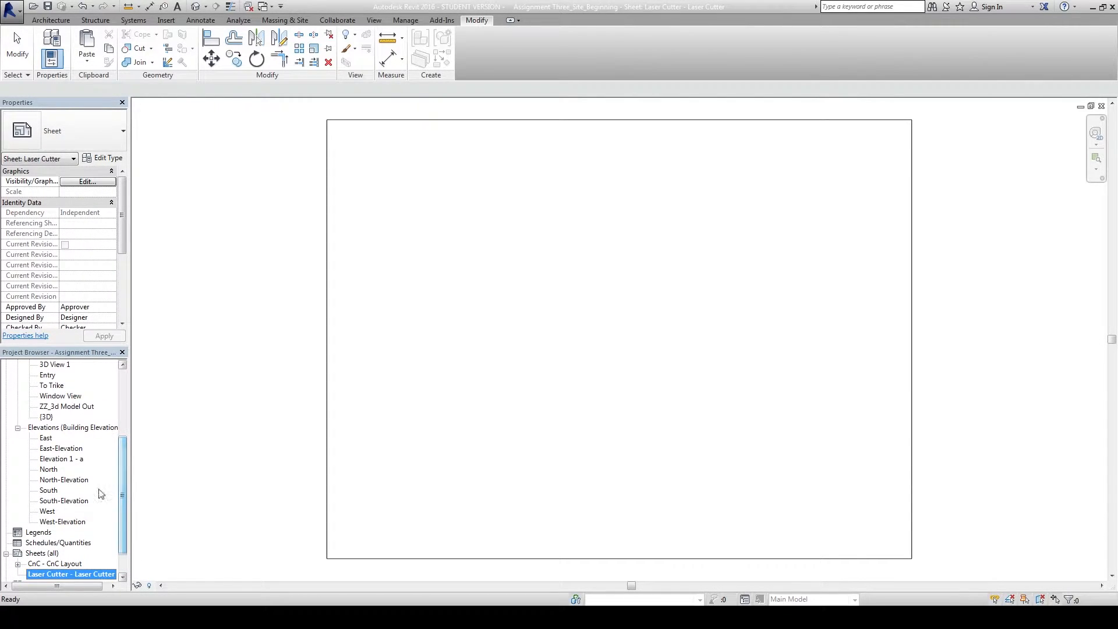
pyautogui.click(58, 501)
pyautogui.moveTo(59, 501); pyautogui.dragTo(411, 375)
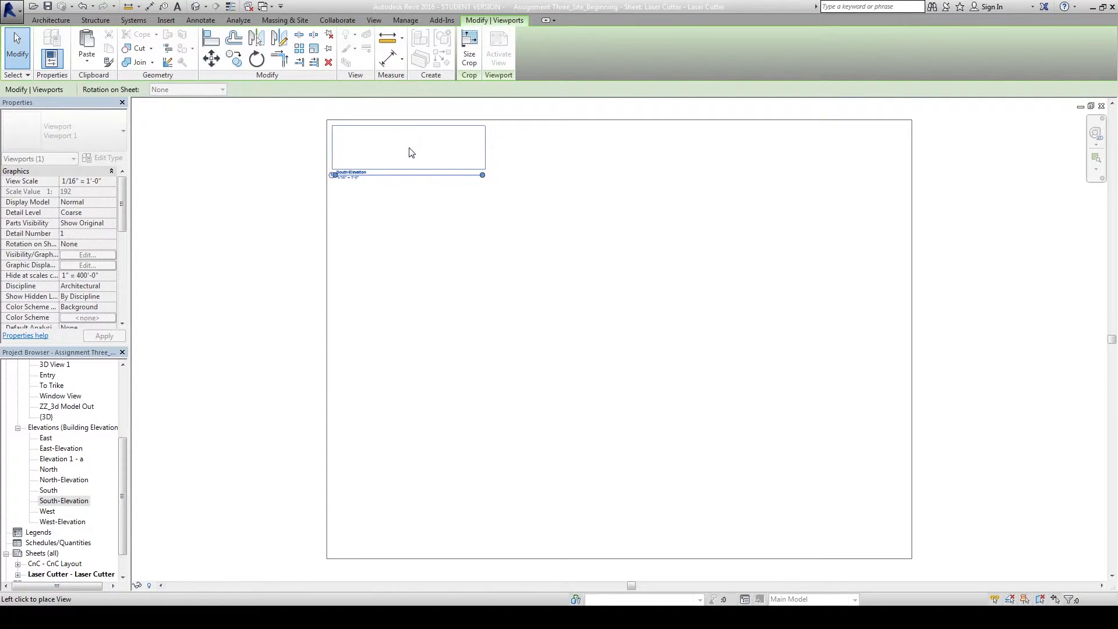
pyautogui.click(410, 153)
pyautogui.moveTo(477, 227)
pyautogui.mouseDown(button='middle')
pyautogui.moveTo(484, 322)
pyautogui.moveTo(516, 309)
pyautogui.moveTo(478, 243)
pyautogui.mouseUp(button='middle')
pyautogui.scroll(2, 472, 303)
pyautogui.click(491, 301)
# Zoom and pan around the sheet to inspect the placed green window outlines.
pyautogui.scroll(-3, 515, 304)
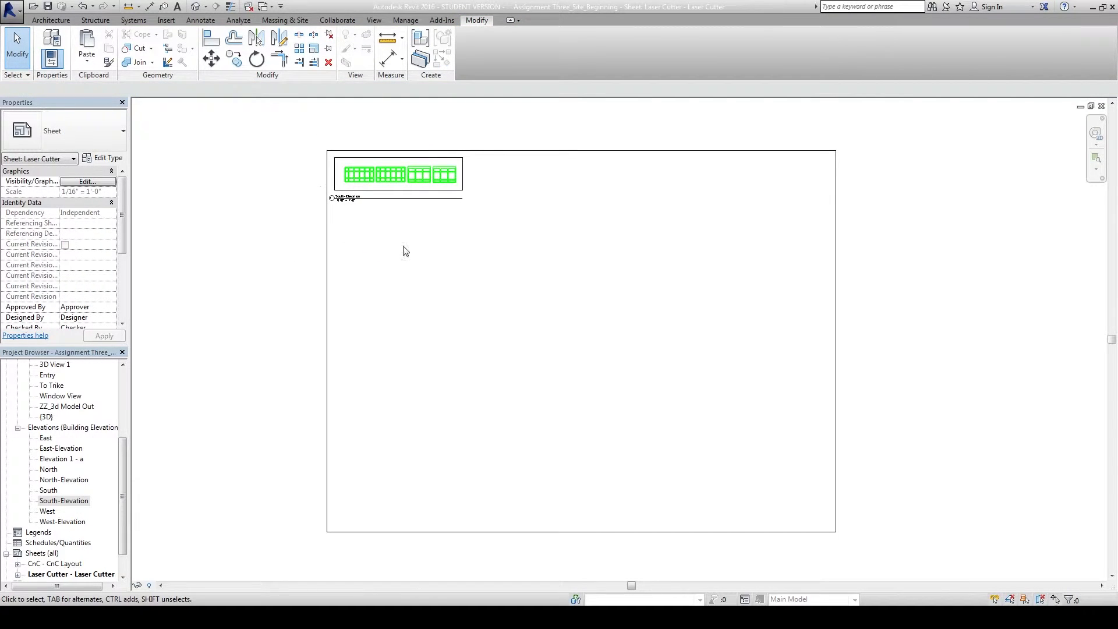
pyautogui.moveTo(392, 165); pyautogui.dragTo(445, 253, button='middle')
pyautogui.scroll(3, 444, 252)
pyautogui.scroll(3, 361, 269)
pyautogui.moveTo(350, 305); pyautogui.dragTo(342, 316, button='middle')
pyautogui.scroll(-4, 342, 316)
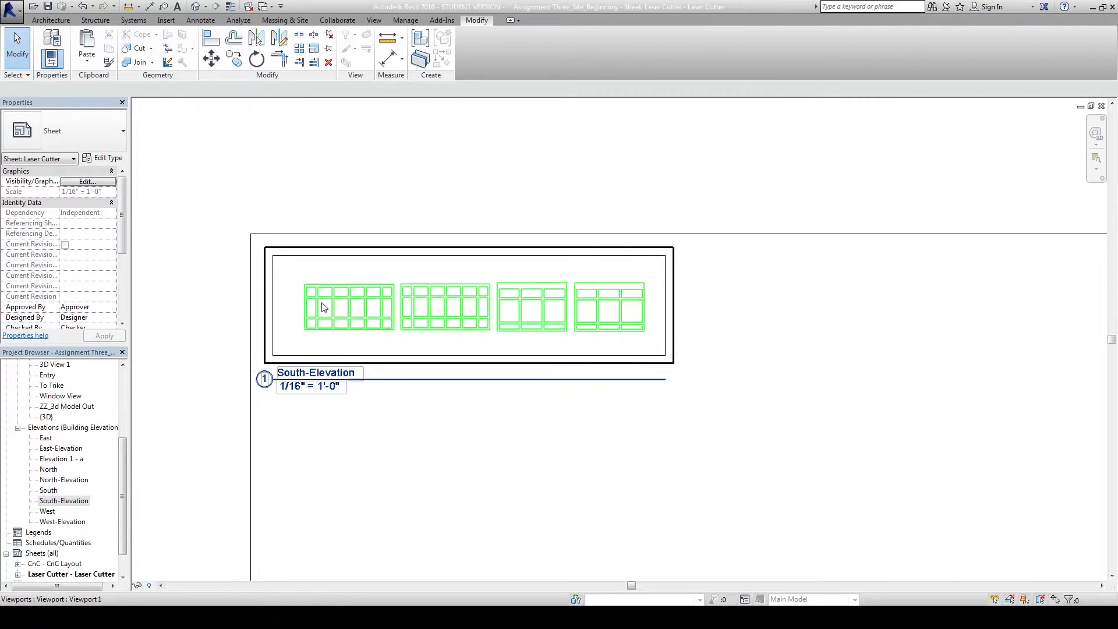
pyautogui.scroll(-2, 699, 370)
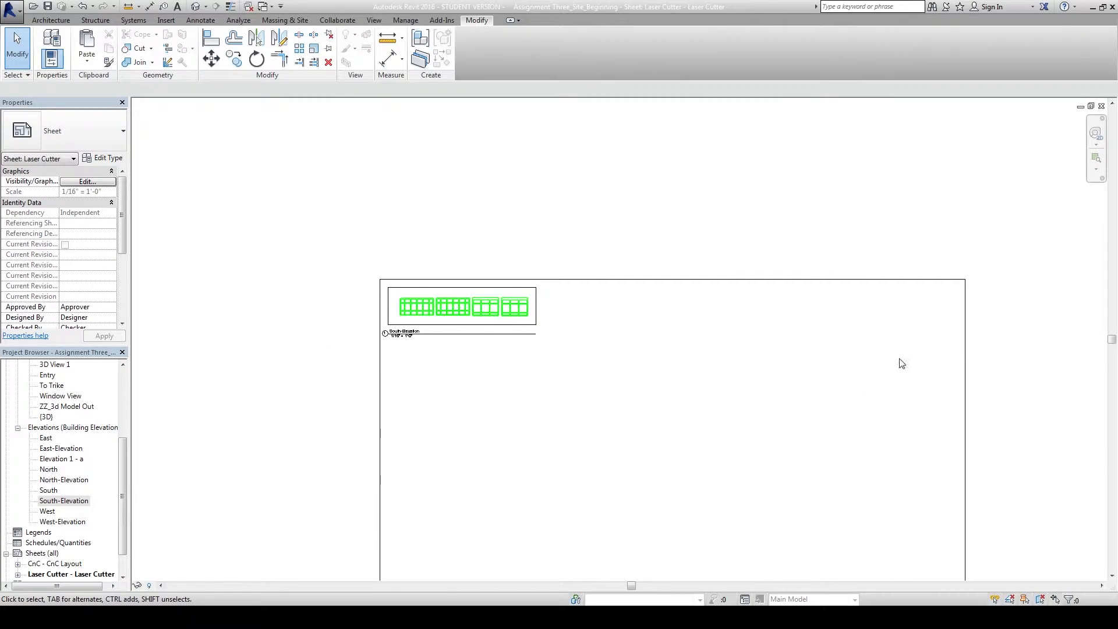
pyautogui.scroll(-1, 912, 353)
pyautogui.moveTo(912, 353); pyautogui.dragTo(870, 279, button='middle')
pyautogui.scroll(4, 440, 225)
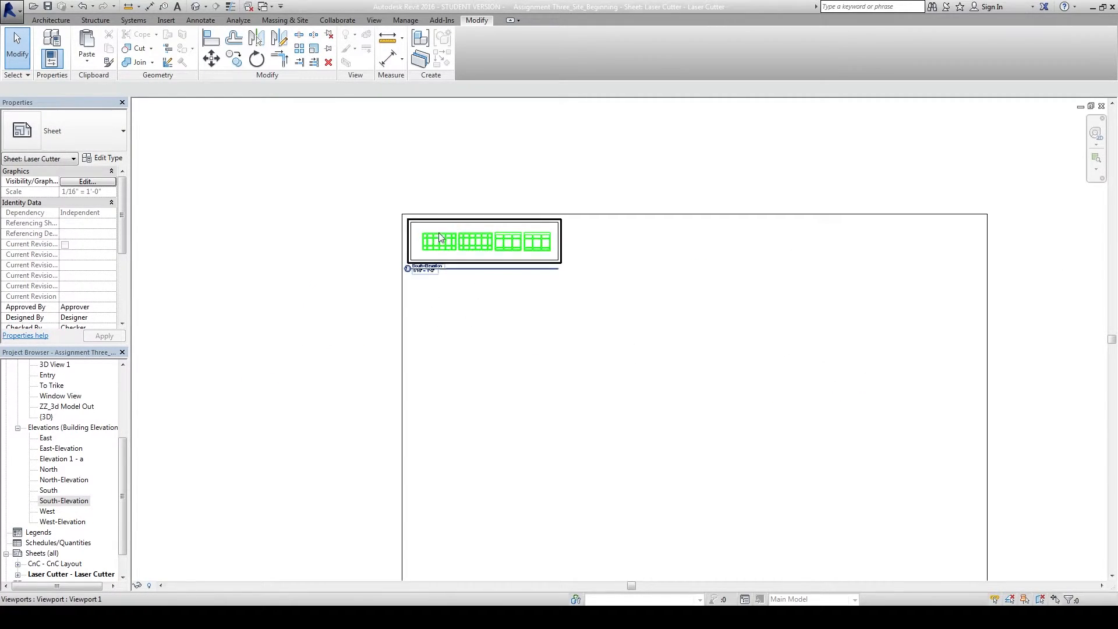
pyautogui.scroll(2, 621, 289)
pyautogui.moveTo(501, 187); pyautogui.dragTo(613, 246, button='middle')
pyautogui.scroll(1, 399, 214)
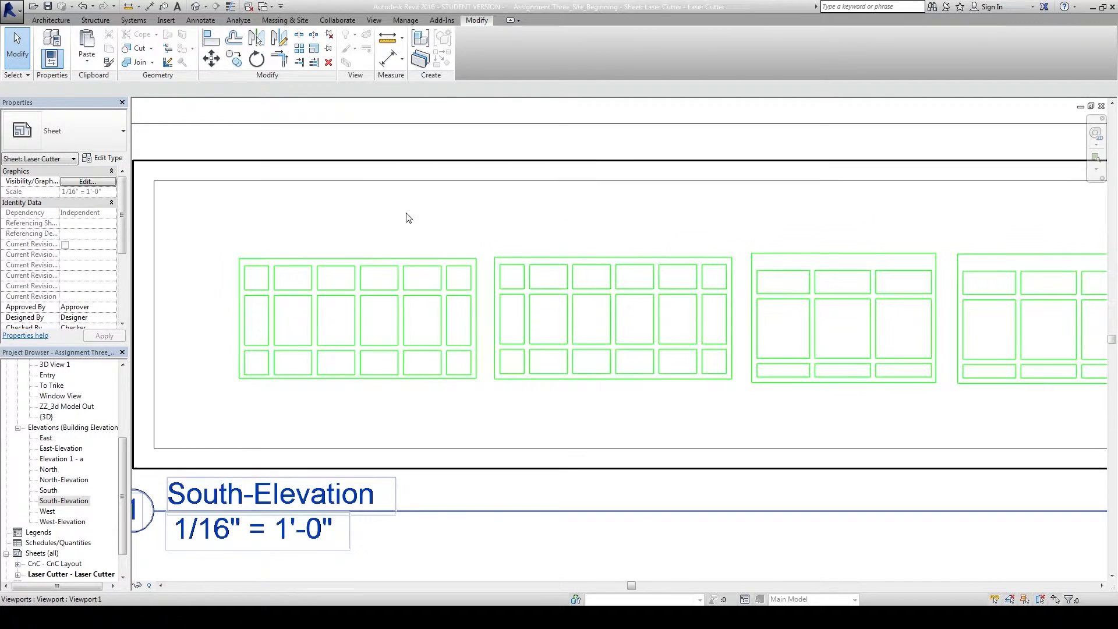
pyautogui.click(128, 7)
pyautogui.scroll(1, 238, 260)
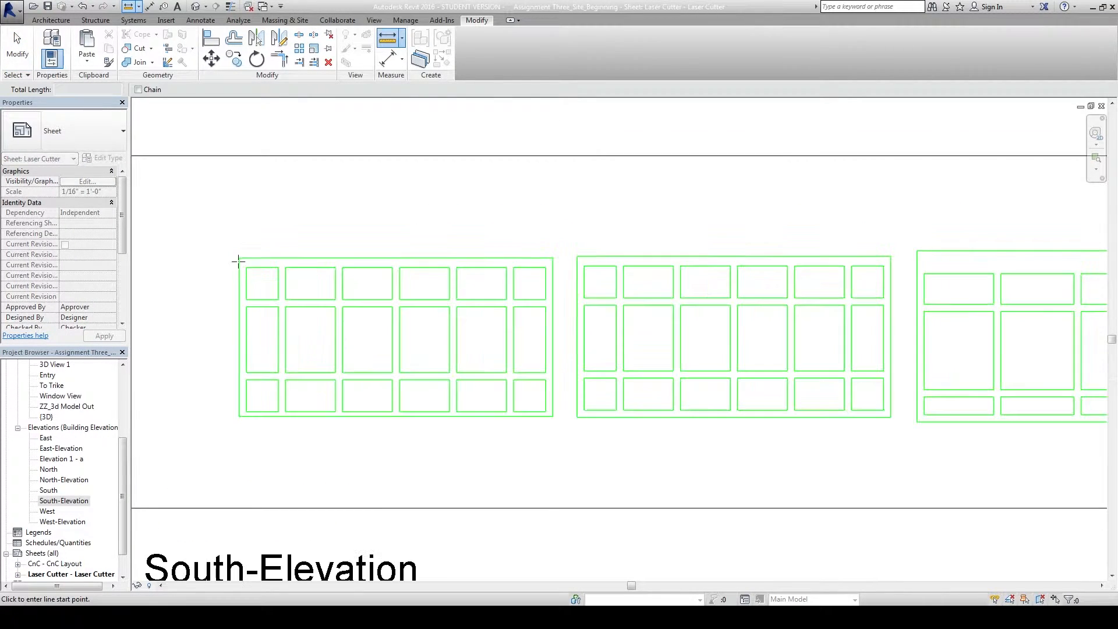
pyautogui.click(238, 256)
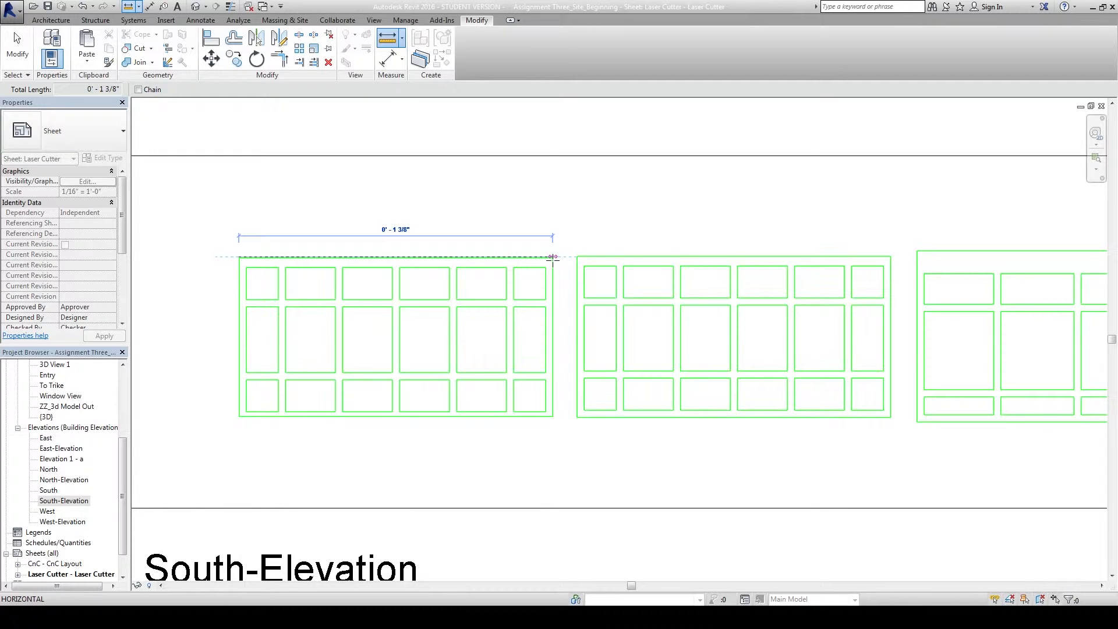
pyautogui.click(552, 257)
pyautogui.click(238, 256)
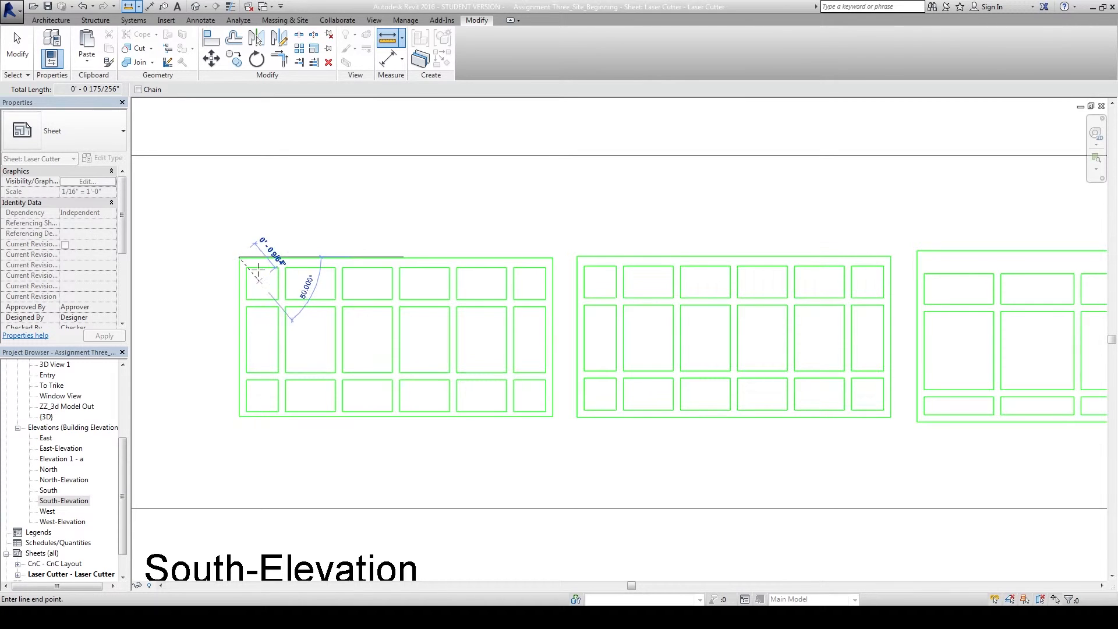
pyautogui.scroll(5, 257, 259)
pyautogui.scroll(1, 243, 241)
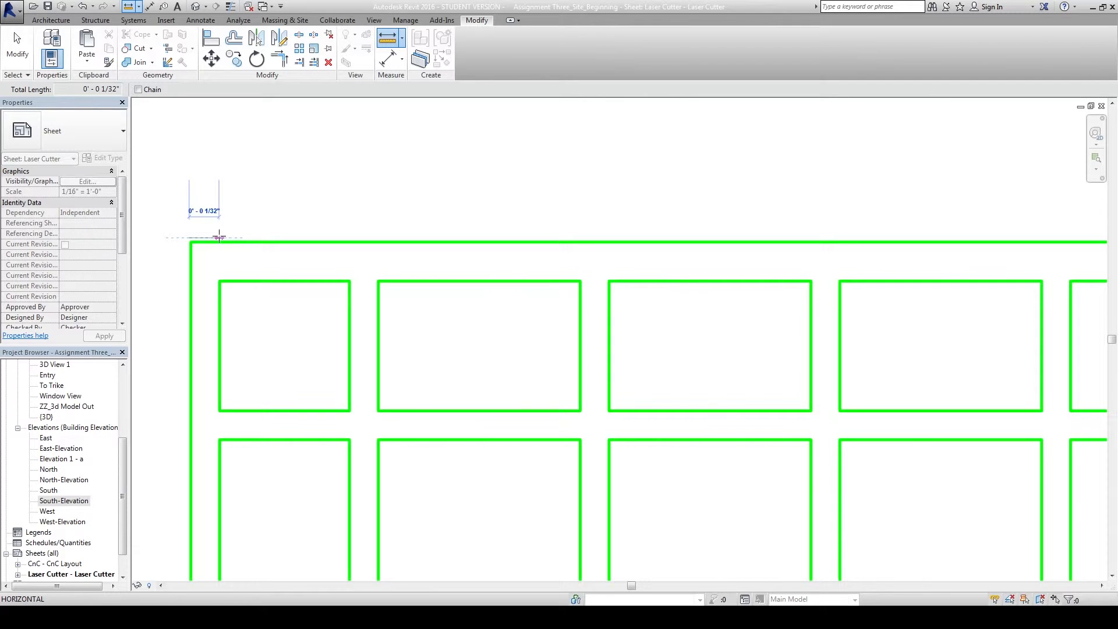
pyautogui.scroll(-2, 222, 239)
pyautogui.press('Escape')
pyautogui.press('Escape')
pyautogui.scroll(-3, 251, 244)
pyautogui.scroll(-2, 428, 313)
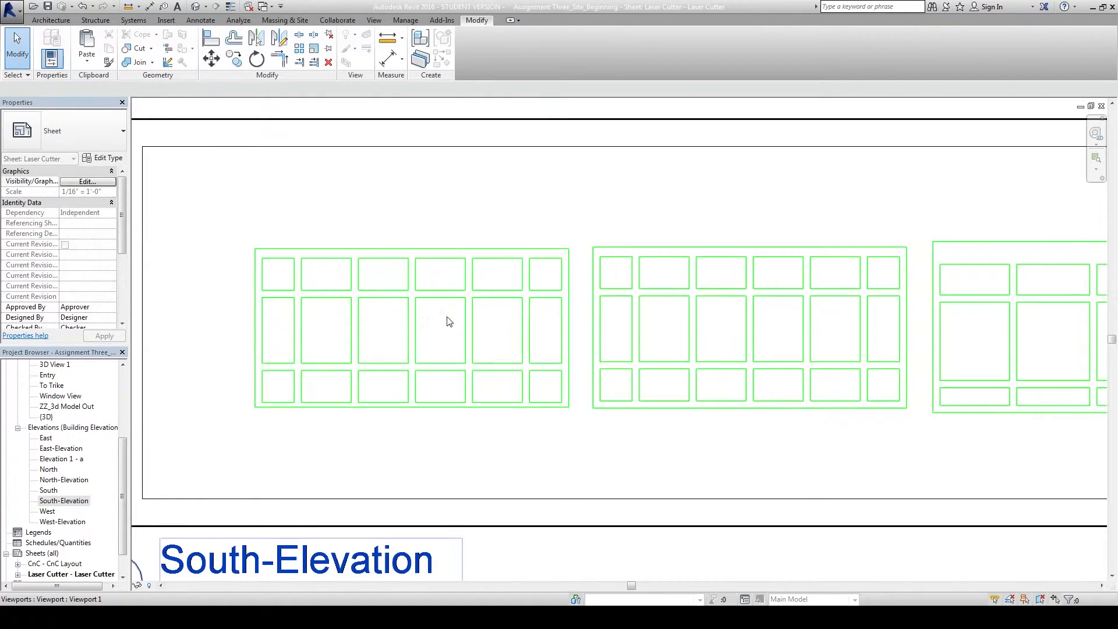
pyautogui.scroll(-4, 386, 324)
pyautogui.scroll(-2, 375, 315)
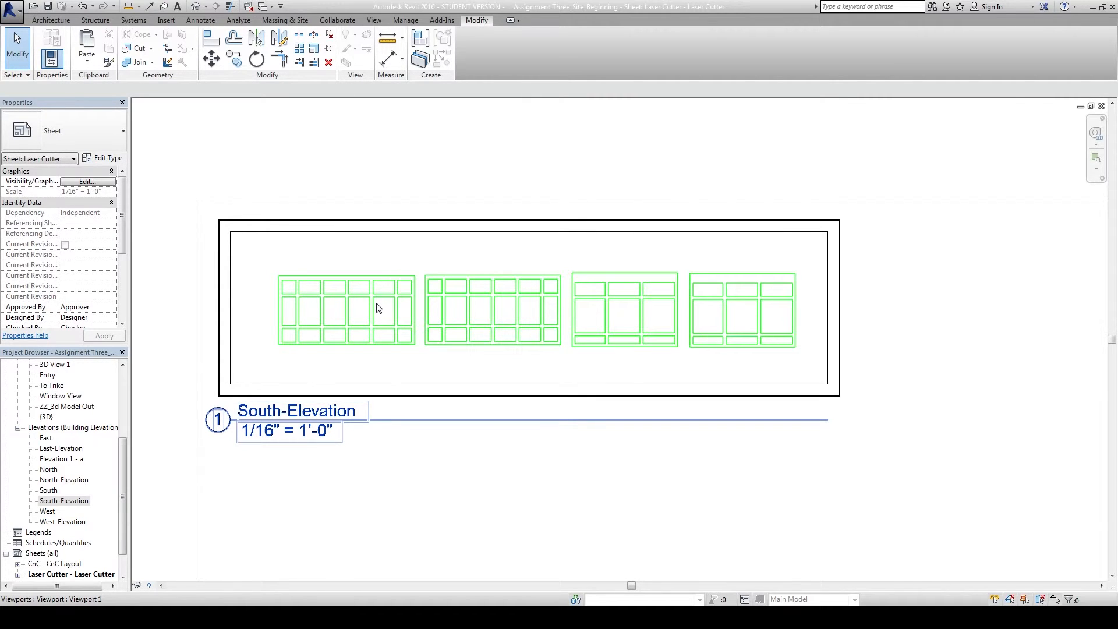
pyautogui.click(451, 466)
pyautogui.scroll(-5, 454, 337)
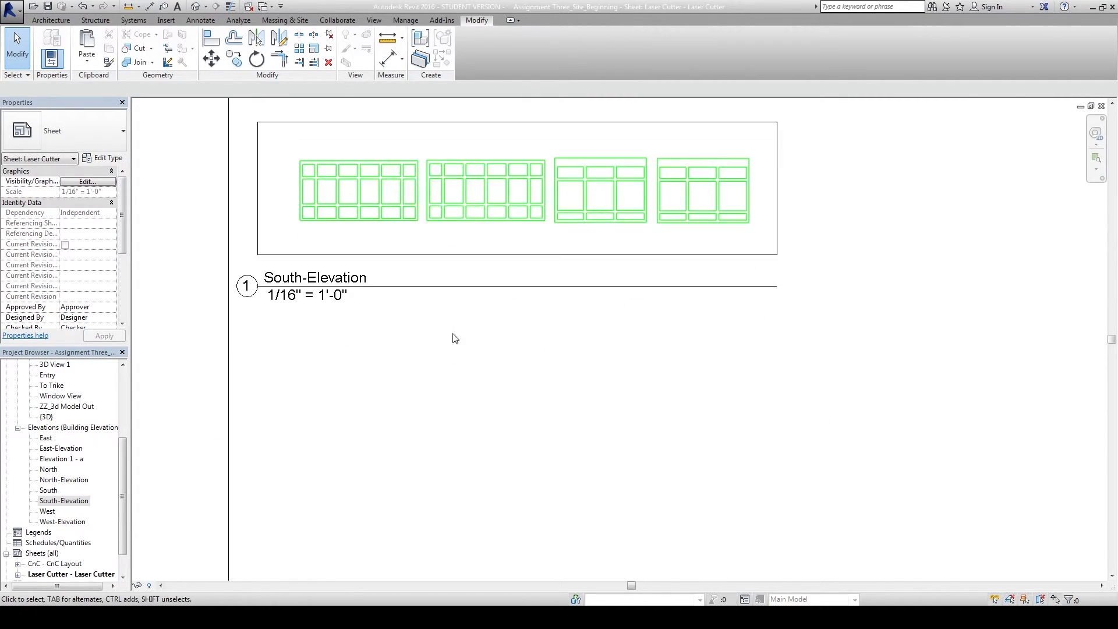
pyautogui.scroll(-2, 381, 332)
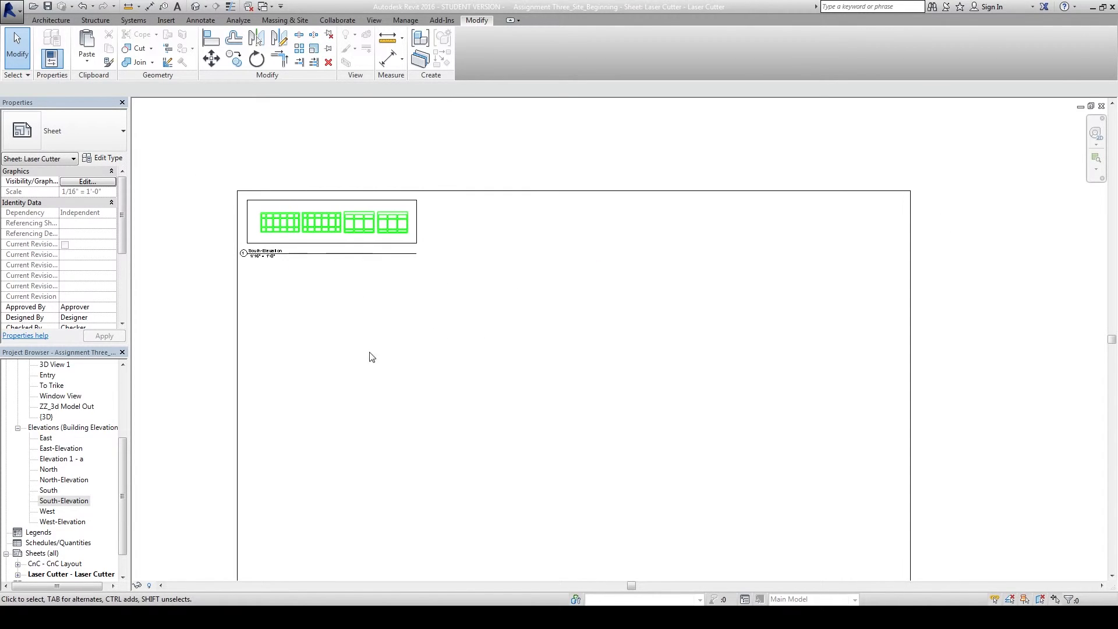